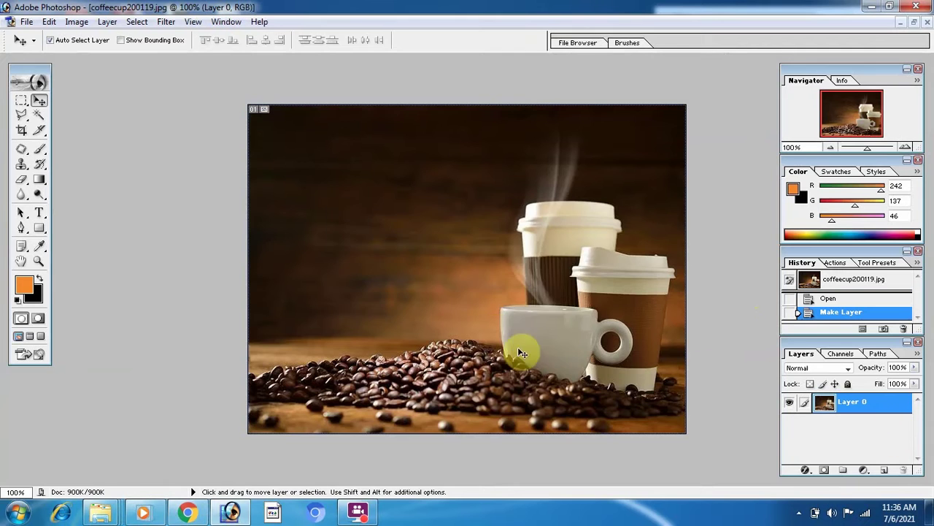
Step: Clone the dark backdrop and coffee beans over the cups using a 147 px Clone Stamp brush
{"action": "scroll", "coordinate": [461, 362], "scroll_direction": "up", "scroll_amount": 3}
{"action": "left_click_drag", "start_coordinate": [871, 148], "coordinate": [871, 149]}
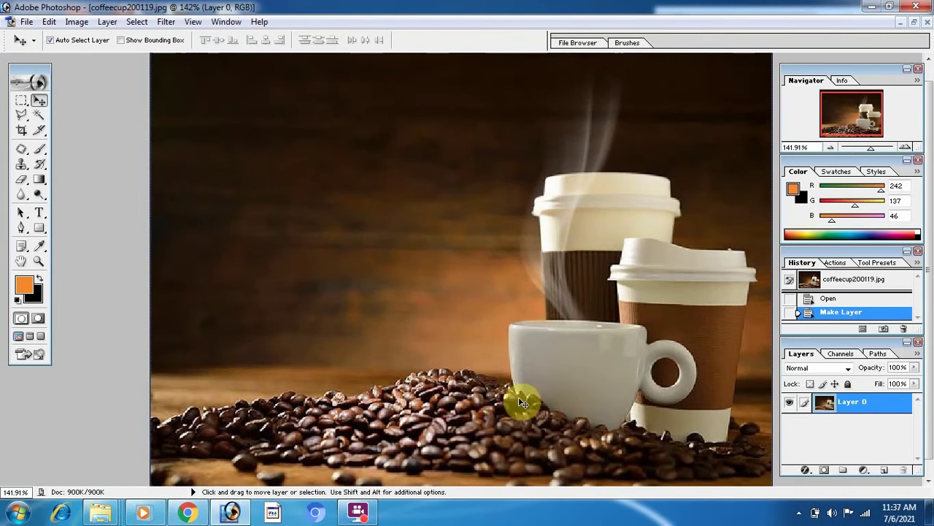
{"action": "left_click", "coordinate": [21, 119]}
{"action": "left_click", "coordinate": [515, 376]}
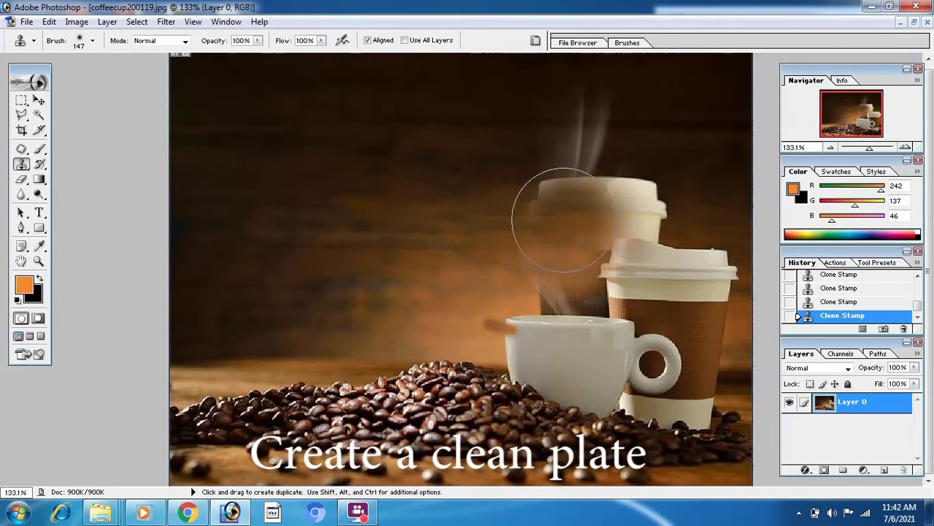
{"action": "mouse_move", "coordinate": [552, 167]}
{"action": "left_mouse_down"}
{"action": "mouse_move", "coordinate": [538, 277]}
{"action": "mouse_move", "coordinate": [569, 336]}
{"action": "mouse_move", "coordinate": [643, 361]}
{"action": "mouse_move", "coordinate": [533, 302]}
{"action": "mouse_move", "coordinate": [601, 267]}
{"action": "mouse_move", "coordinate": [513, 292]}
{"action": "mouse_move", "coordinate": [431, 283]}
{"action": "left_mouse_up"}
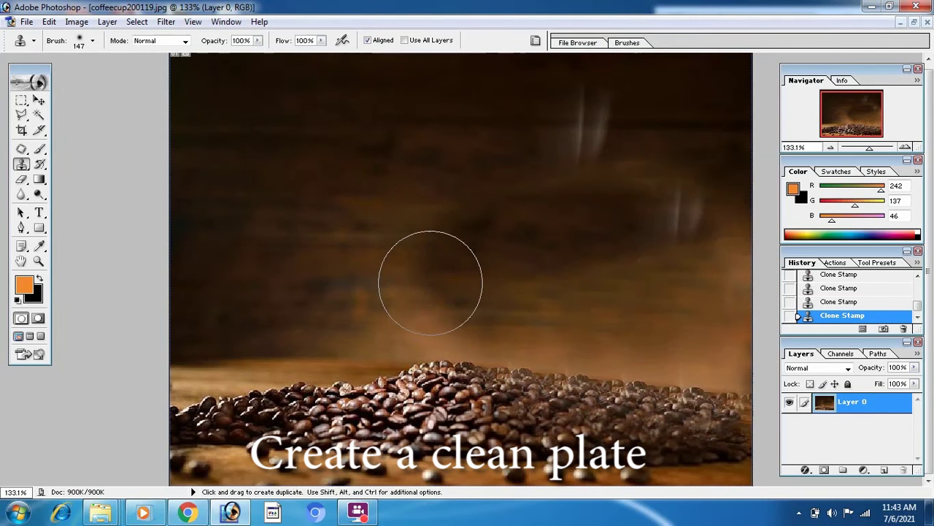
{"action": "key", "text": "e"}
{"action": "left_click_drag", "start_coordinate": [636, 350], "coordinate": [563, 344]}
{"action": "key", "text": "ctrl+z"}
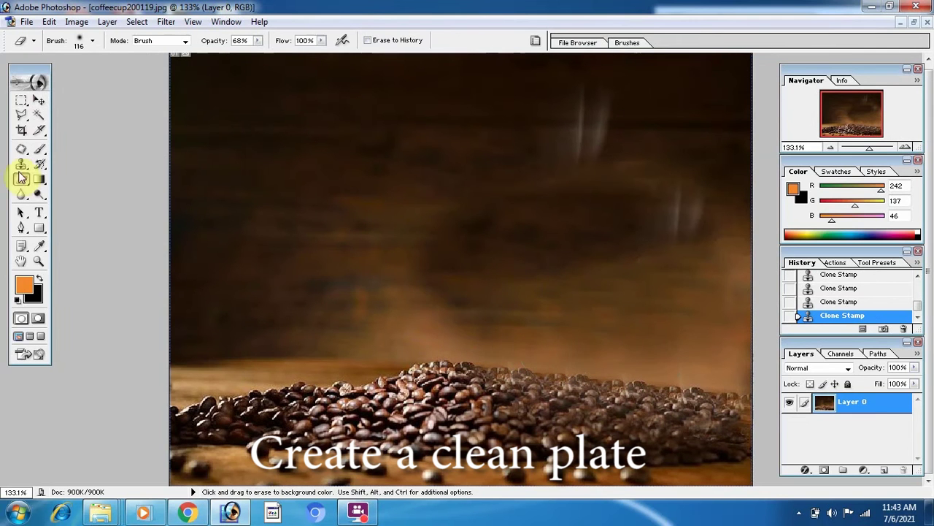
Step: Select the whole backdrop above the table's rear edge with the Polygonal Lasso and delete it
{"action": "key", "text": "l"}
{"action": "left_click", "coordinate": [175, 357]}
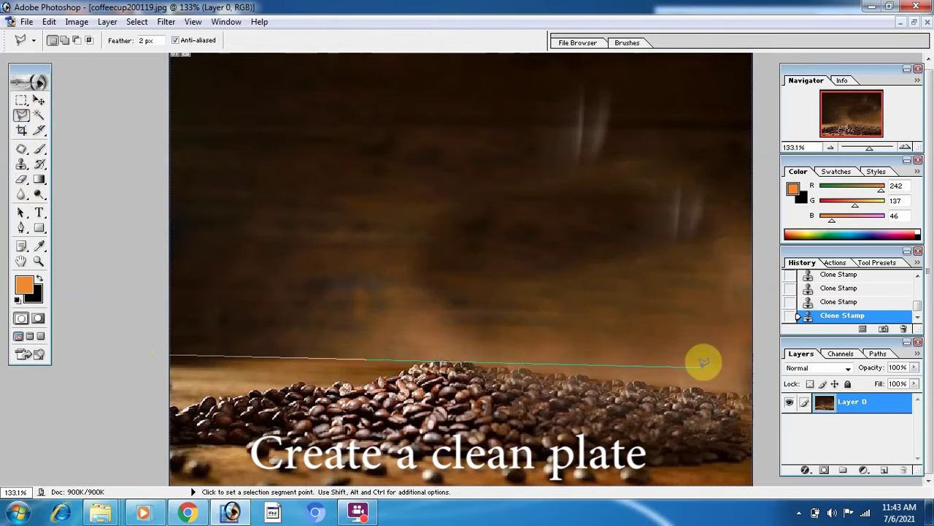
{"action": "left_click", "coordinate": [759, 364]}
{"action": "double_click", "coordinate": [44, 305]}
{"action": "key", "text": "Delete"}
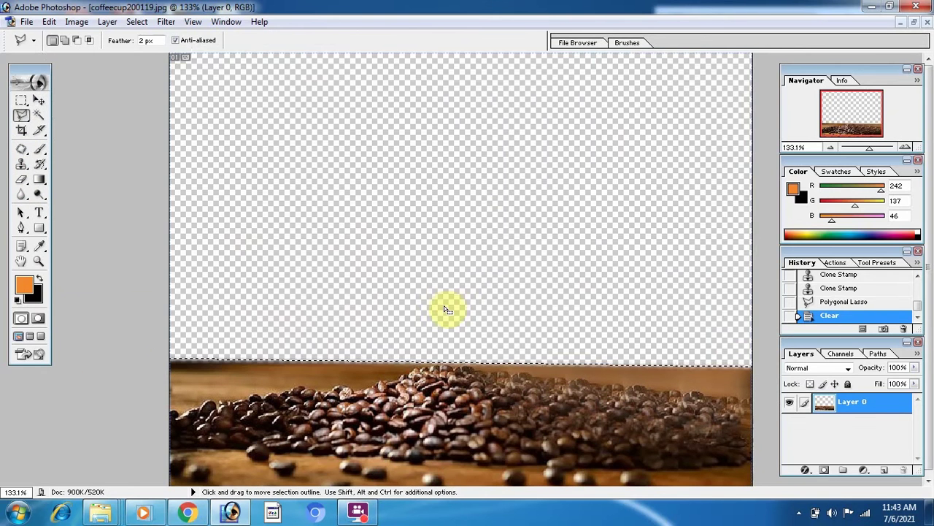
Step: Arrange the coffee image and the blank Untitled-1 document as floating windows with both canvases visible
{"action": "left_click", "coordinate": [39, 100]}
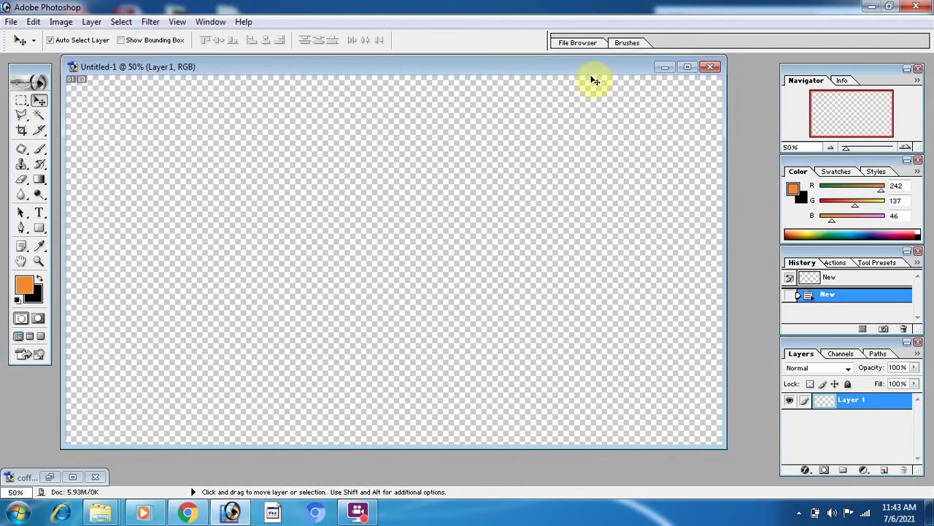
{"action": "left_click_drag", "start_coordinate": [595, 67], "coordinate": [643, 81]}
{"action": "left_click", "coordinate": [73, 477]}
{"action": "left_click", "coordinate": [910, 22]}
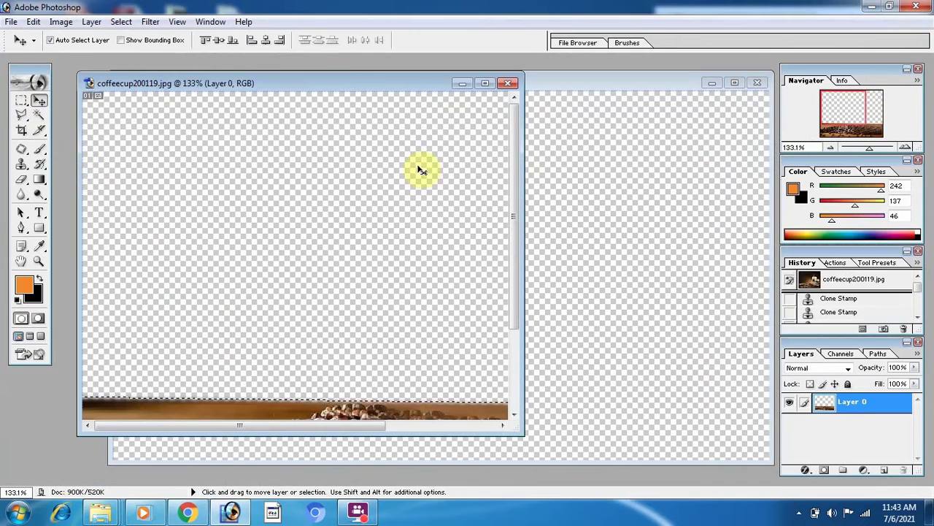
Step: Deselect, then copy the coffee bean strip into Untitled-1 and place it in the lower middle of the canvas
{"action": "left_click", "coordinate": [21, 116]}
{"action": "right_click", "coordinate": [213, 281]}
{"action": "left_click", "coordinate": [234, 45]}
{"action": "left_click", "coordinate": [38, 100]}
{"action": "left_click_drag", "start_coordinate": [216, 409], "coordinate": [604, 339]}
{"action": "left_click_drag", "start_coordinate": [649, 361], "coordinate": [389, 365]}
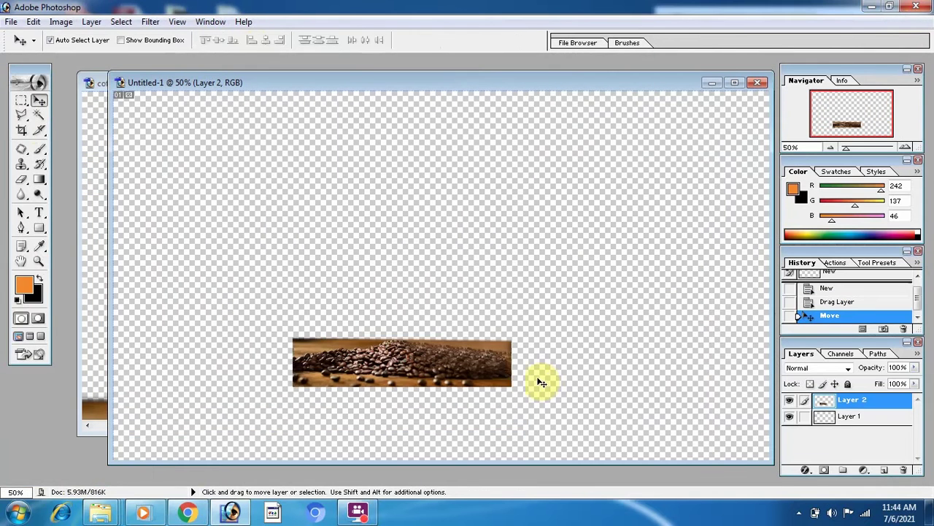
Step: Scale the bean strip proportionally to about 313% and position it across the full bottom of the canvas
{"action": "key", "text": "ctrl+t"}
{"action": "left_click_drag", "start_coordinate": [512, 337], "coordinate": [793, 271]}
{"action": "left_click_drag", "start_coordinate": [636, 327], "coordinate": [847, 292]}
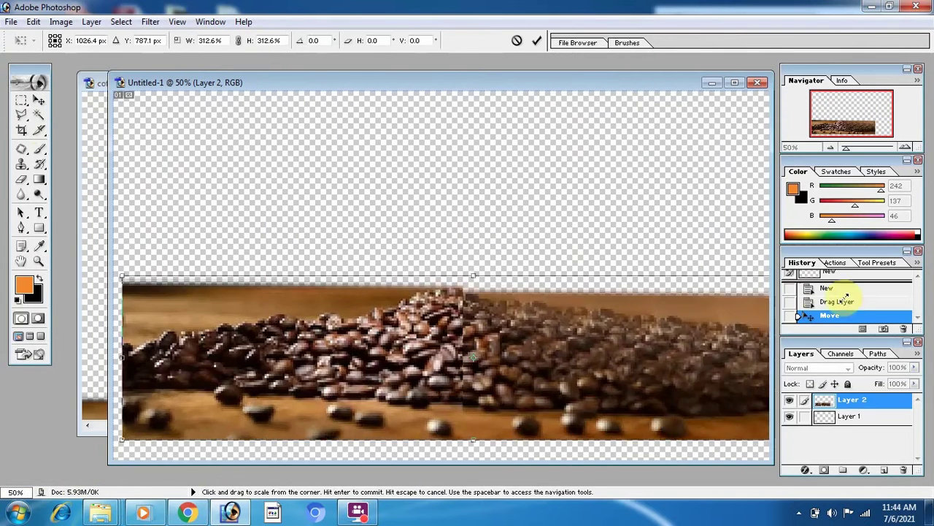
{"action": "left_click_drag", "start_coordinate": [677, 313], "coordinate": [655, 334]}
{"action": "left_click", "coordinate": [536, 41]}
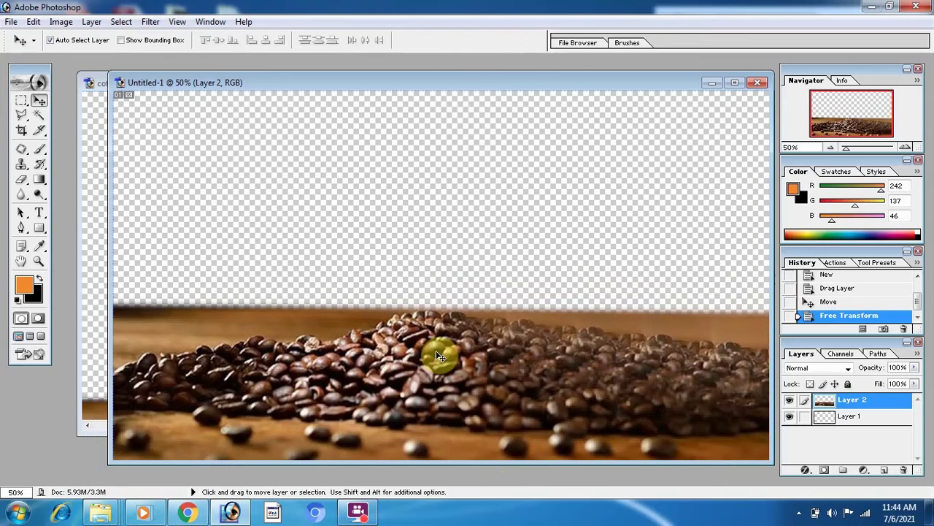
Step: Convert the cup-and-saucer image's background into Layer 0 and duplicate that layer
{"action": "left_click", "coordinate": [867, 6]}
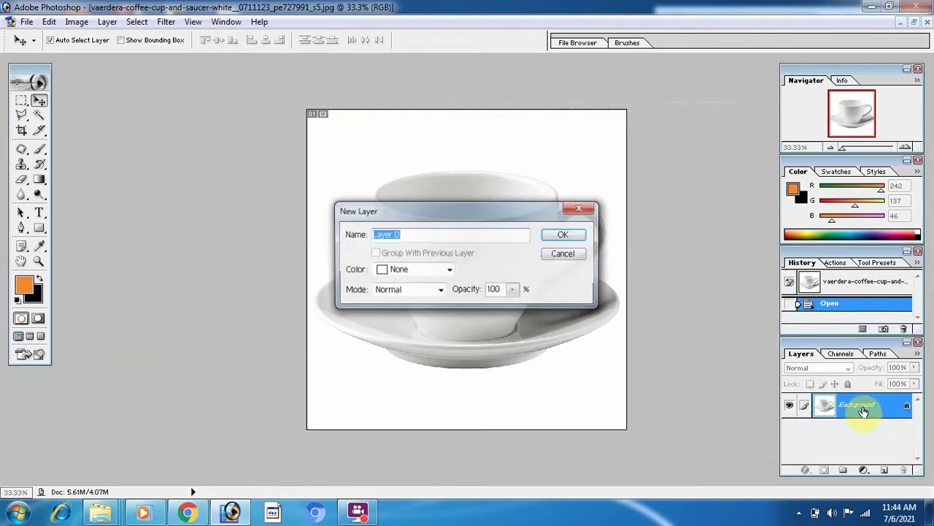
{"action": "key", "text": "Return"}
{"action": "key", "text": "ctrl+j"}
Step: Add a Curves adjustment layer above the cup copy and pull the curve down to darken the cup's tones
{"action": "right_click", "coordinate": [862, 406]}
{"action": "left_click", "coordinate": [864, 470]}
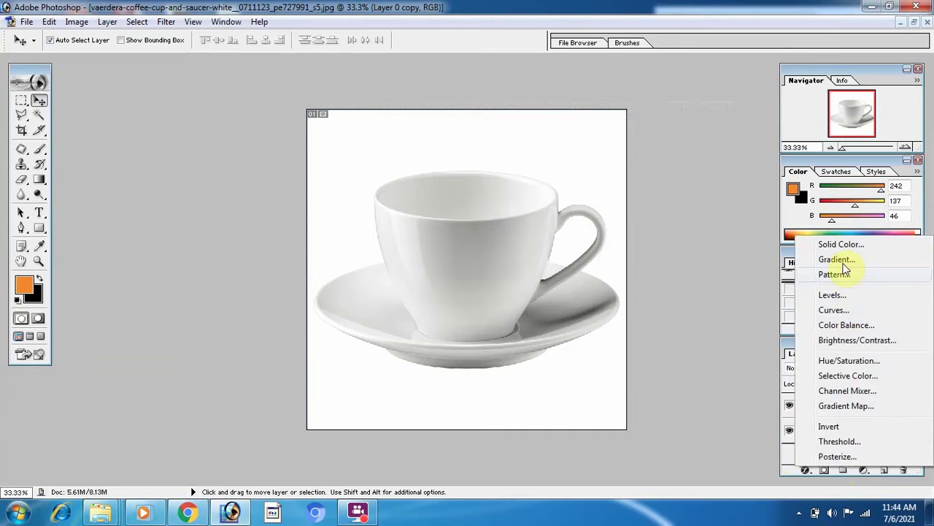
{"action": "left_click", "coordinate": [834, 309]}
{"action": "left_click_drag", "start_coordinate": [678, 141], "coordinate": [694, 171]}
{"action": "left_click", "coordinate": [791, 73]}
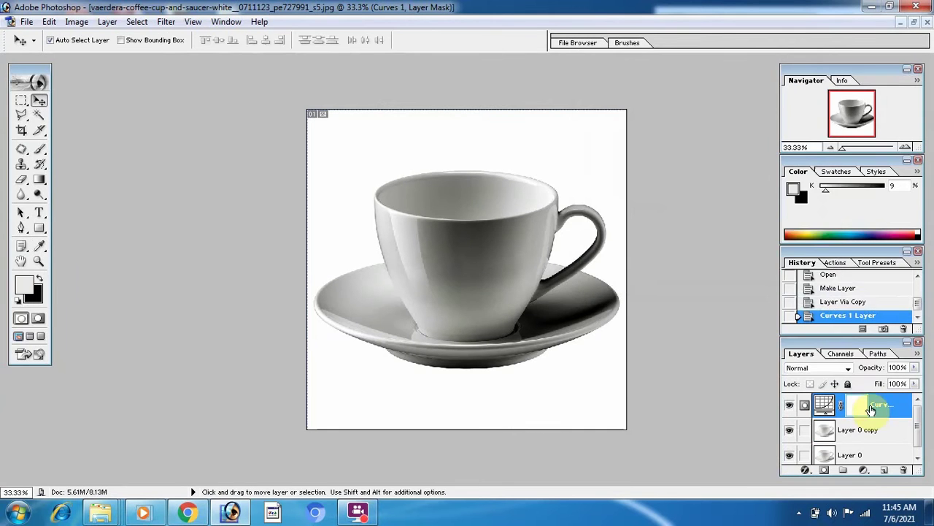
{"action": "double_click", "coordinate": [887, 405]}
{"action": "left_click", "coordinate": [900, 61]}
Step: Add a Levels adjustment layer above the Curves layer and raise the black input level
{"action": "right_click", "coordinate": [895, 413]}
{"action": "left_click", "coordinate": [864, 470]}
{"action": "left_click", "coordinate": [836, 299]}
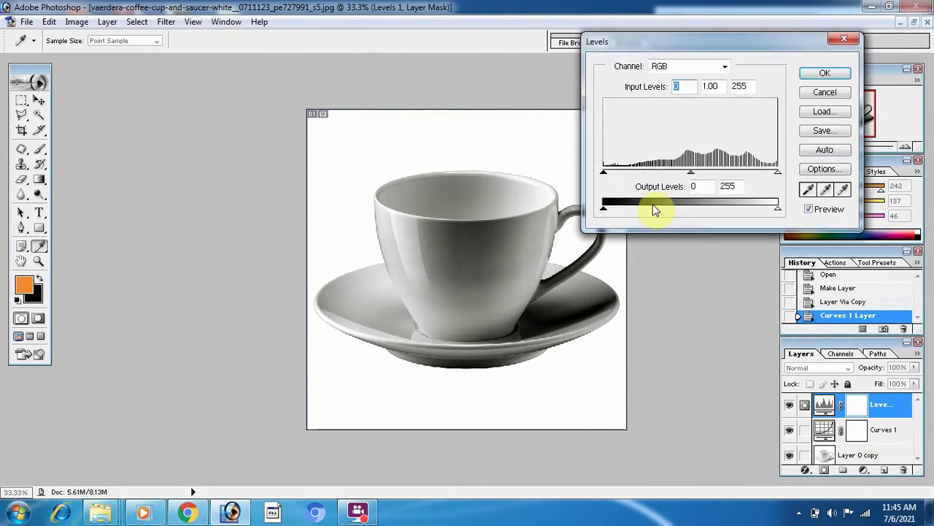
{"action": "left_click_drag", "start_coordinate": [604, 174], "coordinate": [660, 178]}
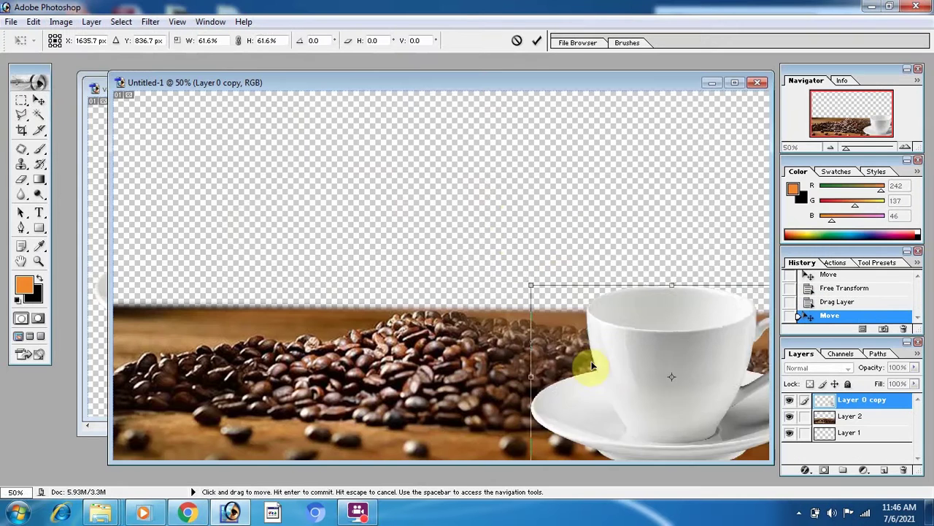
Step: Move the cup and saucer up onto the beans and distort the corners to match the table's perspective
{"action": "left_click_drag", "start_coordinate": [584, 365], "coordinate": [636, 341]}
{"action": "left_click_drag", "start_coordinate": [521, 239], "coordinate": [501, 222]}
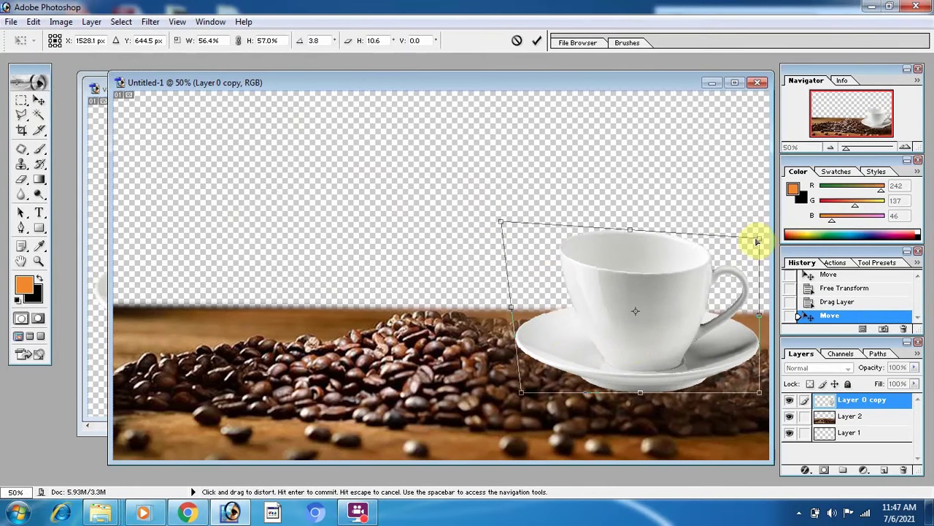
{"action": "left_click_drag", "start_coordinate": [759, 239], "coordinate": [791, 228]}
{"action": "left_click_drag", "start_coordinate": [522, 393], "coordinate": [537, 399]}
{"action": "double_click", "coordinate": [657, 325]}
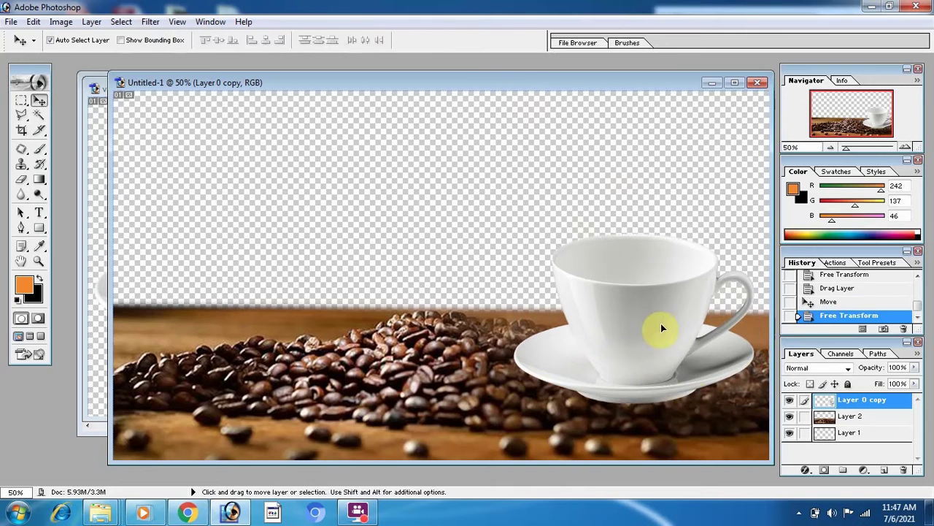
Step: Shrink the transformed cup and saucer slightly and shift them a little to the right
{"action": "key", "text": "ctrl+t"}
{"action": "left_click_drag", "start_coordinate": [754, 235], "coordinate": [726, 255]}
{"action": "left_click_drag", "start_coordinate": [667, 373], "coordinate": [683, 371]}
{"action": "key", "text": "Return"}
Step: Select the bean layer and set up the Clone Stamp with a hard round brush enlarged to 86 px
{"action": "left_click", "coordinate": [369, 385]}
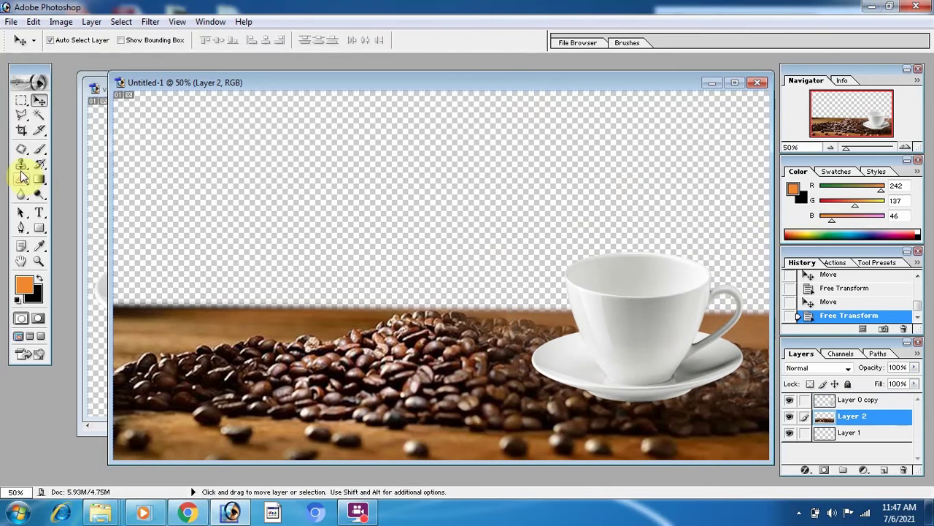
{"action": "left_click", "coordinate": [21, 165]}
{"action": "left_click", "coordinate": [162, 41]}
{"action": "left_click", "coordinate": [92, 42]}
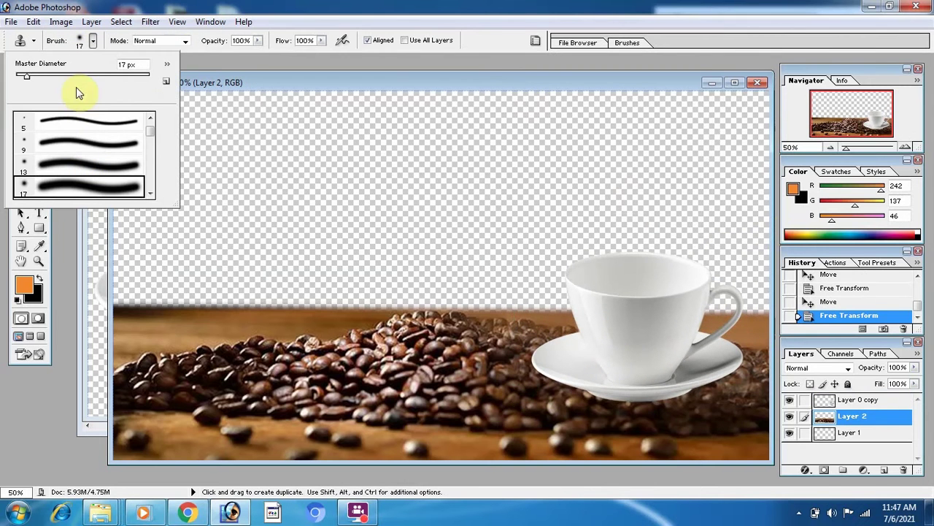
{"action": "left_click", "coordinate": [150, 194]}
{"action": "left_click", "coordinate": [150, 118]}
{"action": "left_click", "coordinate": [150, 194]}
{"action": "left_click", "coordinate": [101, 162]}
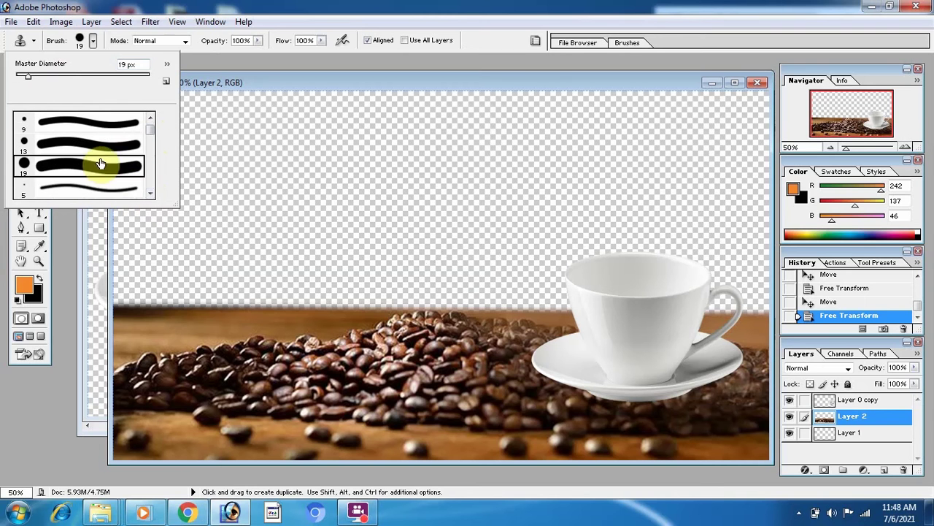
{"action": "left_click_drag", "start_coordinate": [29, 76], "coordinate": [72, 76]}
{"action": "key", "text": "Return"}
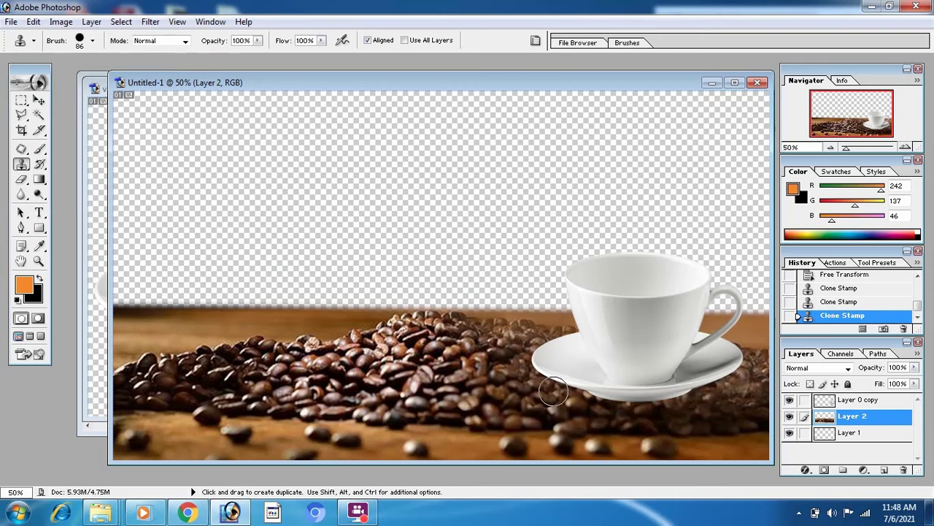
Step: Revert the bean layer to the state right after the first Clone Stamp stroke
{"action": "mouse_move", "coordinate": [873, 416]}
{"action": "left_mouse_down"}
{"action": "mouse_move", "coordinate": [872, 404]}
{"action": "mouse_move", "coordinate": [877, 418]}
{"action": "left_mouse_up"}
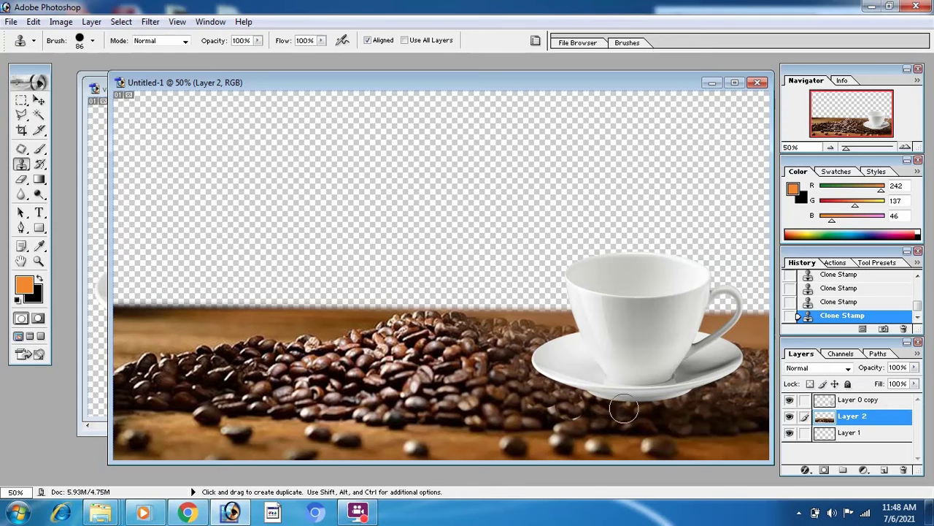
{"action": "scroll", "coordinate": [853, 302], "scroll_direction": "up", "scroll_amount": 3}
{"action": "left_click", "coordinate": [858, 294]}
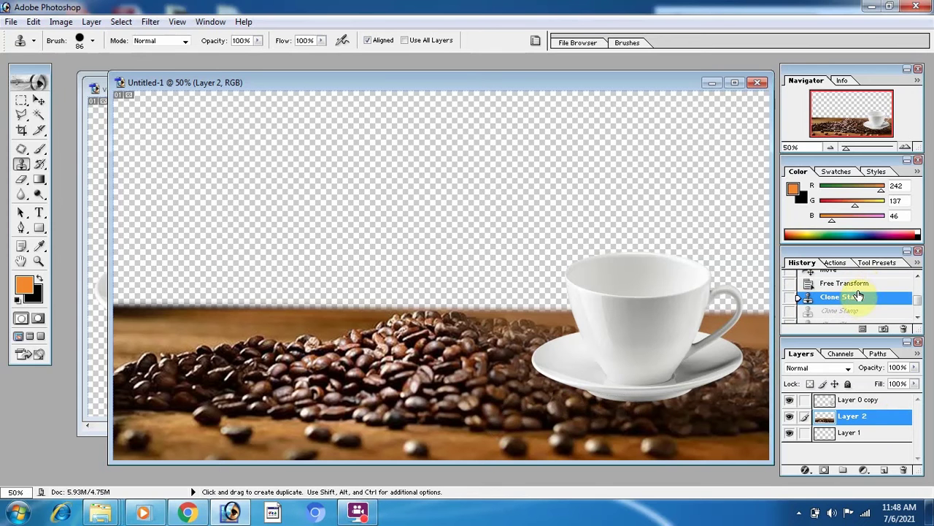
Step: Duplicate Layer 2 above the cup layer and delete a lassoed area of the copy that covers the cup
{"action": "mouse_move", "coordinate": [858, 411]}
{"action": "left_mouse_down"}
{"action": "mouse_move", "coordinate": [858, 398]}
{"action": "mouse_move", "coordinate": [859, 428]}
{"action": "mouse_move", "coordinate": [854, 401]}
{"action": "mouse_move", "coordinate": [867, 399]}
{"action": "left_mouse_up"}
{"action": "key", "text": "ctrl+j"}
{"action": "left_click", "coordinate": [21, 116]}
{"action": "left_click", "coordinate": [544, 311]}
{"action": "left_click", "coordinate": [548, 346]}
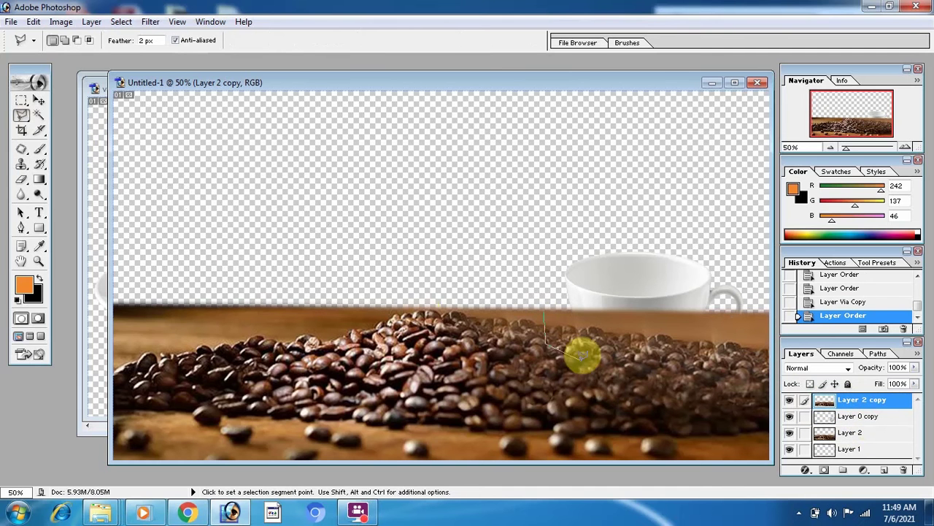
{"action": "left_click", "coordinate": [584, 373]}
{"action": "left_click", "coordinate": [661, 389]}
{"action": "left_click", "coordinate": [730, 396]}
{"action": "left_click", "coordinate": [733, 235]}
{"action": "double_click", "coordinate": [515, 252]}
{"action": "key", "text": "Delete"}
Step: Lasso around the saucer on Layer 2 copy, delete the beans still covering it and deselect
{"action": "left_click_drag", "start_coordinate": [700, 353], "coordinate": [654, 360]}
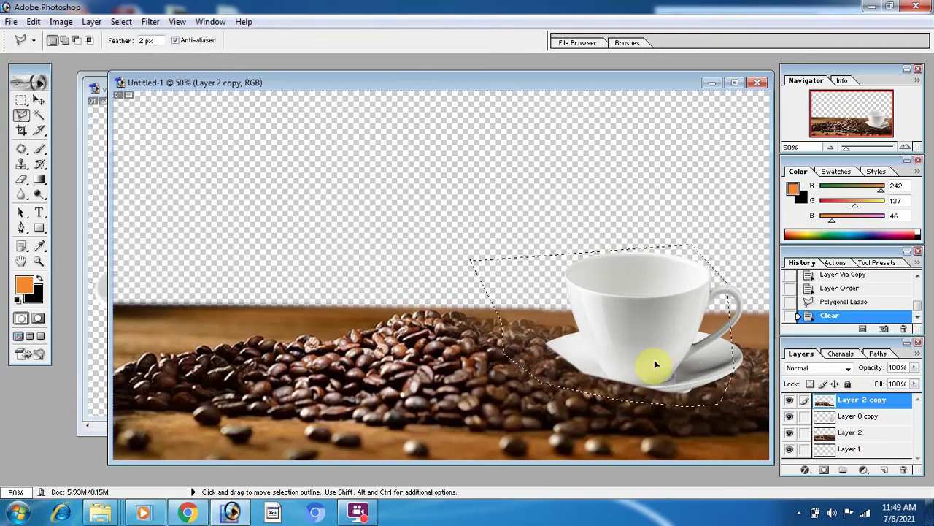
{"action": "left_click", "coordinate": [486, 294]}
{"action": "left_click", "coordinate": [501, 332]}
{"action": "left_click", "coordinate": [523, 365]}
{"action": "left_click", "coordinate": [590, 404]}
{"action": "left_click", "coordinate": [655, 405]}
{"action": "left_click", "coordinate": [704, 399]}
{"action": "left_click", "coordinate": [751, 368]}
{"action": "left_click", "coordinate": [757, 336]}
{"action": "left_click", "coordinate": [544, 321]}
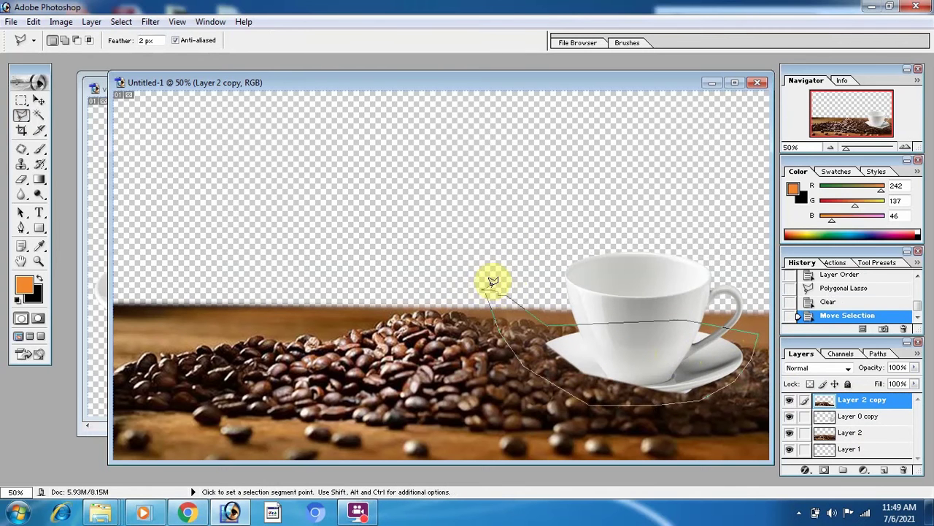
{"action": "left_click", "coordinate": [493, 281]}
{"action": "key", "text": "Delete"}
{"action": "key", "text": "v"}
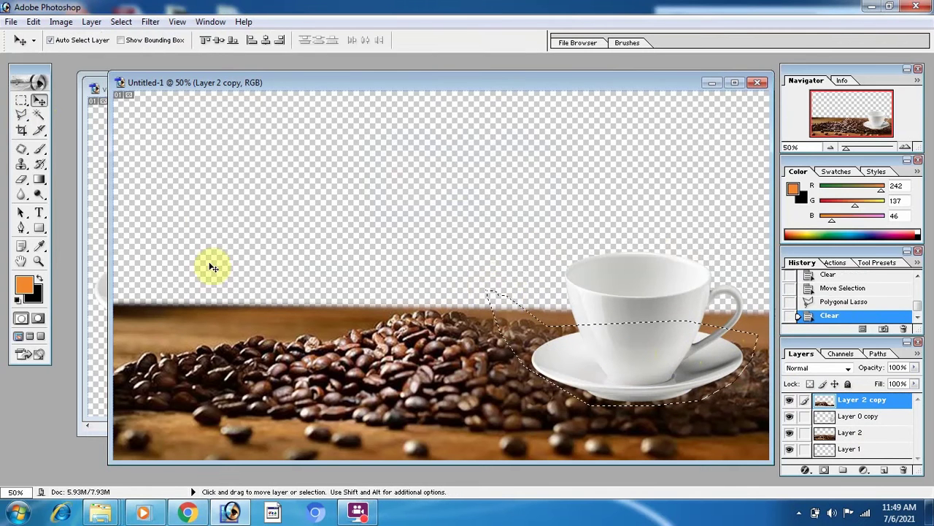
{"action": "left_click", "coordinate": [23, 116]}
{"action": "right_click", "coordinate": [544, 350]}
{"action": "left_click", "coordinate": [573, 112]}
Step: Clone beans onto the saucer's lower-left edge on Layer 2 copy using a soft 100 px Clone Stamp brush
{"action": "left_click", "coordinate": [21, 164]}
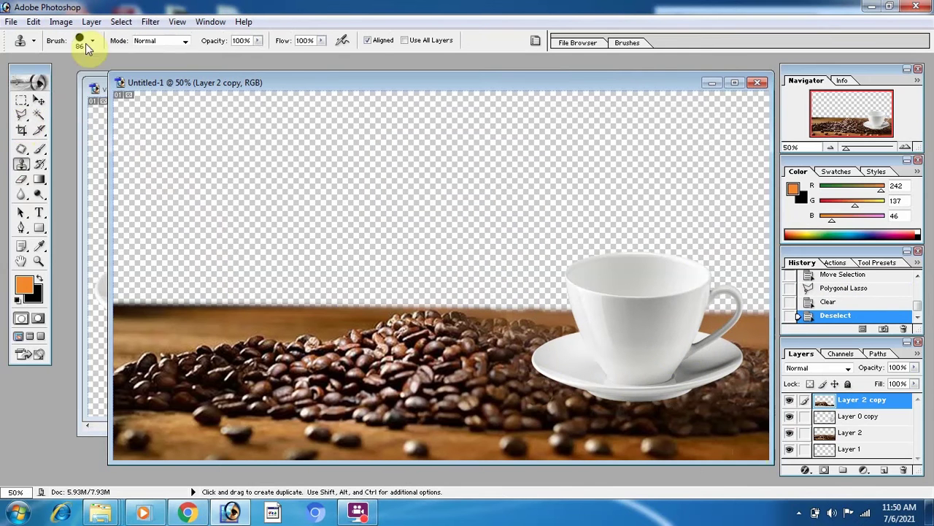
{"action": "left_click", "coordinate": [86, 46]}
{"action": "scroll", "coordinate": [98, 155], "scroll_direction": "down", "scroll_amount": 3}
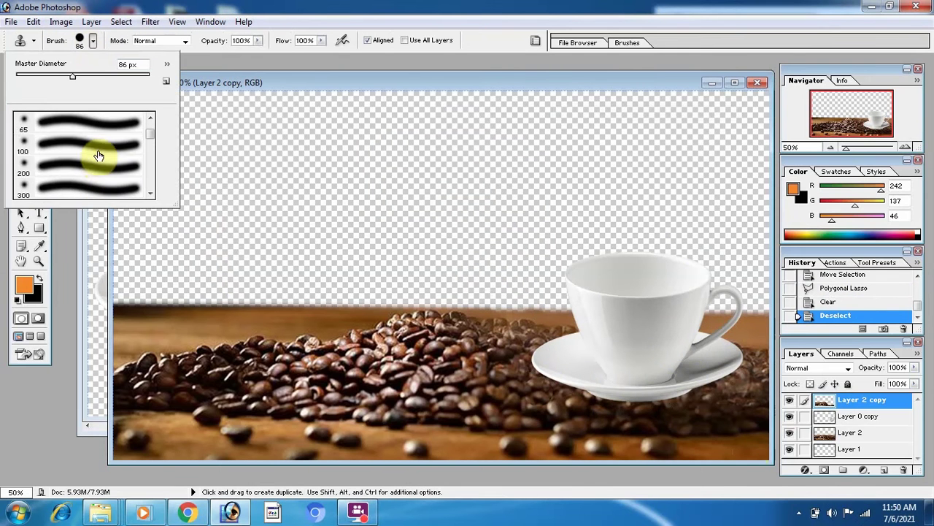
{"action": "left_click", "coordinate": [98, 152]}
{"action": "left_click", "coordinate": [515, 386], "text": "alt"}
{"action": "left_click", "coordinate": [527, 396]}
{"action": "left_click", "coordinate": [529, 397]}
{"action": "left_click", "coordinate": [505, 359], "text": "alt"}
{"action": "left_click", "coordinate": [575, 394]}
{"action": "left_click", "coordinate": [585, 400]}
{"action": "left_click", "coordinate": [606, 403]}
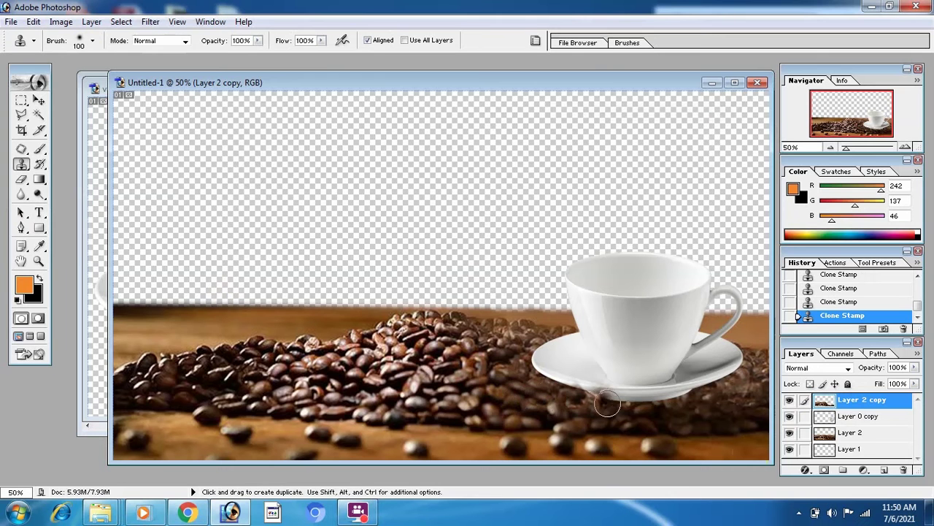
Step: Resample nearby beans and continue cloning them along the saucer's front edge so it sits in the pile
{"action": "left_click", "coordinate": [498, 366], "text": "alt"}
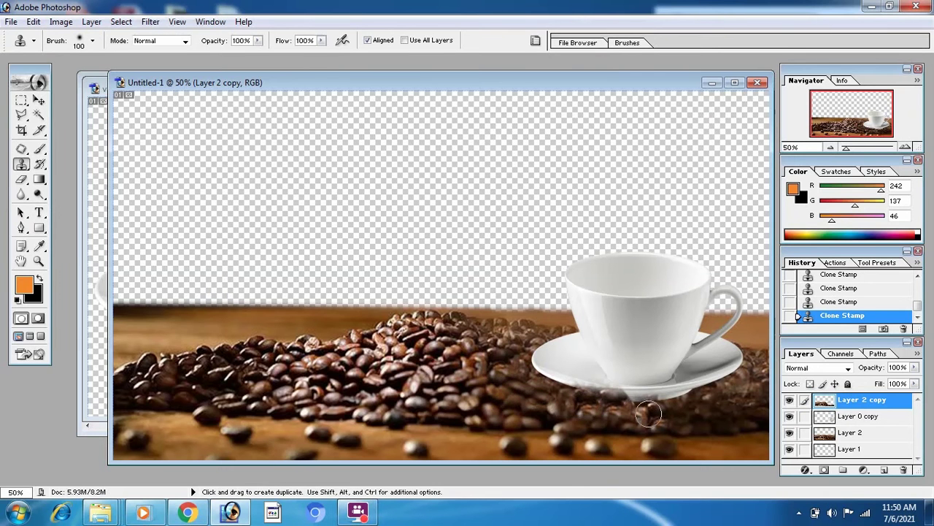
{"action": "mouse_move", "coordinate": [681, 411]}
{"action": "left_mouse_down"}
{"action": "mouse_move", "coordinate": [726, 399]}
{"action": "mouse_move", "coordinate": [689, 403]}
{"action": "left_mouse_up"}
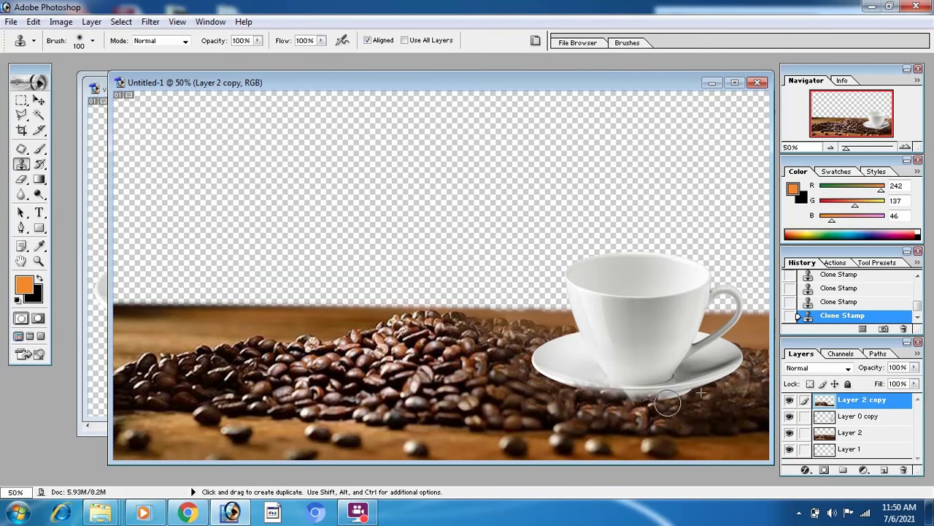
{"action": "left_click", "coordinate": [606, 421], "text": "alt"}
{"action": "left_click", "coordinate": [652, 419]}
{"action": "left_click", "coordinate": [547, 405], "text": "alt"}
{"action": "left_click", "coordinate": [503, 369], "text": "alt"}
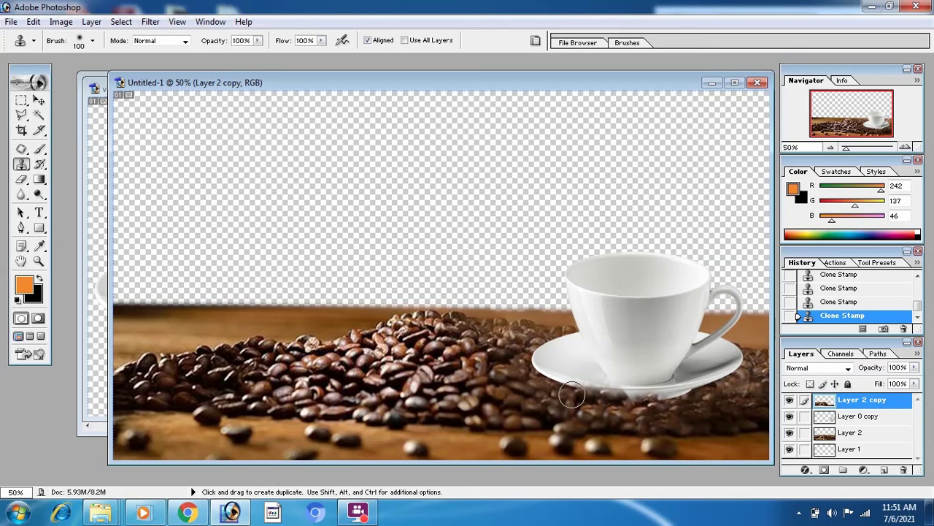
{"action": "left_click_drag", "start_coordinate": [846, 148], "coordinate": [842, 148]}
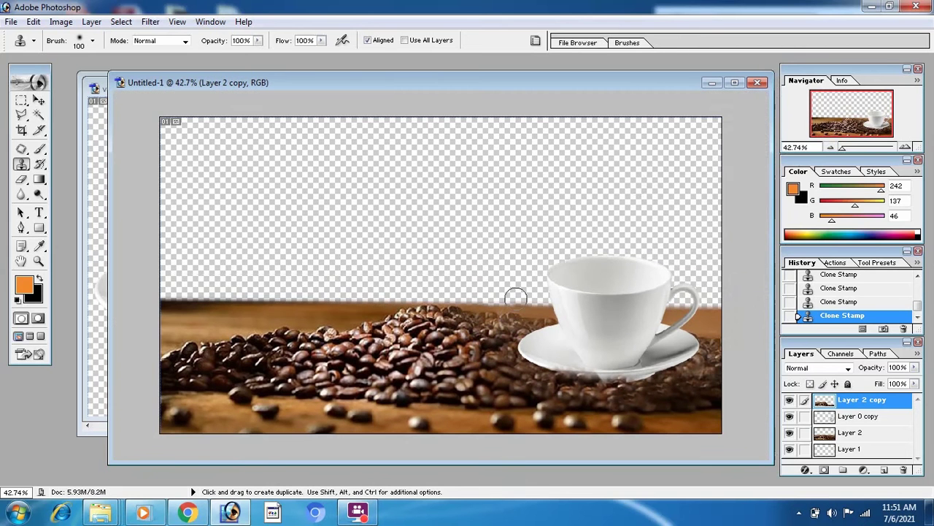
Step: Erase the stray cloned beans along the saucer's front edge on Layer 2 copy with a 96 px eraser at 100% opacity
{"action": "key", "text": "e"}
{"action": "left_click", "coordinate": [94, 41]}
{"action": "left_click_drag", "start_coordinate": [82, 78], "coordinate": [78, 78]}
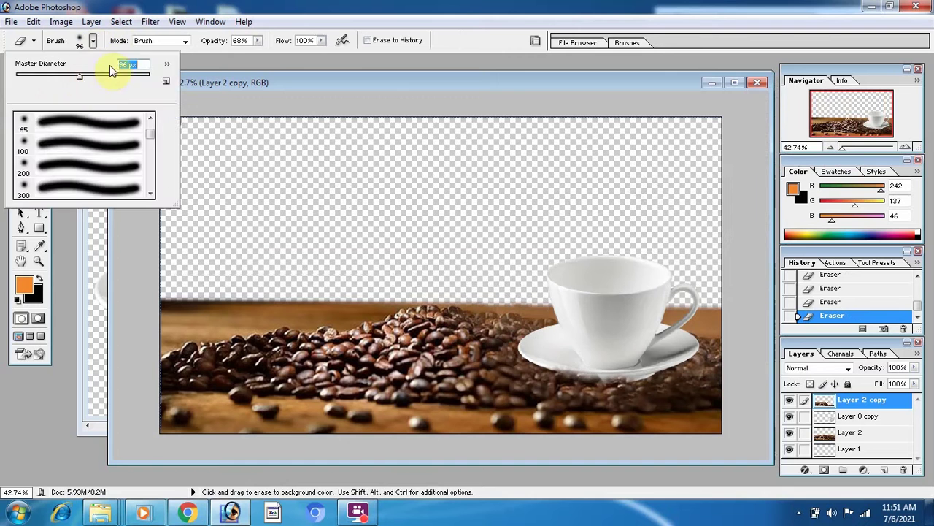
{"action": "left_click_drag", "start_coordinate": [258, 41], "coordinate": [339, 65]}
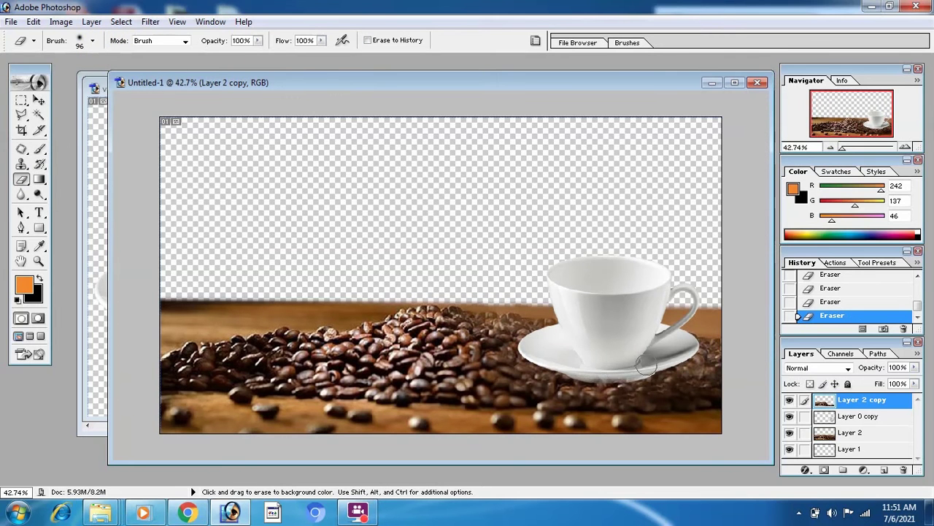
Step: Open the volcano image maxresdefault.jpg as a separate document and choose the Polygonal Lasso tool for cutting it out
{"action": "left_click", "coordinate": [38, 100]}
{"action": "left_click", "coordinate": [872, 7]}
{"action": "left_click_drag", "start_coordinate": [659, 109], "coordinate": [359, 249]}
{"action": "key", "text": "l"}
{"action": "left_click_drag", "start_coordinate": [852, 148], "coordinate": [868, 148]}
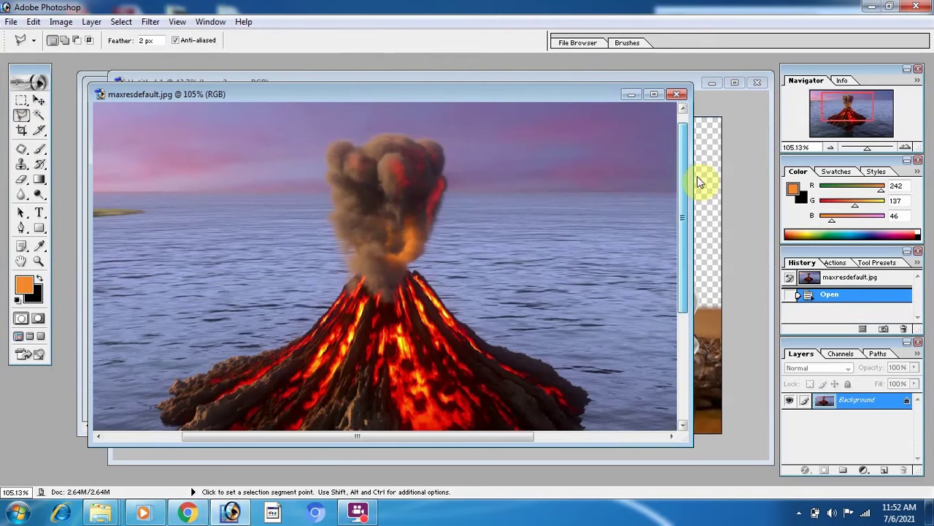
Step: Lasso the sky above the smoke plume with a 2 px feather, turn the background into a layer, delete the area and deselect
{"action": "left_click_drag", "start_coordinate": [329, 149], "coordinate": [410, 130]}
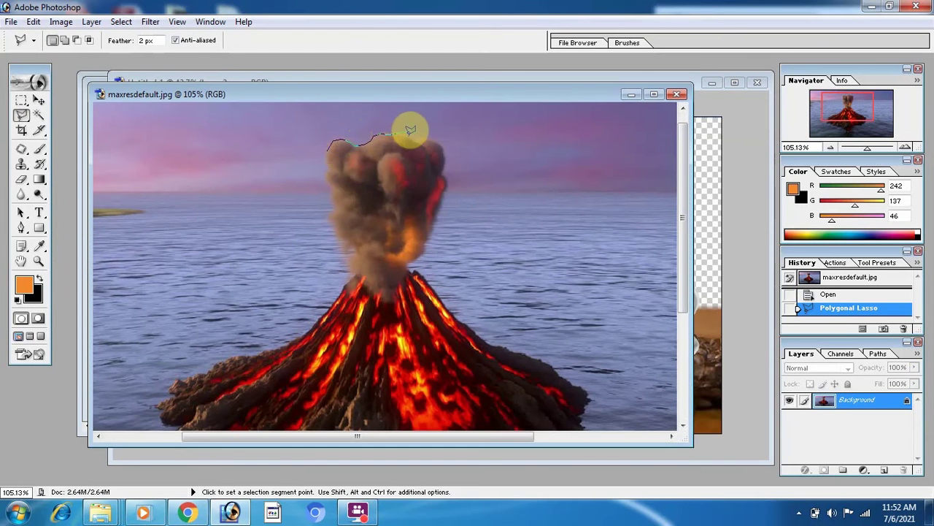
{"action": "left_click", "coordinate": [438, 138]}
{"action": "left_click", "coordinate": [493, 117]}
{"action": "left_click", "coordinate": [257, 114]}
{"action": "left_click", "coordinate": [246, 207]}
{"action": "left_click", "coordinate": [326, 187]}
{"action": "left_click", "coordinate": [330, 150]}
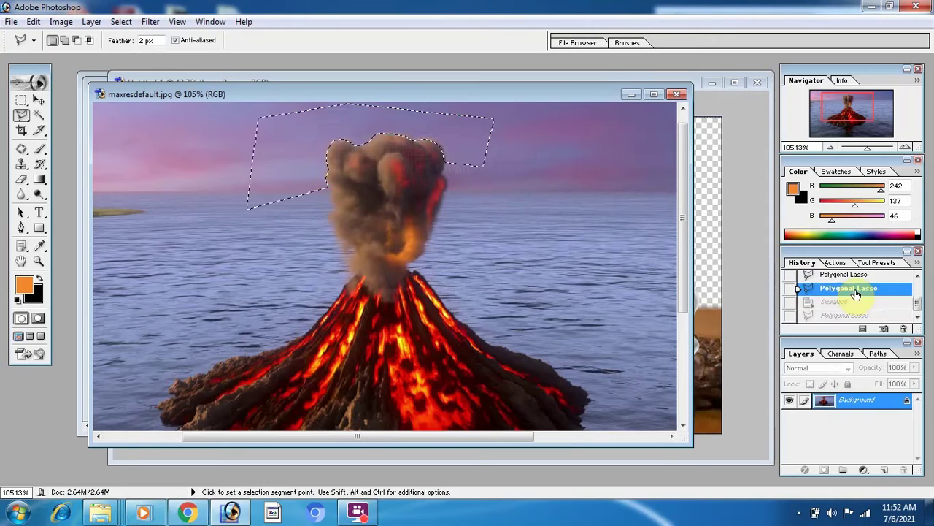
{"action": "left_click", "coordinate": [829, 315]}
{"action": "right_click", "coordinate": [454, 143]}
{"action": "left_click", "coordinate": [473, 151]}
Step: Lasso the sky and sea along the smoke's right edge down to the crater, delete them and deselect
{"action": "left_click", "coordinate": [442, 165]}
{"action": "left_click", "coordinate": [446, 180]}
{"action": "left_click", "coordinate": [441, 203]}
{"action": "left_click", "coordinate": [435, 220]}
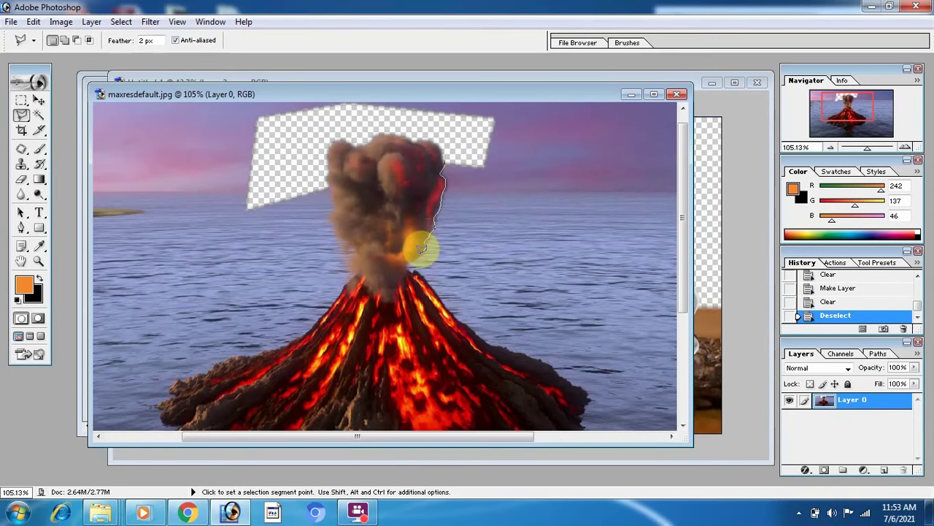
{"action": "left_click", "coordinate": [443, 294]}
{"action": "left_click", "coordinate": [586, 237]}
{"action": "left_click", "coordinate": [623, 173]}
{"action": "left_click", "coordinate": [530, 121]}
{"action": "key", "text": "Delete"}
{"action": "right_click", "coordinate": [460, 255]}
{"action": "left_click", "coordinate": [504, 264]}
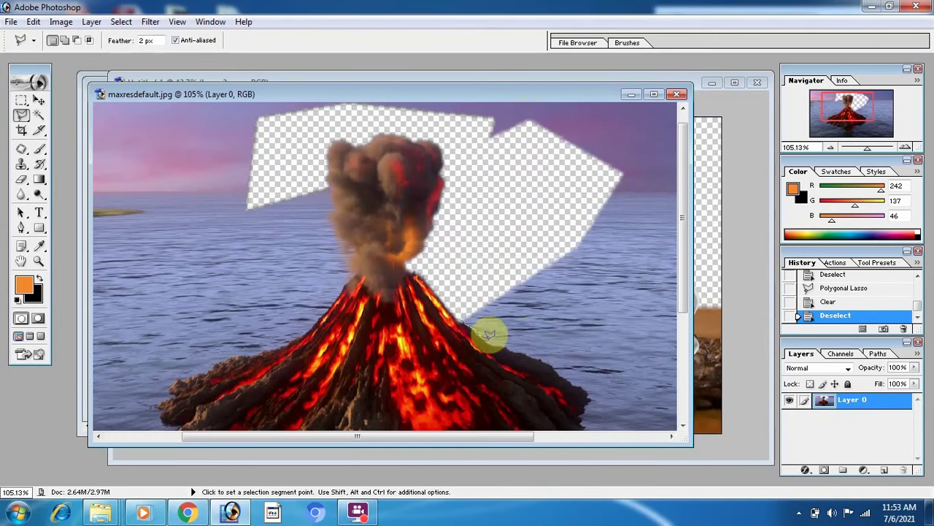
Step: Lasso the sea along the volcano's right slope down to its foot and delete it
{"action": "left_click", "coordinate": [489, 342]}
{"action": "left_click", "coordinate": [587, 399]}
{"action": "left_click", "coordinate": [577, 419]}
{"action": "left_click", "coordinate": [632, 424]}
{"action": "left_click", "coordinate": [670, 293]}
{"action": "left_click", "coordinate": [621, 224]}
{"action": "left_click", "coordinate": [568, 219]}
{"action": "left_click", "coordinate": [465, 319]}
{"action": "key", "text": "Delete"}
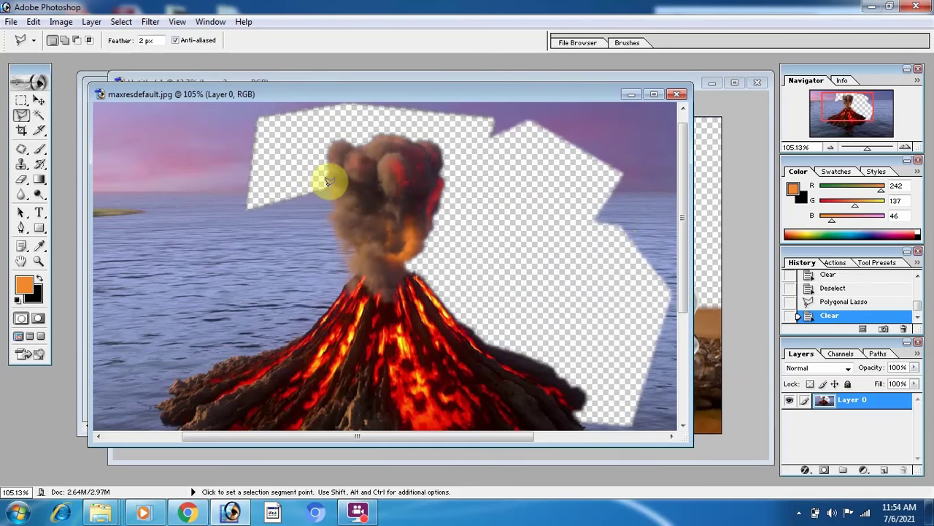
Step: Lasso the sky and sea along the left edge of the smoke and upper slope, delete them and deselect
{"action": "left_click", "coordinate": [357, 274]}
{"action": "left_click", "coordinate": [261, 346]}
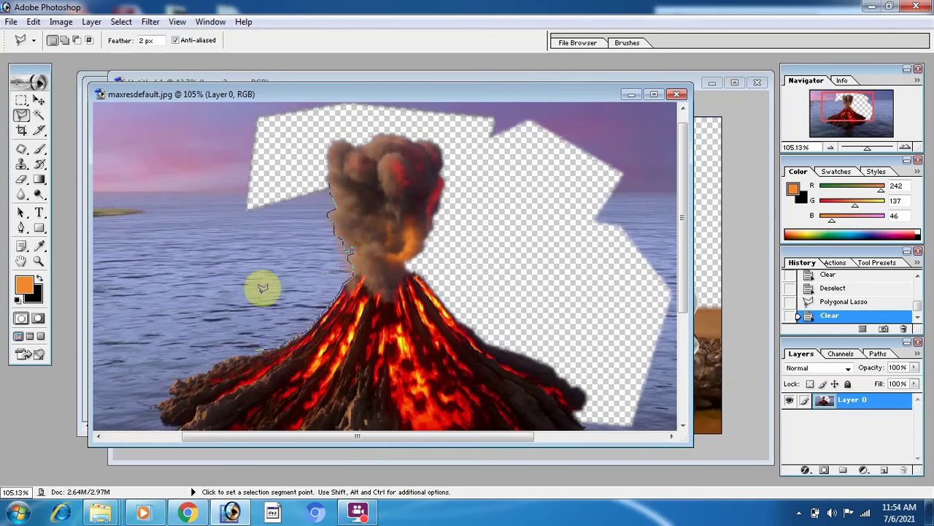
{"action": "double_click", "coordinate": [209, 144]}
{"action": "key", "text": "Delete"}
{"action": "right_click", "coordinate": [287, 302]}
{"action": "left_click", "coordinate": [325, 104]}
{"action": "key", "text": "Return"}
{"action": "right_click", "coordinate": [287, 298]}
{"action": "left_click", "coordinate": [356, 67]}
Step: Lasso and delete the sea beside the volcano's lower-left slope, including the patch left between the cleared areas
{"action": "left_click", "coordinate": [257, 344]}
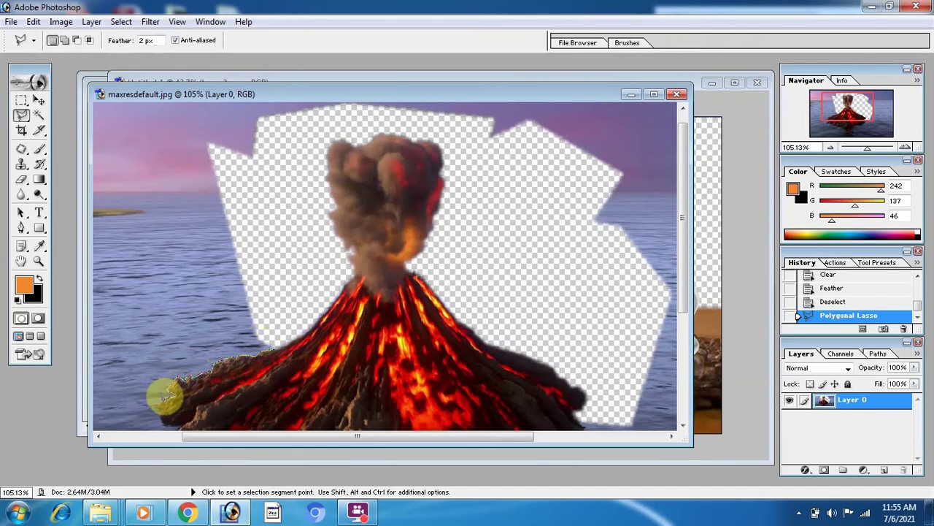
{"action": "left_click", "coordinate": [219, 263]}
{"action": "left_click", "coordinate": [97, 134]}
{"action": "key", "text": "Delete"}
{"action": "key", "text": "ctrl+d"}
{"action": "left_click", "coordinate": [407, 360]}
{"action": "key", "text": "Delete"}
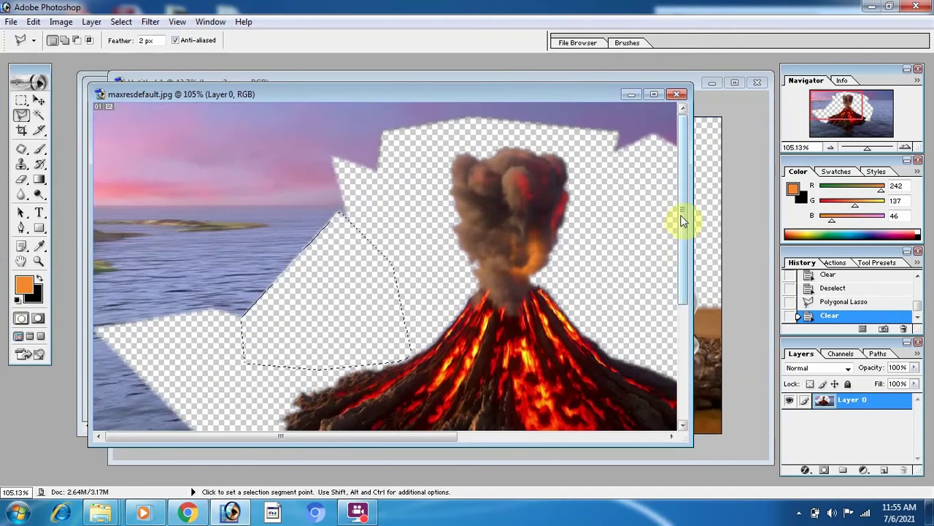
Step: Lasso the water below the left part of the volcano's base and delete it together with the leftover patch beside it
{"action": "left_click_drag", "start_coordinate": [682, 216], "coordinate": [683, 316]}
{"action": "left_click", "coordinate": [277, 294]}
{"action": "left_click", "coordinate": [325, 296]}
{"action": "left_click_drag", "start_coordinate": [375, 314], "coordinate": [413, 326]}
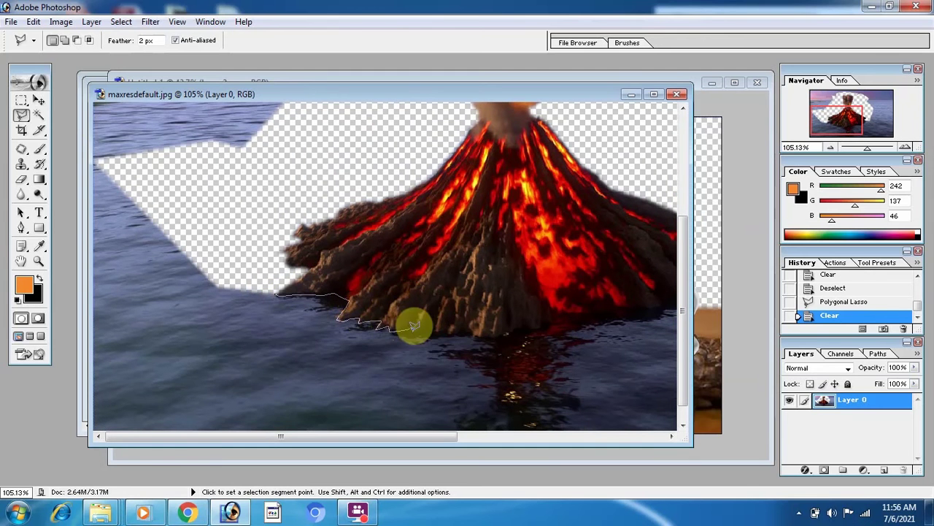
{"action": "left_click", "coordinate": [451, 420]}
{"action": "left_click", "coordinate": [196, 382]}
{"action": "double_click", "coordinate": [191, 328]}
{"action": "key", "text": "Delete"}
{"action": "double_click", "coordinate": [257, 260]}
{"action": "key", "text": "Delete"}
Step: Lasso the water and lava reflection under the middle of the volcano's base and delete them
{"action": "left_click", "coordinate": [507, 333]}
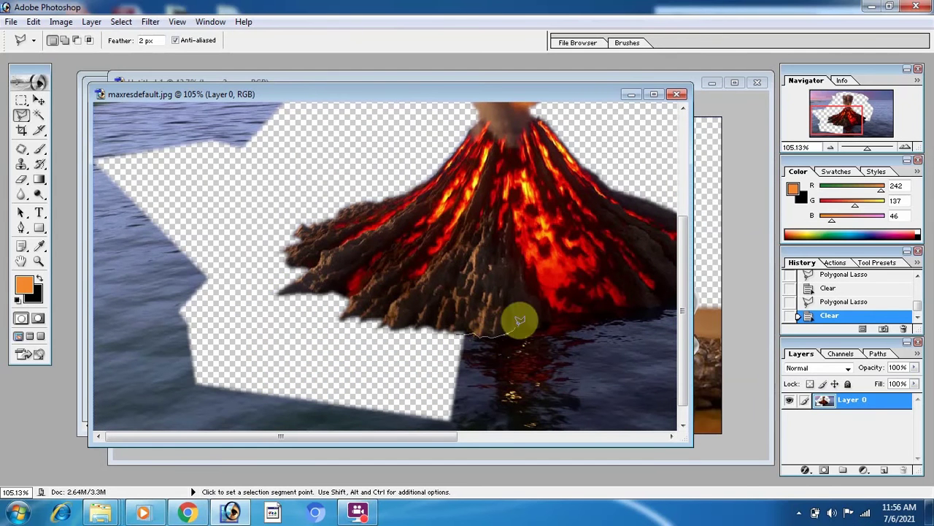
{"action": "left_click", "coordinate": [558, 315]}
{"action": "left_click", "coordinate": [611, 305]}
{"action": "left_click", "coordinate": [644, 311]}
{"action": "left_click", "coordinate": [647, 417]}
{"action": "left_click", "coordinate": [438, 416]}
{"action": "double_click", "coordinate": [338, 360]}
{"action": "key", "text": "Delete"}
Step: Lasso the remaining water around the volcano's lower-right foot and delete it
{"action": "left_click_drag", "start_coordinate": [281, 436], "coordinate": [405, 437]}
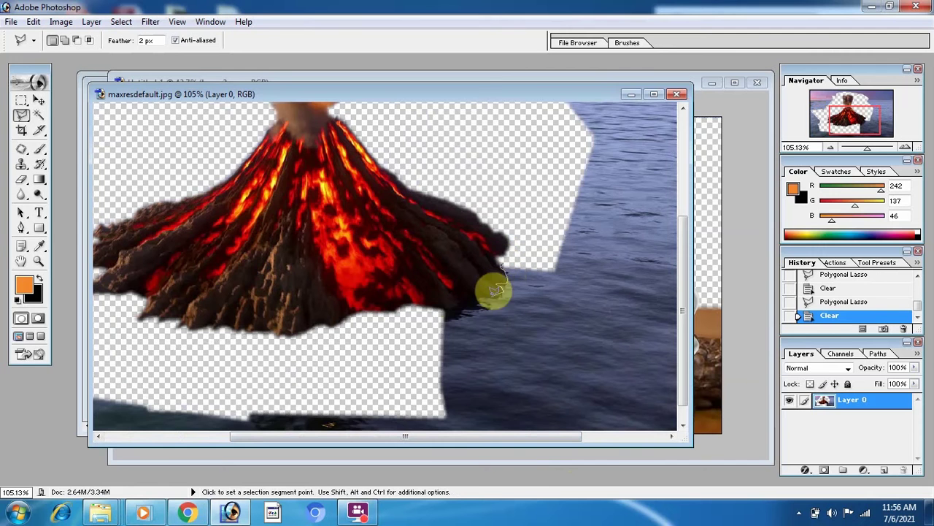
{"action": "left_click", "coordinate": [444, 316]}
{"action": "left_click", "coordinate": [398, 380]}
{"action": "left_click", "coordinate": [605, 344]}
{"action": "double_click", "coordinate": [561, 197]}
{"action": "key", "text": "Return"}
{"action": "key", "text": "Delete"}
Step: Lasso around the cut-out volcano, bring it into the Untitled-1 composite and place it over the cup's opening
{"action": "key", "text": "ctrl+0"}
{"action": "left_click", "coordinate": [315, 124]}
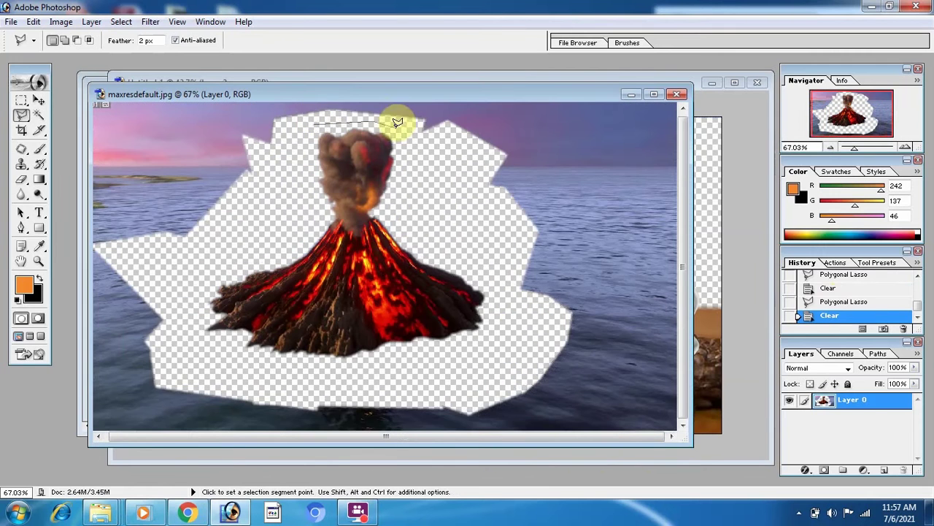
{"action": "double_click", "coordinate": [186, 322]}
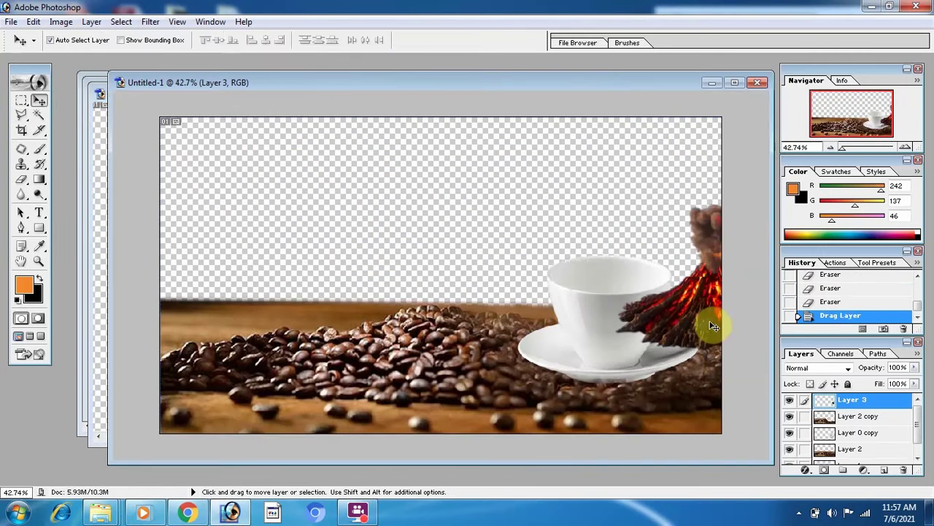
{"action": "left_click_drag", "start_coordinate": [709, 324], "coordinate": [605, 267]}
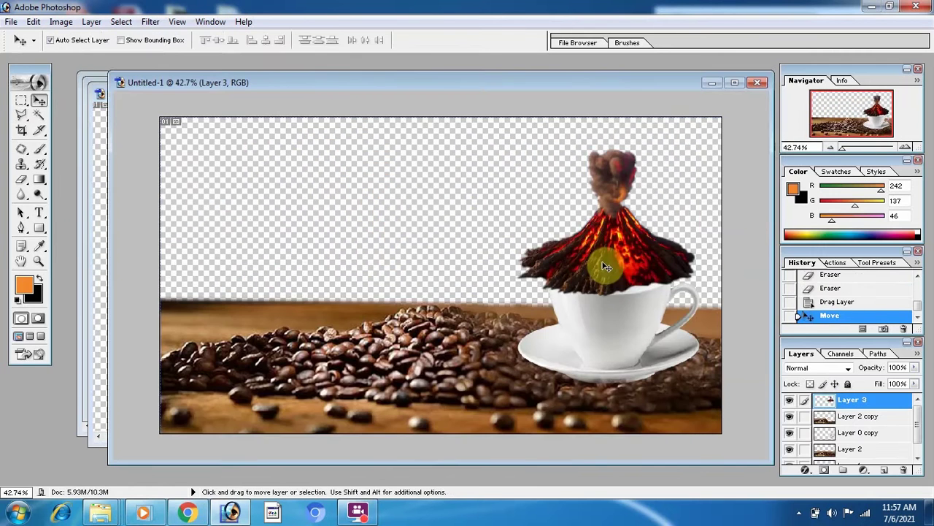
Step: Scale the volcano down with Free Transform and reposition it on top of the cup
{"action": "key", "text": "ctrl+t"}
{"action": "left_click_drag", "start_coordinate": [698, 148], "coordinate": [663, 169]}
{"action": "mouse_move", "coordinate": [612, 268]}
{"action": "left_mouse_down"}
{"action": "mouse_move", "coordinate": [624, 253]}
{"action": "mouse_move", "coordinate": [627, 276]}
{"action": "left_mouse_up"}
{"action": "key", "text": "Return"}
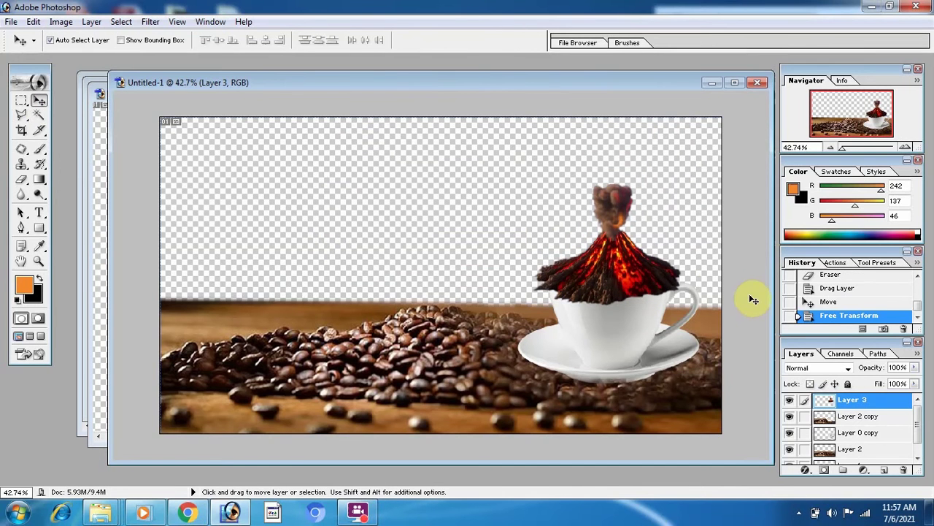
Step: Lower Layer 3's opacity to 34%, turn off Auto Select Layer and shift the volcano to line up with the cup's opening
{"action": "left_click", "coordinate": [914, 368]}
{"action": "left_click_drag", "start_coordinate": [916, 380], "coordinate": [870, 381]}
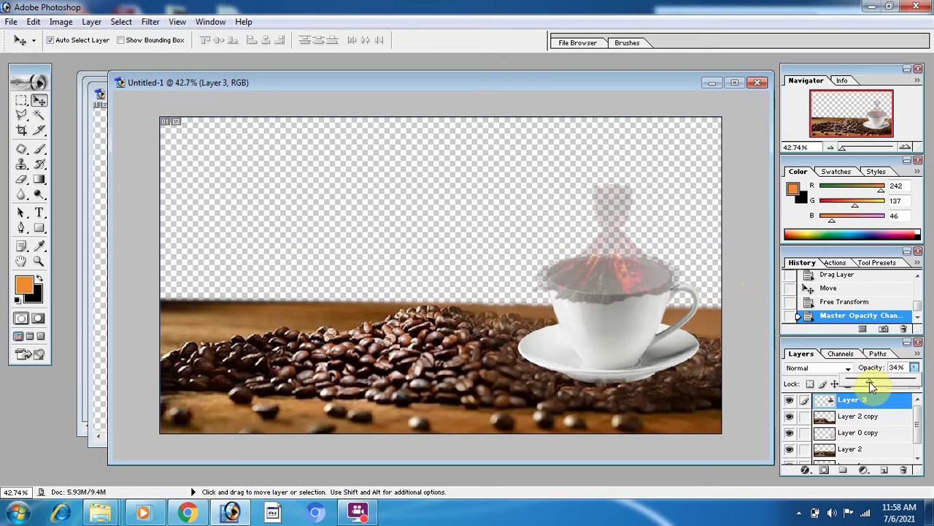
{"action": "scroll", "coordinate": [724, 279], "scroll_direction": "up", "scroll_amount": 4}
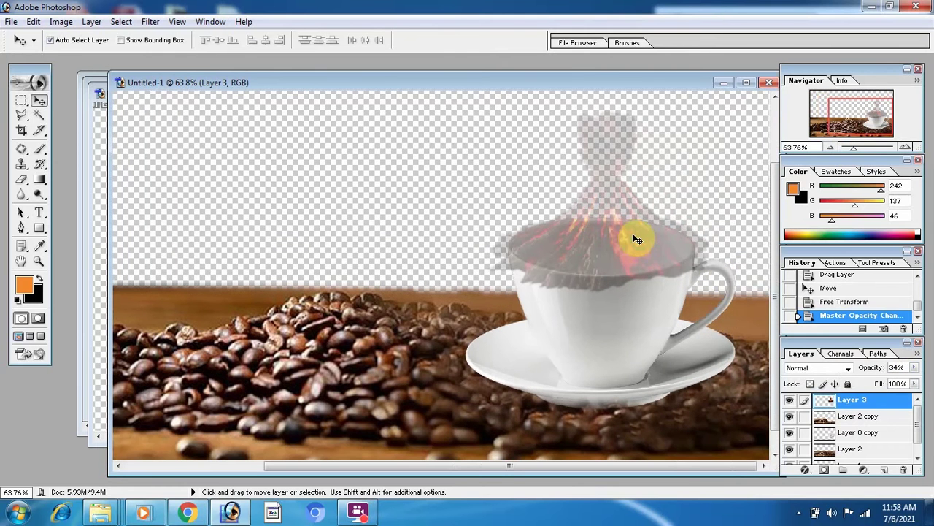
{"action": "key", "text": "ctrl+z"}
{"action": "left_click_drag", "start_coordinate": [636, 239], "coordinate": [580, 246]}
{"action": "left_click", "coordinate": [51, 40]}
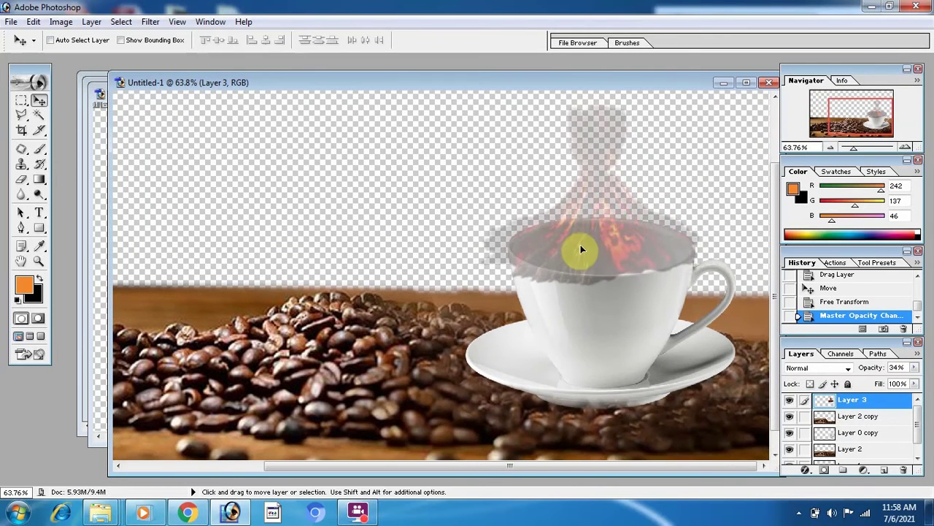
Step: Distort the volcano with Free Transform, pulling its upper corners outward so its base spans the cup's rim
{"action": "key", "text": "ctrl+t"}
{"action": "scroll", "coordinate": [449, 142], "scroll_direction": "up", "scroll_amount": 3}
{"action": "left_click_drag", "start_coordinate": [475, 180], "coordinate": [451, 102]}
{"action": "key", "text": "ctrl+z"}
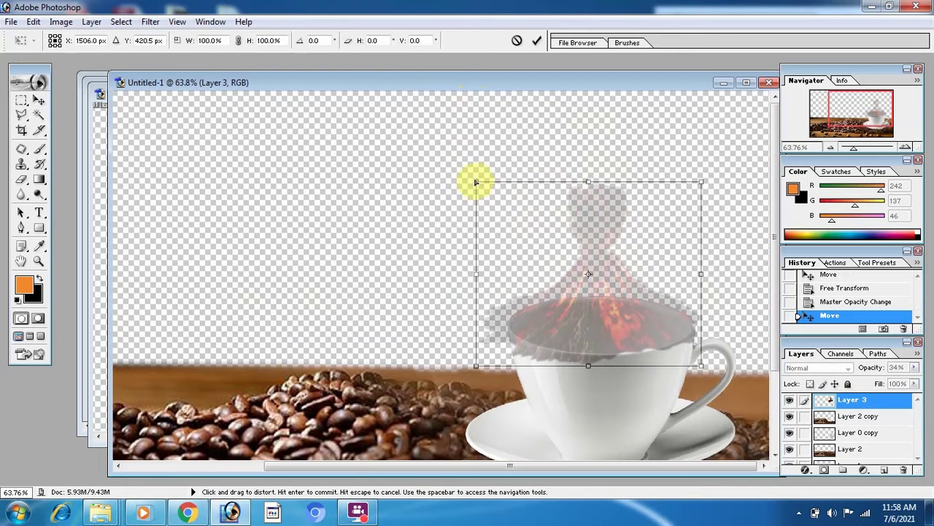
{"action": "left_click_drag", "start_coordinate": [475, 181], "coordinate": [463, 173]}
{"action": "left_click_drag", "start_coordinate": [702, 181], "coordinate": [729, 170]}
{"action": "left_click_drag", "start_coordinate": [463, 173], "coordinate": [447, 175]}
{"action": "left_click_drag", "start_coordinate": [626, 308], "coordinate": [631, 309]}
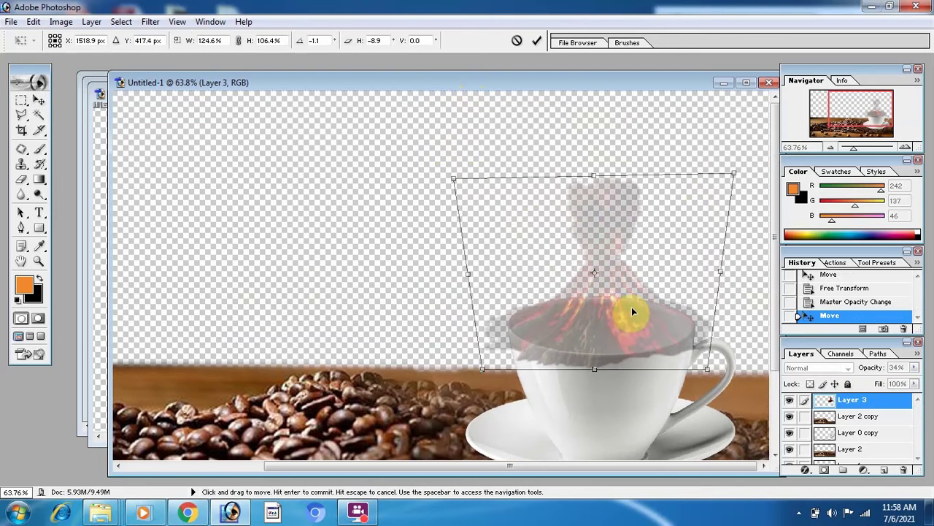
{"action": "key", "text": "Return"}
Step: Erase the parts of the volcano's base that stick out past the cup's rim using a soft 96 px eraser
{"action": "key", "text": "e"}
{"action": "left_click", "coordinate": [534, 370]}
{"action": "left_click", "coordinate": [517, 364]}
{"action": "left_click", "coordinate": [501, 353]}
{"action": "left_click_drag", "start_coordinate": [500, 343], "coordinate": [492, 315]}
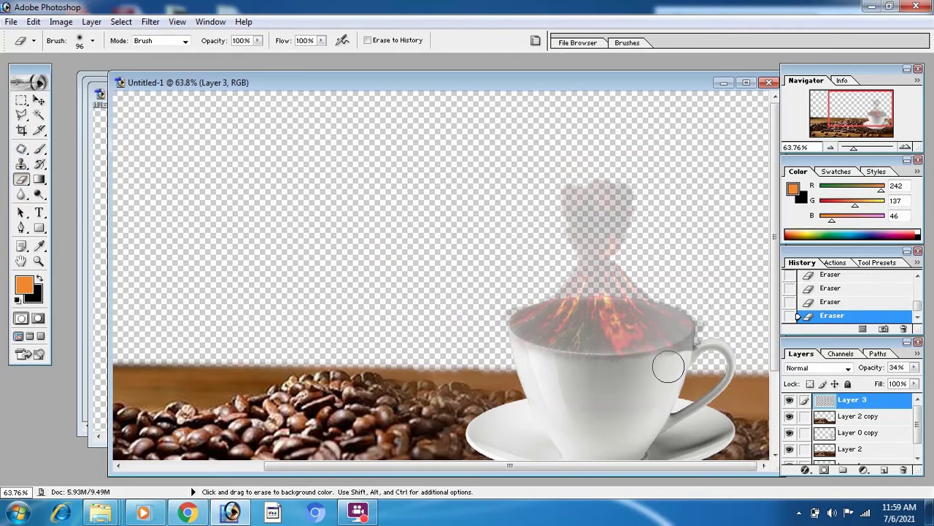
Step: Resize the soft eraser to 81 px and trim the volcano's remaining overhang along the cup's front rim
{"action": "left_click", "coordinate": [93, 40]}
{"action": "left_click_drag", "start_coordinate": [150, 138], "coordinate": [149, 134]}
{"action": "left_click", "coordinate": [150, 194]}
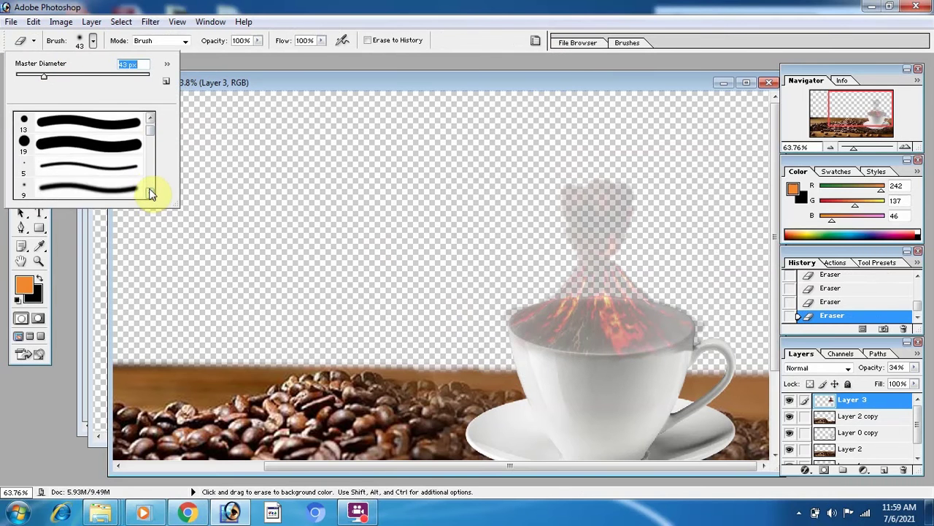
{"action": "left_click", "coordinate": [150, 119]}
{"action": "left_click", "coordinate": [88, 144]}
{"action": "left_click", "coordinate": [527, 356]}
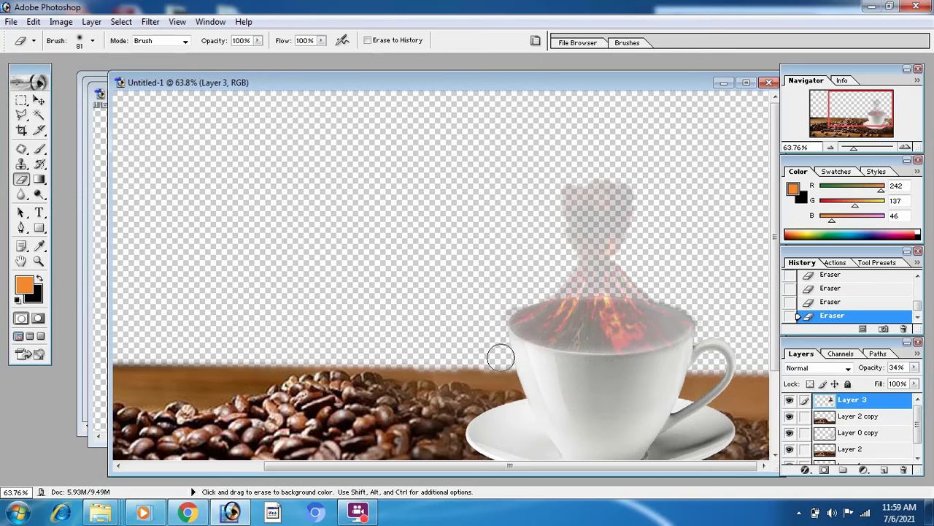
Step: Restore Layer 3's opacity to 100% and clean the volcano's edge along the cup's rim with a hard 9 px eraser
{"action": "left_click_drag", "start_coordinate": [914, 367], "coordinate": [916, 381]}
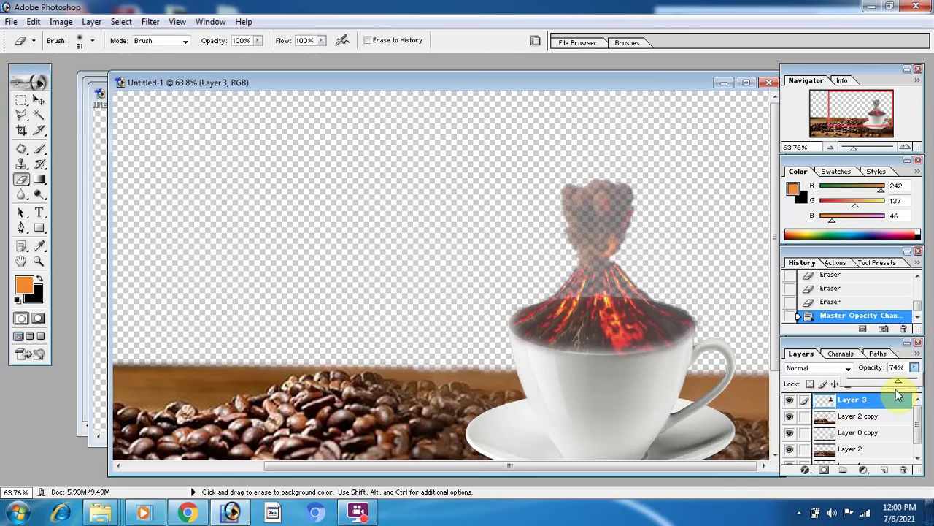
{"action": "left_click", "coordinate": [92, 40]}
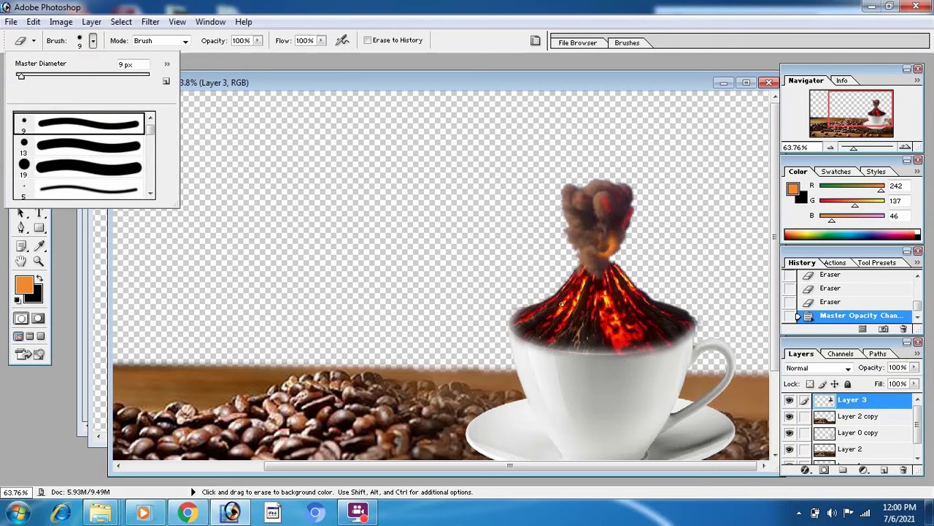
{"action": "left_click_drag", "start_coordinate": [856, 152], "coordinate": [871, 149]}
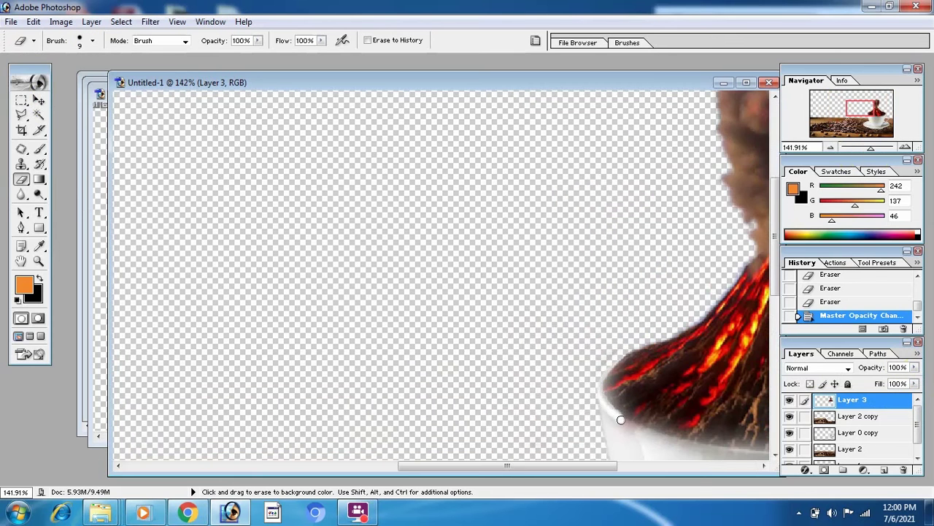
{"action": "left_click_drag", "start_coordinate": [658, 441], "coordinate": [489, 393]}
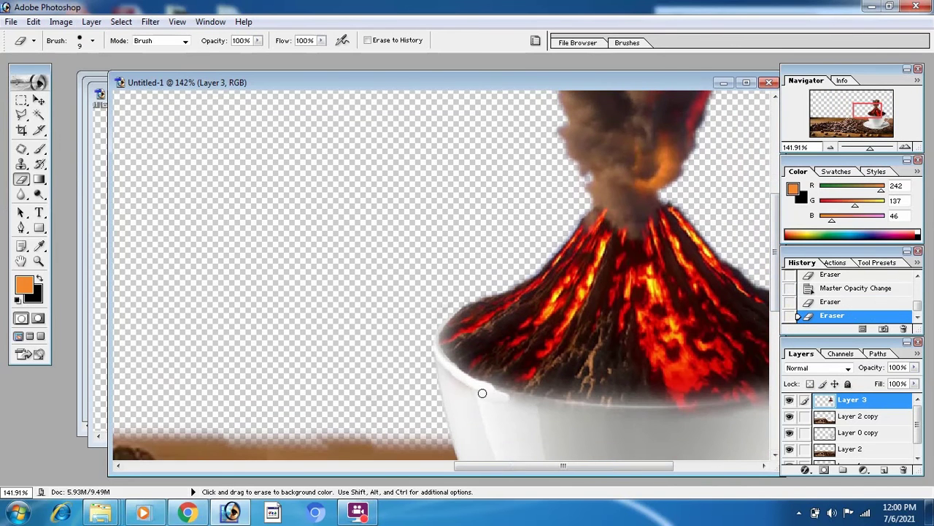
{"action": "left_click_drag", "start_coordinate": [528, 466], "coordinate": [575, 466]}
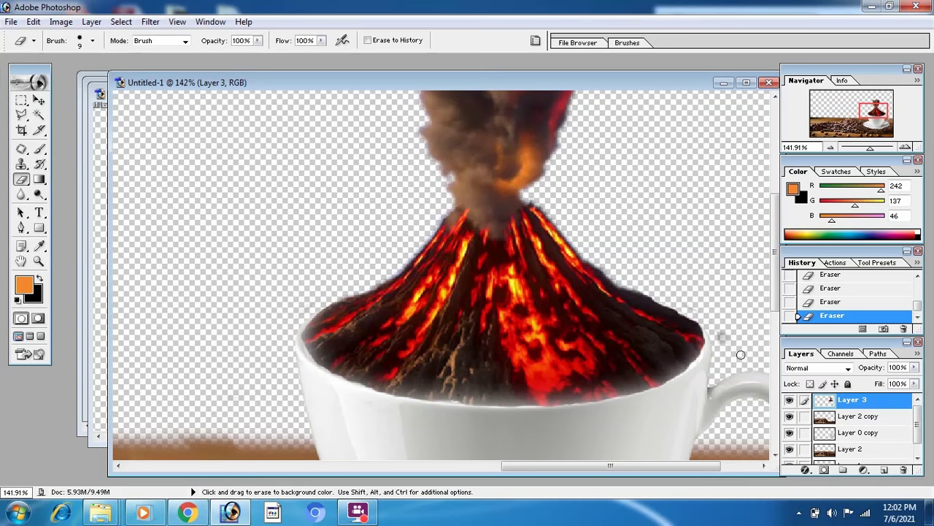
{"action": "mouse_move", "coordinate": [869, 148]}
{"action": "left_mouse_down"}
{"action": "mouse_move", "coordinate": [851, 149]}
{"action": "mouse_move", "coordinate": [874, 148]}
{"action": "left_mouse_up"}
{"action": "mouse_move", "coordinate": [876, 119]}
{"action": "left_mouse_down"}
{"action": "mouse_move", "coordinate": [876, 130]}
{"action": "mouse_move", "coordinate": [876, 117]}
{"action": "left_mouse_up"}
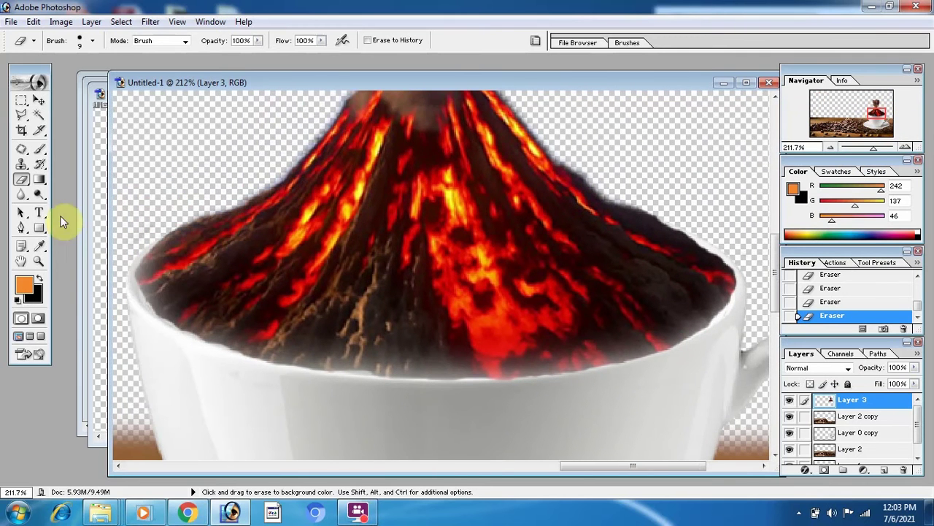
Step: Paint soft black shading along the volcano's base and the cup's rim with a 17 px brush at 14% opacity
{"action": "left_click", "coordinate": [42, 150]}
{"action": "left_click", "coordinate": [93, 41]}
{"action": "left_click", "coordinate": [151, 195]}
{"action": "left_click", "coordinate": [95, 157]}
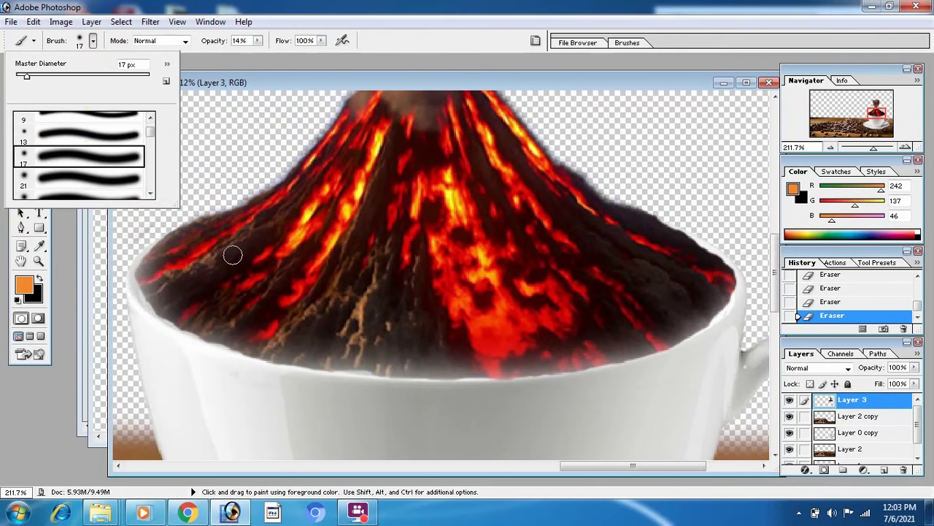
{"action": "left_click", "coordinate": [26, 287]}
{"action": "left_click", "coordinate": [73, 351]}
{"action": "left_click", "coordinate": [355, 164]}
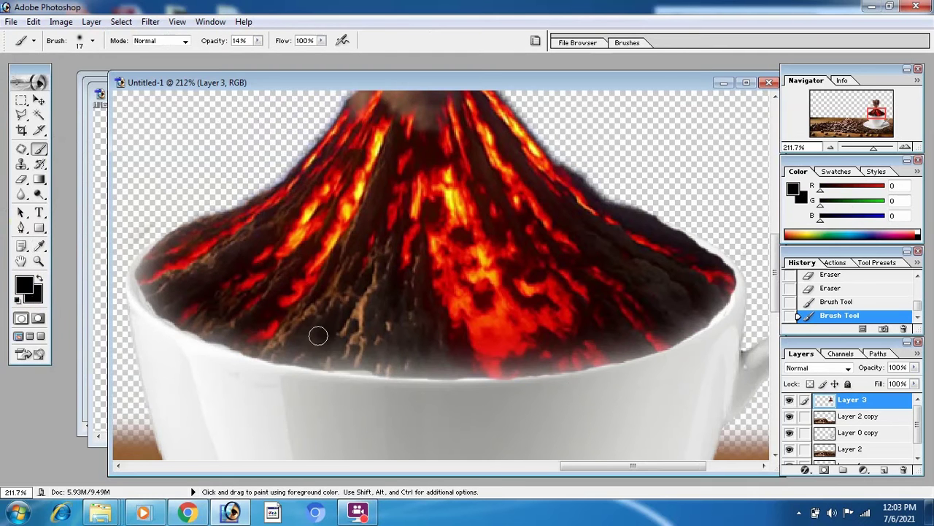
{"action": "mouse_move", "coordinate": [318, 336]}
{"action": "left_mouse_down"}
{"action": "mouse_move", "coordinate": [505, 370]}
{"action": "mouse_move", "coordinate": [643, 336]}
{"action": "left_mouse_up"}
{"action": "mouse_move", "coordinate": [370, 357]}
{"action": "left_mouse_down"}
{"action": "mouse_move", "coordinate": [600, 382]}
{"action": "mouse_move", "coordinate": [653, 365]}
{"action": "mouse_move", "coordinate": [206, 355]}
{"action": "mouse_move", "coordinate": [351, 379]}
{"action": "left_mouse_up"}
Step: Extend the shading around the outside of the cup's rim with a 41 px textured brush at 14% opacity
{"action": "left_click", "coordinate": [93, 41]}
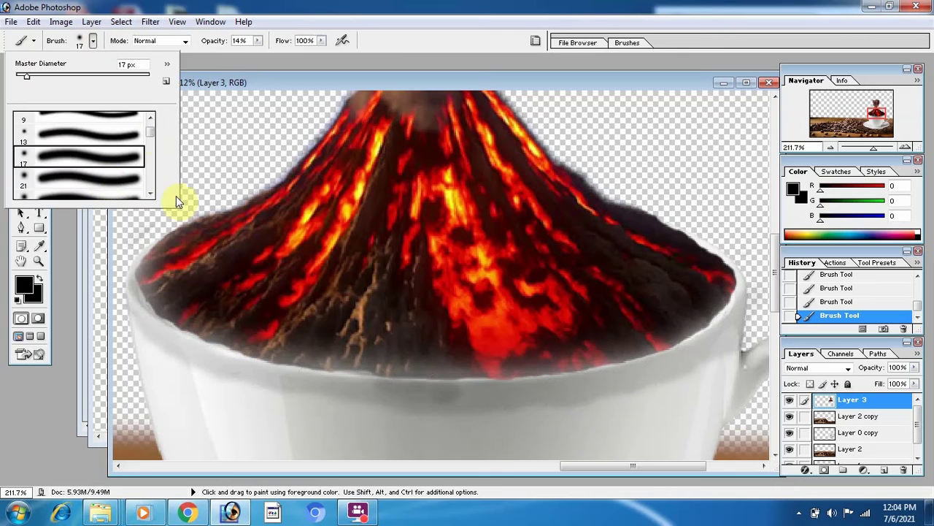
{"action": "left_click", "coordinate": [152, 152]}
{"action": "left_click", "coordinate": [45, 145]}
{"action": "left_click_drag", "start_coordinate": [83, 77], "coordinate": [45, 78]}
{"action": "mouse_move", "coordinate": [249, 383]}
{"action": "left_mouse_down"}
{"action": "mouse_move", "coordinate": [264, 394]}
{"action": "mouse_move", "coordinate": [636, 400]}
{"action": "mouse_move", "coordinate": [497, 370]}
{"action": "mouse_move", "coordinate": [142, 242]}
{"action": "mouse_move", "coordinate": [628, 357]}
{"action": "mouse_move", "coordinate": [705, 339]}
{"action": "left_mouse_up"}
{"action": "mouse_move", "coordinate": [267, 387]}
{"action": "left_mouse_down"}
{"action": "mouse_move", "coordinate": [267, 324]}
{"action": "mouse_move", "coordinate": [406, 355]}
{"action": "mouse_move", "coordinate": [711, 271]}
{"action": "mouse_move", "coordinate": [177, 264]}
{"action": "left_mouse_up"}
Step: Darken the volcano's base all around inside the cup with a soft 45 px brush at 26% opacity
{"action": "left_click", "coordinate": [93, 41]}
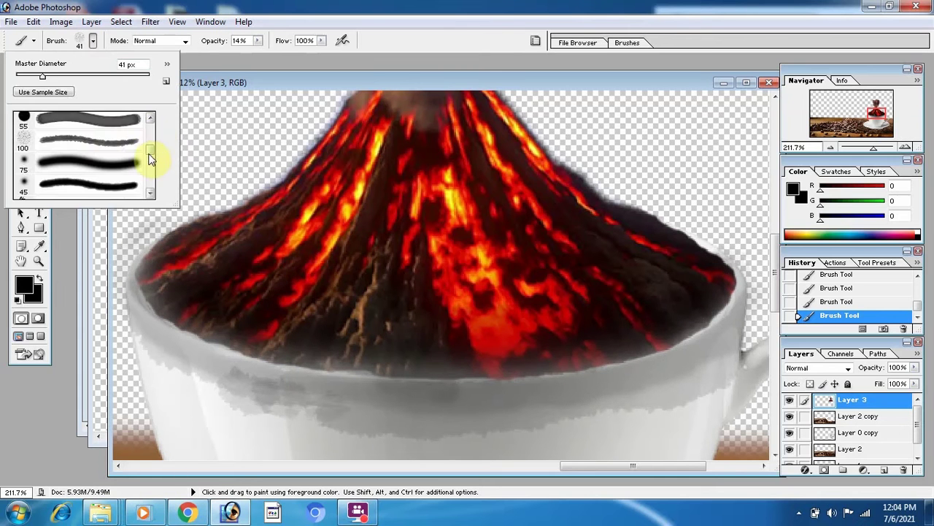
{"action": "left_click_drag", "start_coordinate": [150, 158], "coordinate": [150, 137]}
{"action": "left_click", "coordinate": [90, 120]}
{"action": "left_click_drag", "start_coordinate": [257, 41], "coordinate": [267, 59]}
{"action": "mouse_move", "coordinate": [163, 268]}
{"action": "left_mouse_down"}
{"action": "mouse_move", "coordinate": [177, 263]}
{"action": "mouse_move", "coordinate": [321, 338]}
{"action": "mouse_move", "coordinate": [690, 311]}
{"action": "mouse_move", "coordinate": [268, 340]}
{"action": "mouse_move", "coordinate": [305, 329]}
{"action": "mouse_move", "coordinate": [578, 351]}
{"action": "mouse_move", "coordinate": [701, 288]}
{"action": "mouse_move", "coordinate": [178, 268]}
{"action": "mouse_move", "coordinate": [605, 355]}
{"action": "mouse_move", "coordinate": [576, 333]}
{"action": "mouse_move", "coordinate": [165, 270]}
{"action": "mouse_move", "coordinate": [207, 240]}
{"action": "mouse_move", "coordinate": [435, 362]}
{"action": "mouse_move", "coordinate": [698, 273]}
{"action": "mouse_move", "coordinate": [319, 304]}
{"action": "mouse_move", "coordinate": [499, 250]}
{"action": "left_mouse_up"}
Step: Paint a dark streak down the cup's front with a 27 px textured brush at 26% opacity and touch up with the eraser
{"action": "left_click_drag", "start_coordinate": [873, 146], "coordinate": [854, 148]}
{"action": "left_click", "coordinate": [92, 41]}
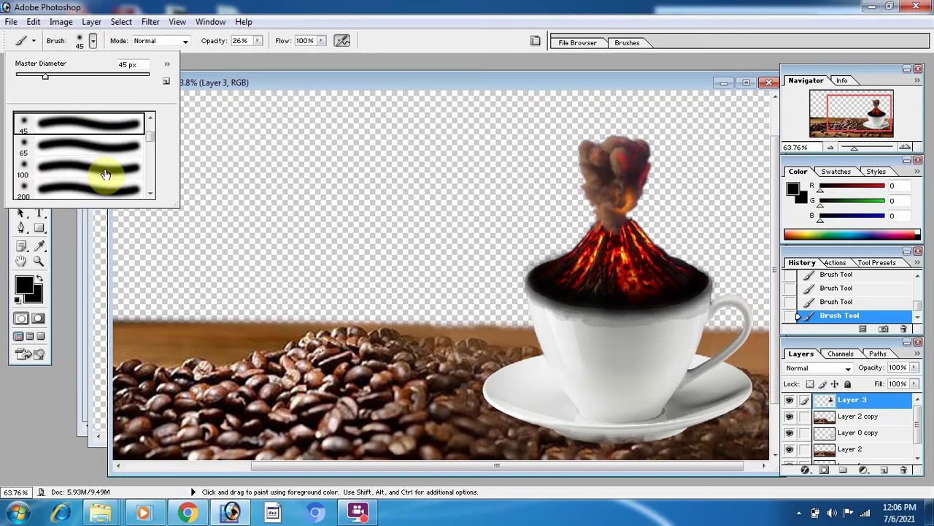
{"action": "scroll", "coordinate": [107, 173], "scroll_direction": "down", "scroll_amount": 3}
{"action": "left_click", "coordinate": [109, 175]}
{"action": "left_click_drag", "start_coordinate": [624, 337], "coordinate": [627, 359]}
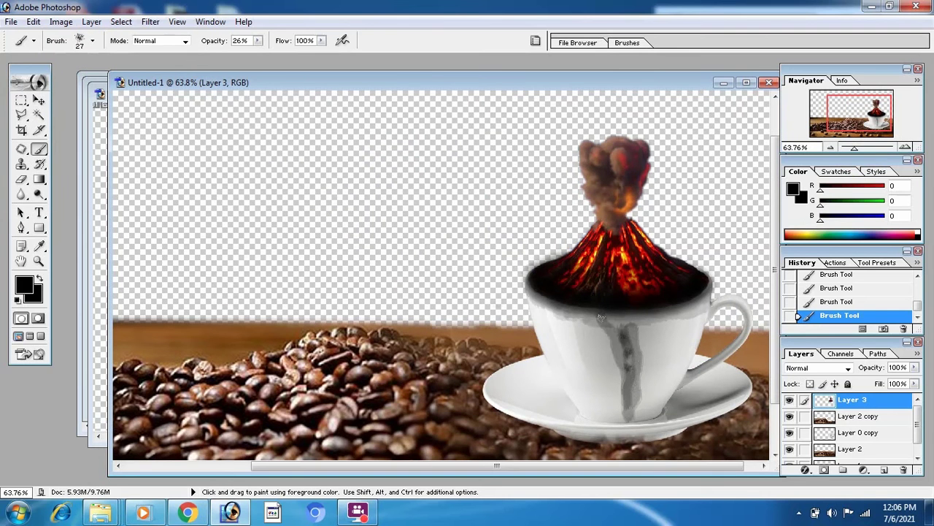
{"action": "key", "text": "e"}
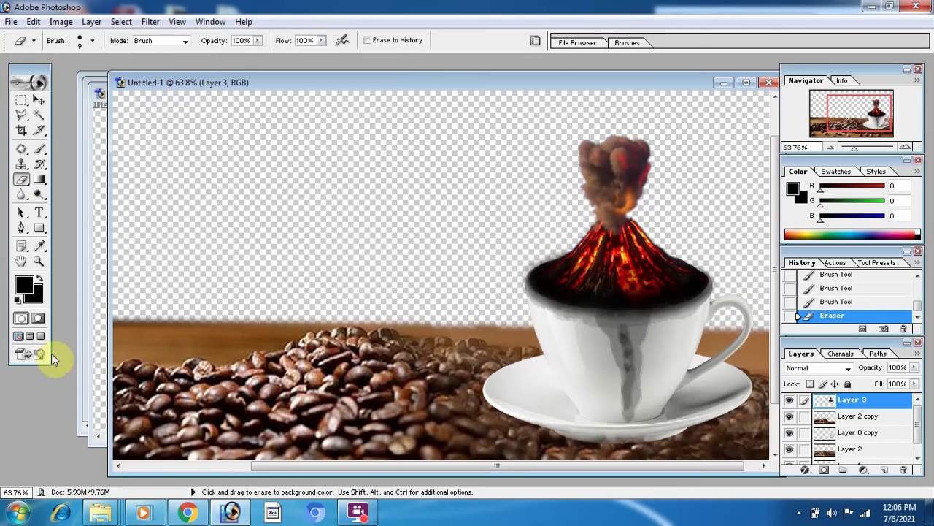
Step: Save the composite as a layered Photoshop file named Volcano
{"action": "key", "text": "ctrl+s"}
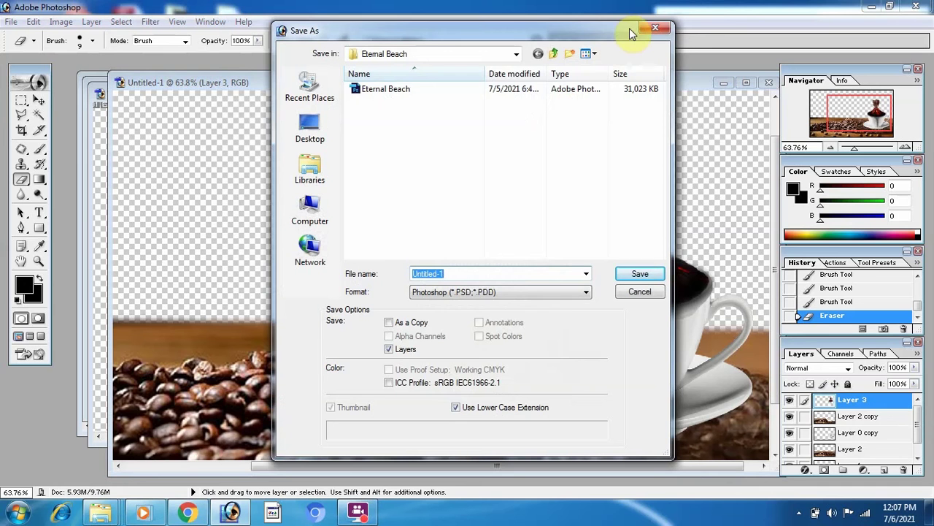
{"action": "type", "text": "Volcano"}
{"action": "key", "text": "Return"}
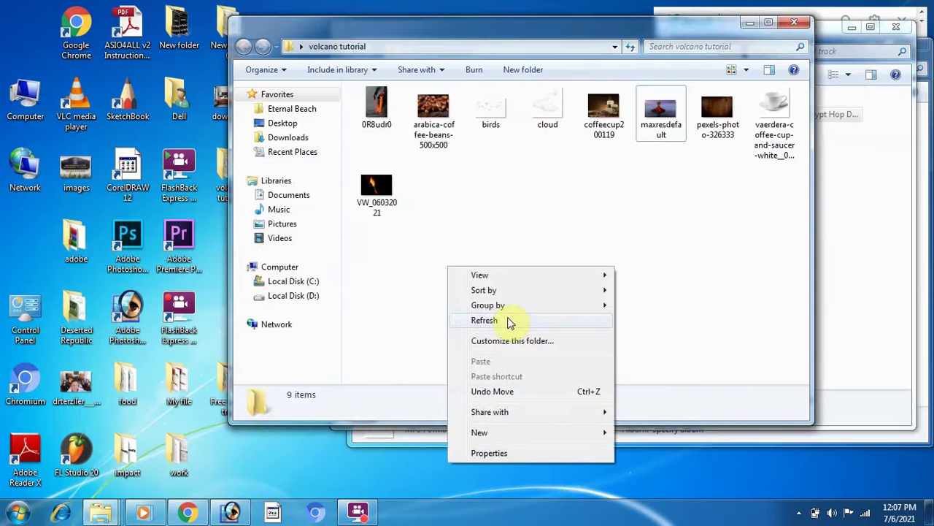
Step: Preview the VW_06032021 lava picture in the volcano tutorial folder and open it in Photoshop
{"action": "left_click", "coordinate": [507, 323]}
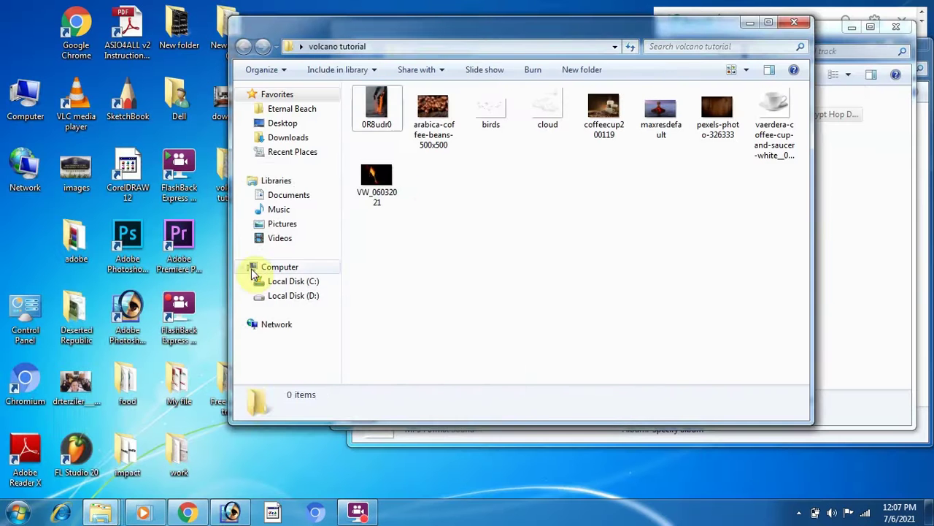
{"action": "double_click", "coordinate": [378, 187]}
{"action": "left_click", "coordinate": [919, 7]}
{"action": "left_click_drag", "start_coordinate": [372, 179], "coordinate": [250, 448]}
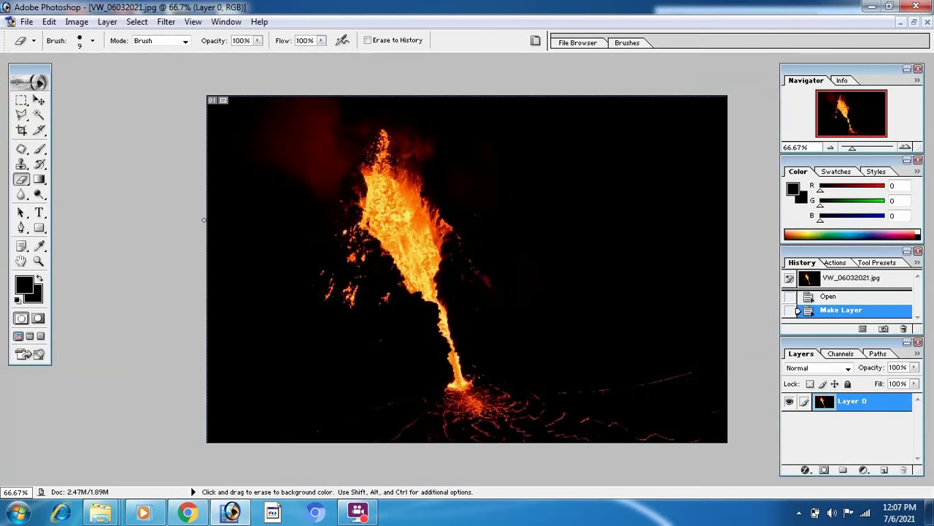
Step: Outline the lava fountain from its tip to its foot with the Polygonal Lasso at 2 px feather
{"action": "key", "text": "l"}
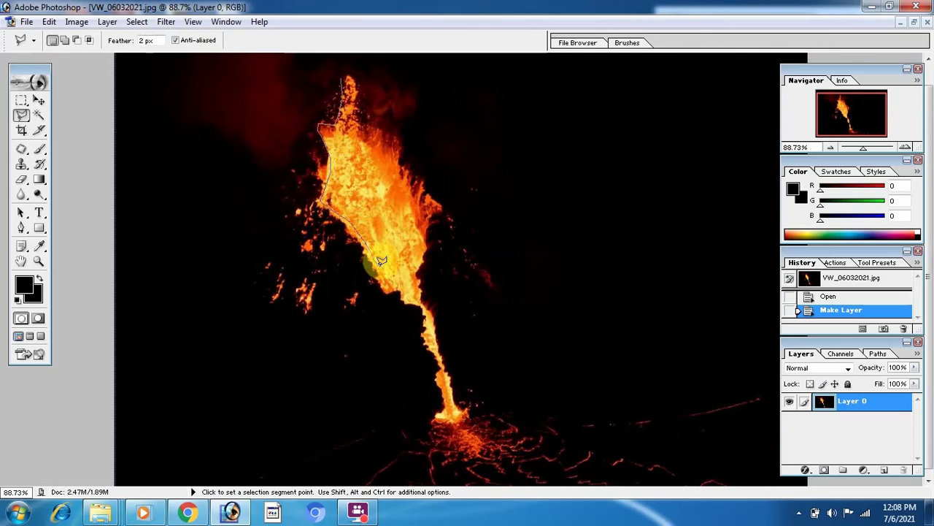
{"action": "mouse_move", "coordinate": [437, 383]}
{"action": "left_mouse_down"}
{"action": "mouse_move", "coordinate": [460, 379]}
{"action": "mouse_move", "coordinate": [426, 255]}
{"action": "mouse_move", "coordinate": [439, 208]}
{"action": "mouse_move", "coordinate": [348, 71]}
{"action": "left_mouse_up"}
{"action": "left_click", "coordinate": [347, 71]}
Step: Invert the lasso selection and clear the black background around the lava fountain
{"action": "key", "text": "Delete"}
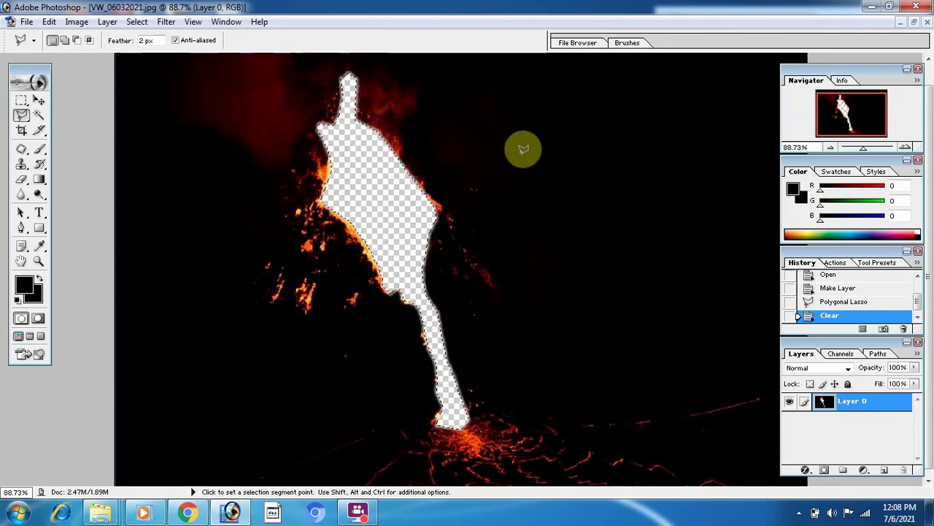
{"action": "left_click", "coordinate": [836, 301]}
{"action": "right_click", "coordinate": [401, 227]}
{"action": "left_click", "coordinate": [423, 245]}
{"action": "key", "text": "Delete"}
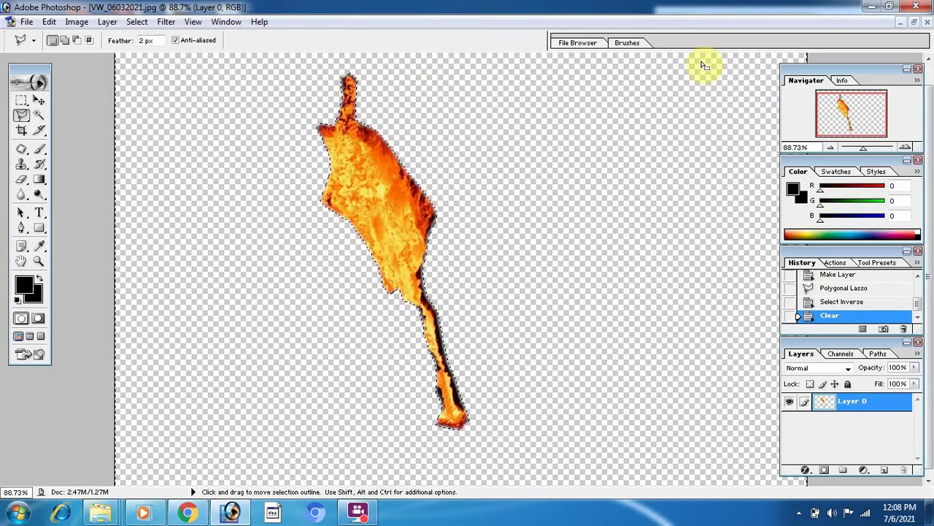
Step: Copy the cut-out lava fountain into Volcano.psd and place it over the front of the cup
{"action": "left_click", "coordinate": [914, 22]}
{"action": "left_click", "coordinate": [39, 100]}
{"action": "left_click_drag", "start_coordinate": [343, 241], "coordinate": [648, 284]}
Step: Rotate, shrink and distort the lava with Free Transform so it runs from the cup's rim down to the saucer
{"action": "key", "text": "ctrl+t"}
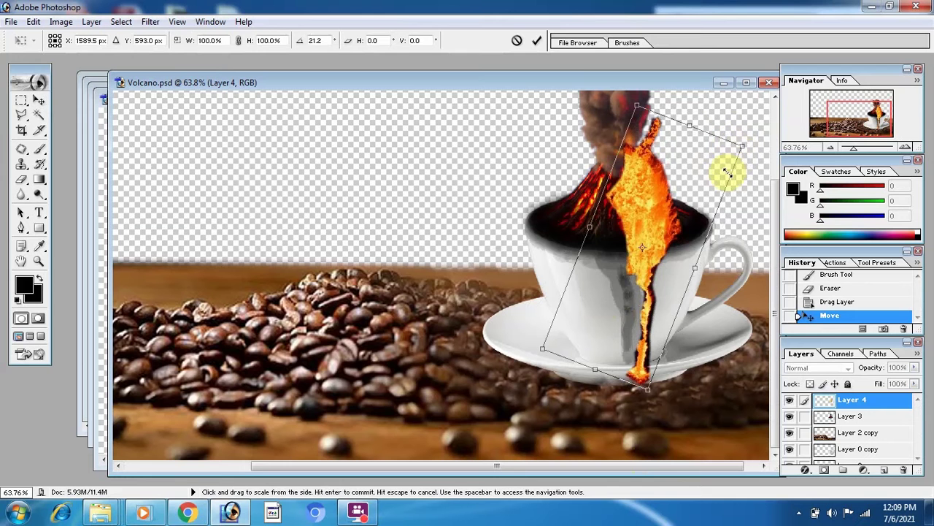
{"action": "left_click_drag", "start_coordinate": [740, 144], "coordinate": [664, 232]}
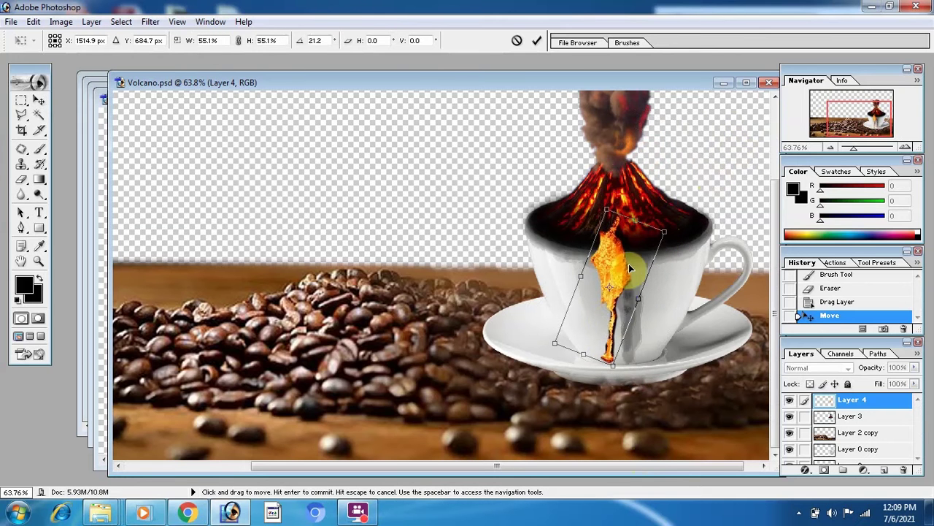
{"action": "mouse_move", "coordinate": [618, 365]}
{"action": "left_mouse_down"}
{"action": "mouse_move", "coordinate": [630, 329]}
{"action": "mouse_move", "coordinate": [618, 367]}
{"action": "mouse_move", "coordinate": [625, 365]}
{"action": "left_mouse_up"}
{"action": "left_click_drag", "start_coordinate": [614, 264], "coordinate": [617, 270]}
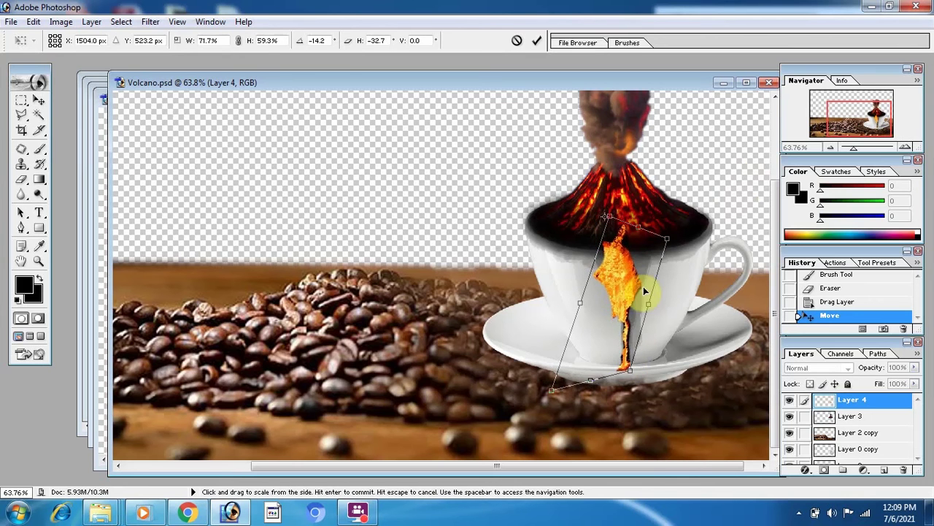
{"action": "left_click_drag", "start_coordinate": [620, 303], "coordinate": [617, 300]}
{"action": "mouse_move", "coordinate": [588, 379]}
{"action": "left_mouse_down"}
{"action": "mouse_move", "coordinate": [586, 352]}
{"action": "mouse_move", "coordinate": [628, 352]}
{"action": "mouse_move", "coordinate": [591, 373]}
{"action": "left_mouse_up"}
{"action": "left_click_drag", "start_coordinate": [625, 366], "coordinate": [628, 358]}
{"action": "left_click_drag", "start_coordinate": [616, 267], "coordinate": [616, 270]}
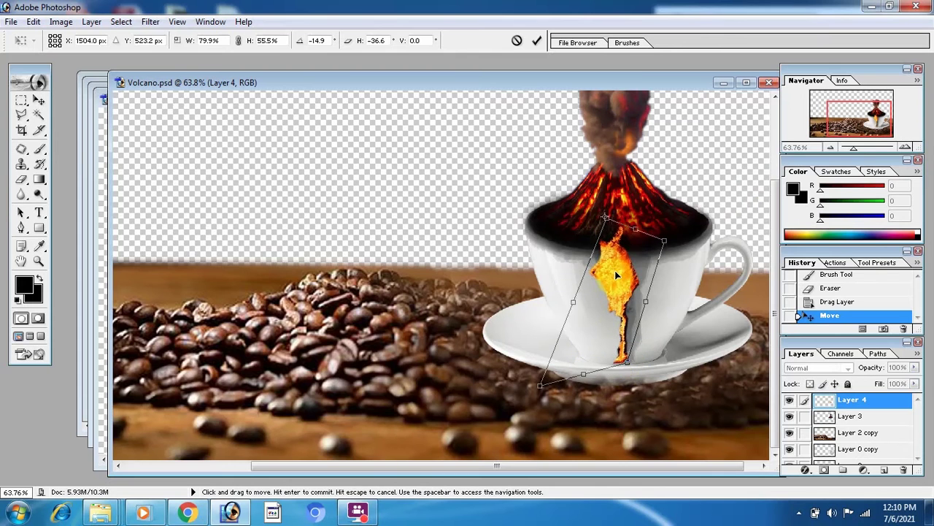
{"action": "left_click", "coordinate": [537, 41]}
Step: Duplicate Layer 4 and flip the lava copy horizontally
{"action": "left_click_drag", "start_coordinate": [853, 148], "coordinate": [843, 151]}
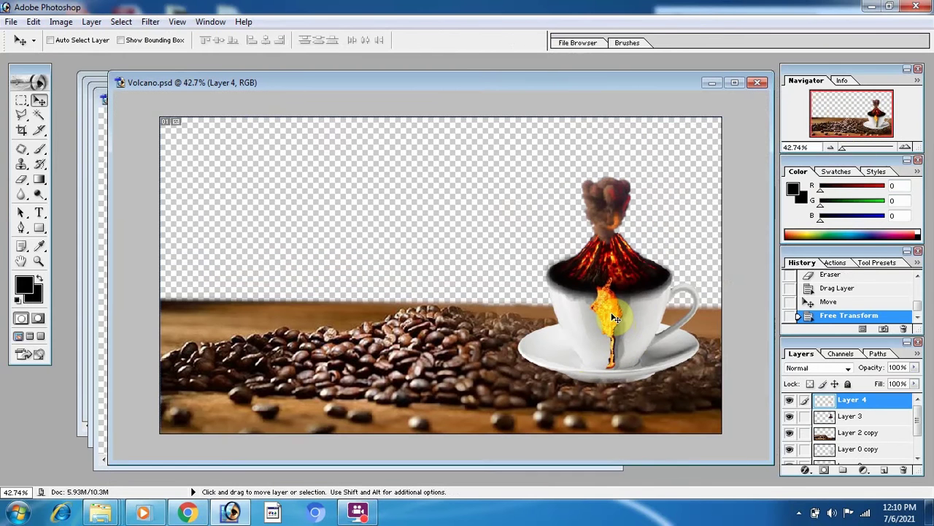
{"action": "key", "text": "ctrl+j"}
{"action": "left_click", "coordinate": [34, 22]}
{"action": "mouse_move", "coordinate": [125, 287]}
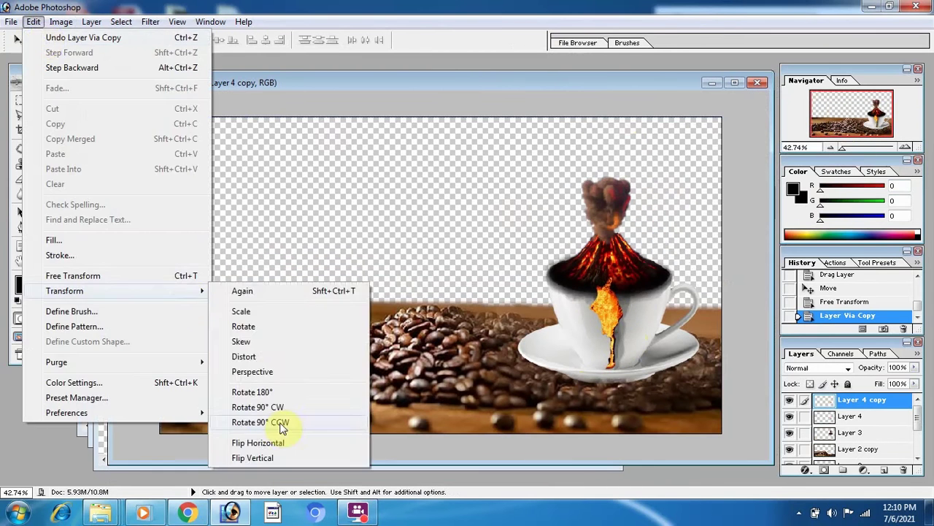
{"action": "left_click", "coordinate": [263, 440]}
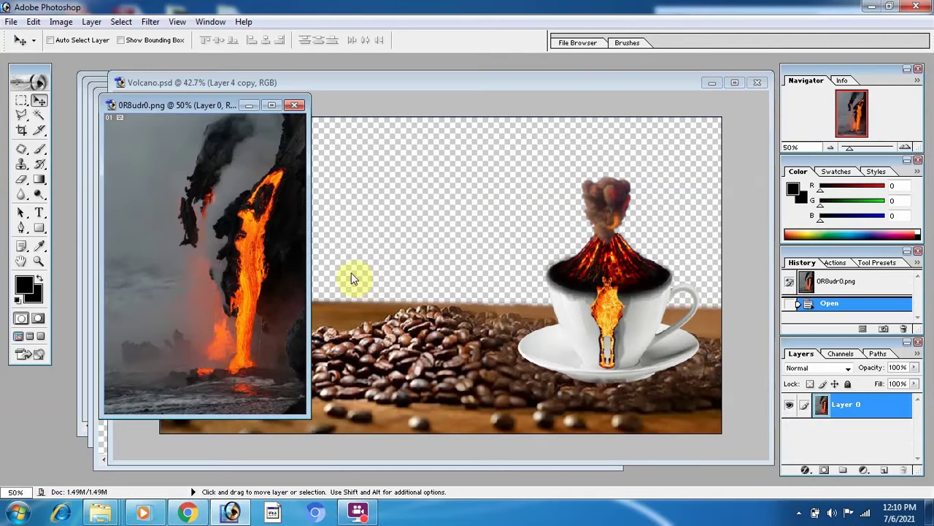
Step: Outline the bright lava stream in 0R8udr0.png with the Polygonal Lasso at 2 px feather
{"action": "left_click", "coordinate": [21, 117]}
{"action": "key", "text": "ctrl+0"}
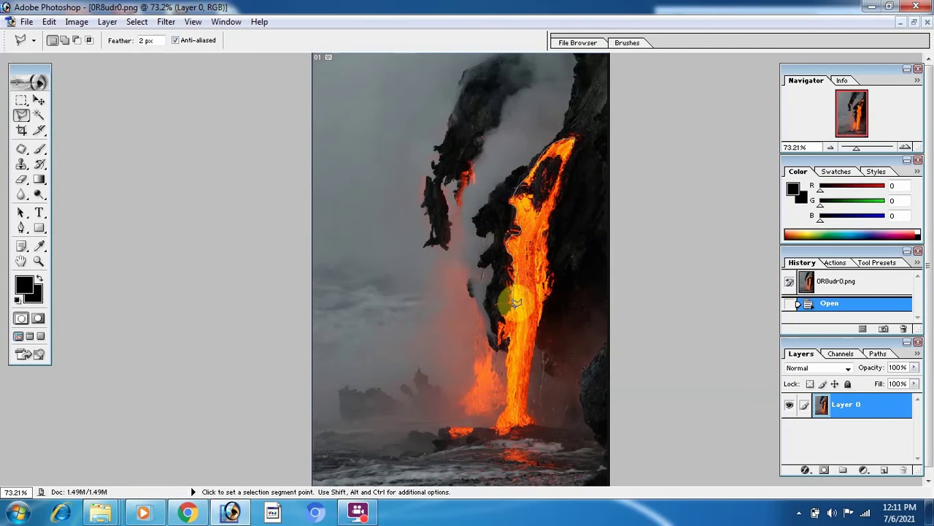
{"action": "left_click", "coordinate": [508, 400]}
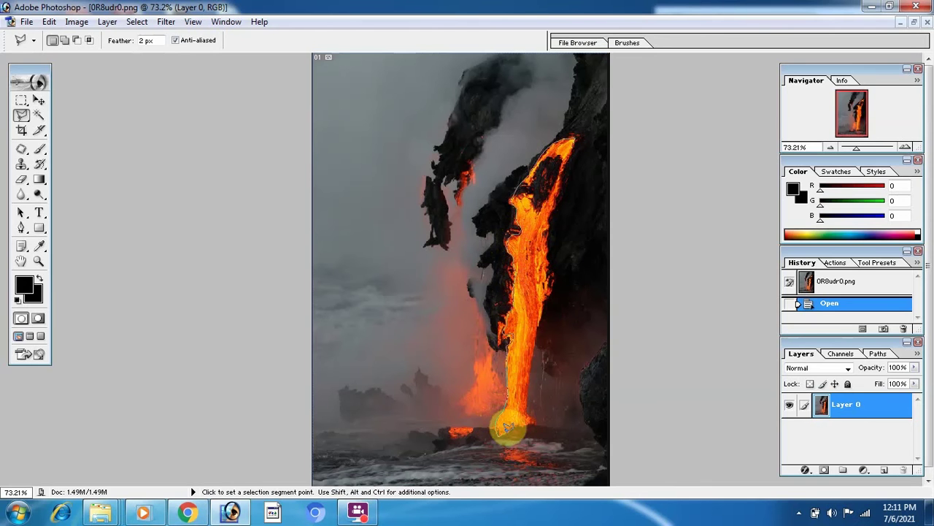
{"action": "left_click", "coordinate": [528, 381]}
{"action": "left_click", "coordinate": [543, 319]}
{"action": "left_click", "coordinate": [552, 280]}
{"action": "left_click", "coordinate": [547, 235]}
{"action": "left_click", "coordinate": [553, 208]}
{"action": "left_click", "coordinate": [563, 178]}
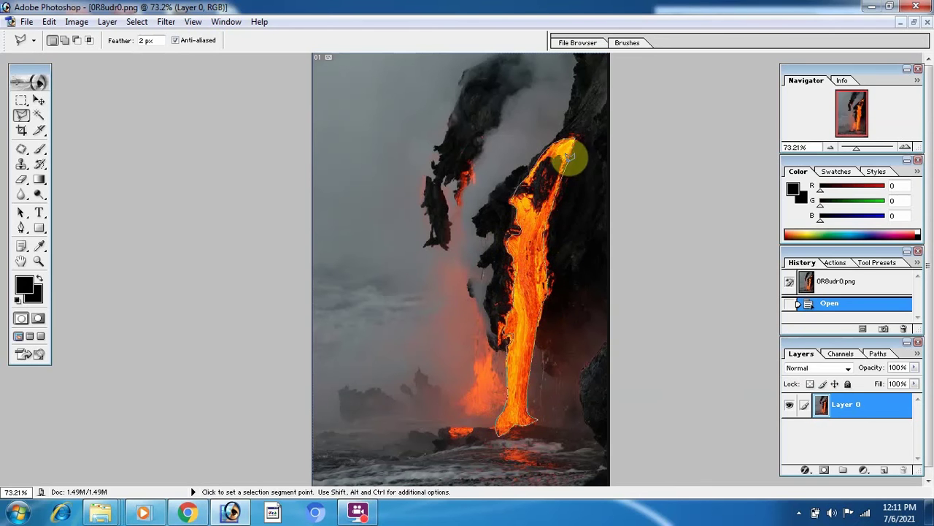
{"action": "left_click", "coordinate": [575, 139]}
Step: Invert the selection, clear everything around the lava stream and deselect
{"action": "right_click", "coordinate": [532, 234]}
{"action": "left_click", "coordinate": [570, 242]}
{"action": "left_click", "coordinate": [847, 302]}
{"action": "key", "text": "ctrl+shift+i"}
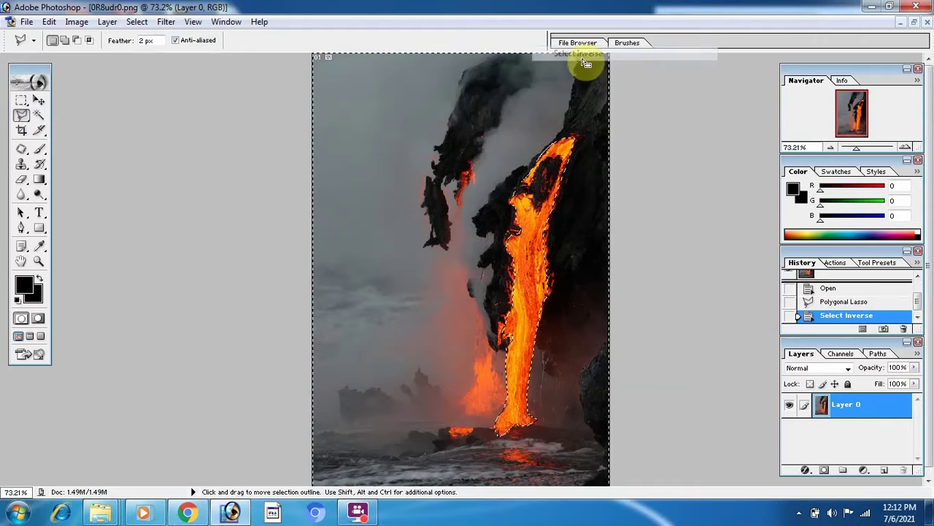
{"action": "key", "text": "Delete"}
{"action": "key", "text": "ctrl+d"}
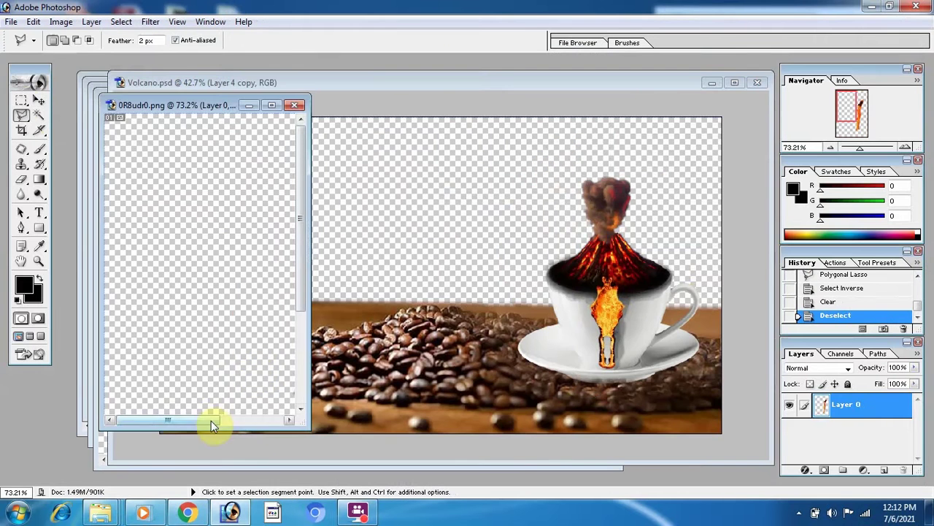
Step: Copy the cut-out lava stream into Volcano.psd and scale it down to the cup's height
{"action": "left_click_drag", "start_coordinate": [211, 421], "coordinate": [278, 421]}
{"action": "key", "text": "v"}
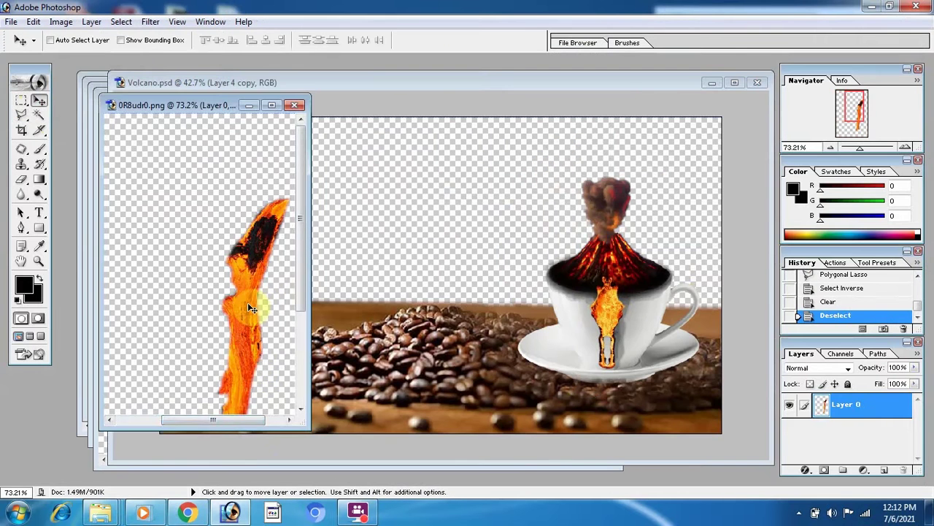
{"action": "left_click_drag", "start_coordinate": [248, 303], "coordinate": [593, 309]}
{"action": "key", "text": "ctrl+t"}
{"action": "left_click_drag", "start_coordinate": [623, 428], "coordinate": [600, 348]}
{"action": "left_click_drag", "start_coordinate": [581, 325], "coordinate": [673, 300]}
{"action": "left_click", "coordinate": [538, 42]}
Step: Delete the Layer 4 copy layer and move Layer 4's lava aside towards the cup's handle
{"action": "right_click", "coordinate": [861, 417]}
{"action": "left_click", "coordinate": [791, 301]}
{"action": "left_click", "coordinate": [439, 211]}
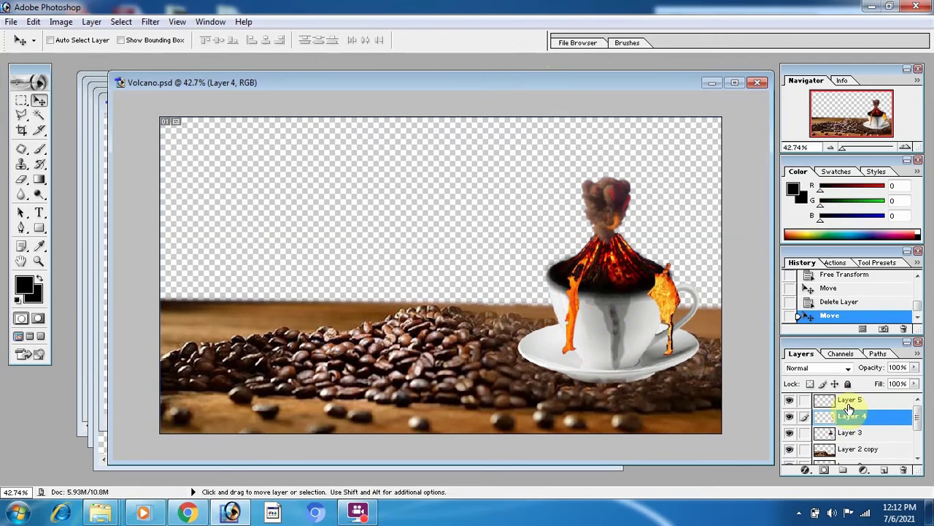
Step: Move Layer 5's lava stream to the middle of the cup and rotate and distort it to follow the cup's front
{"action": "left_click", "coordinate": [850, 402]}
{"action": "left_click_drag", "start_coordinate": [574, 301], "coordinate": [602, 303]}
{"action": "key", "text": "ctrl+t"}
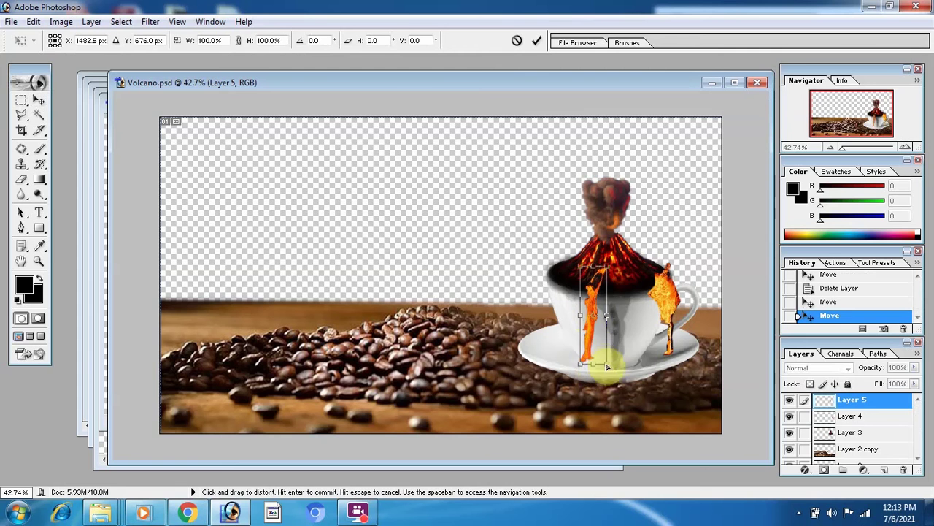
{"action": "left_click_drag", "start_coordinate": [607, 365], "coordinate": [630, 346]}
{"action": "left_click_drag", "start_coordinate": [606, 356], "coordinate": [615, 361]}
{"action": "left_click_drag", "start_coordinate": [607, 266], "coordinate": [586, 335]}
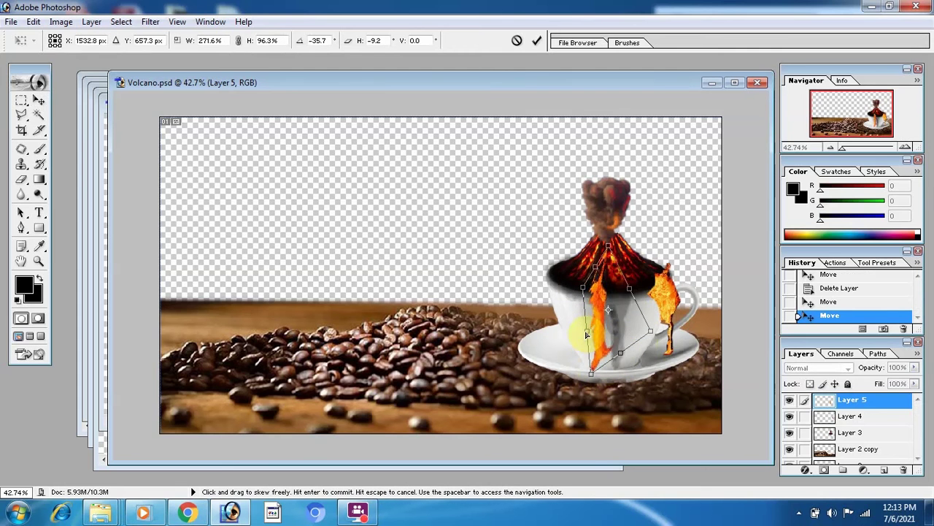
{"action": "left_click", "coordinate": [538, 40]}
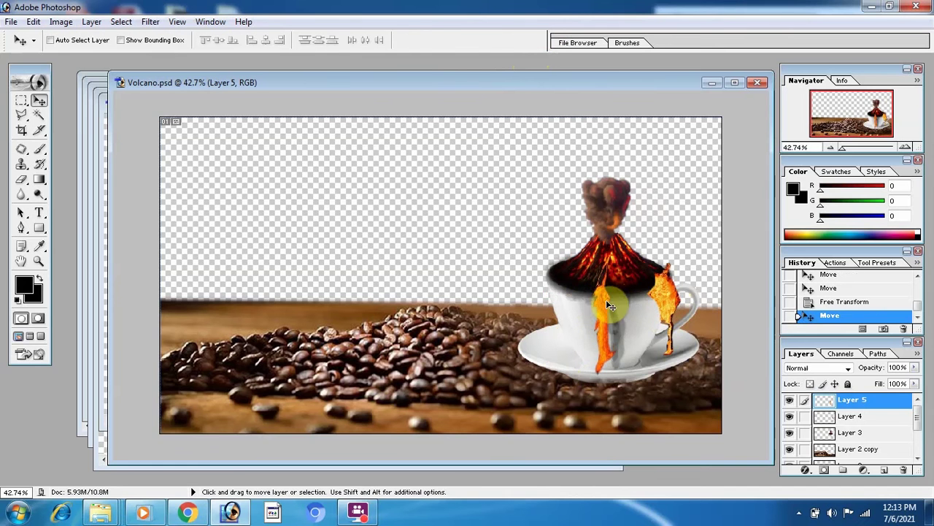
Step: Shorten Layer 5's stream with Free Transform so it ends on the saucer, and move Layer 4's lava back beside it
{"action": "key", "text": "ctrl+t"}
{"action": "left_click_drag", "start_coordinate": [606, 376], "coordinate": [606, 363]}
{"action": "left_click", "coordinate": [538, 40]}
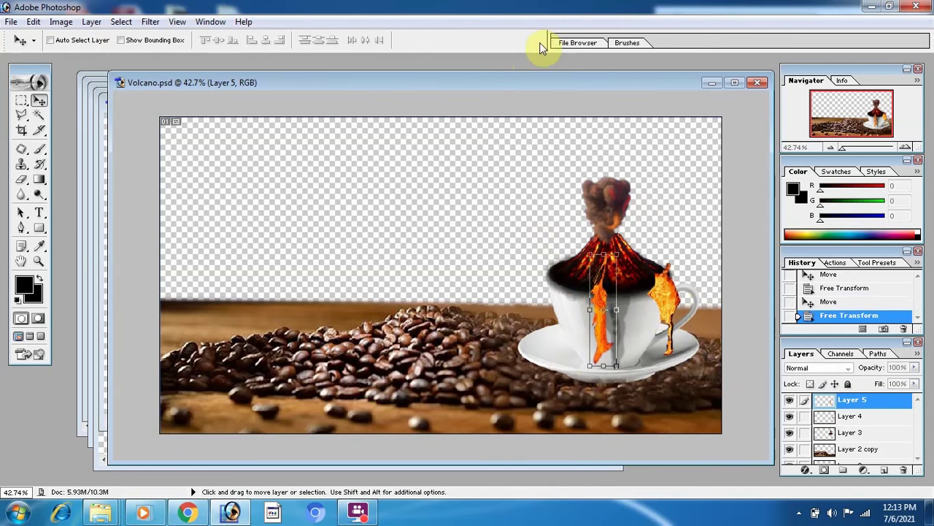
{"action": "left_click_drag", "start_coordinate": [666, 293], "coordinate": [605, 298]}
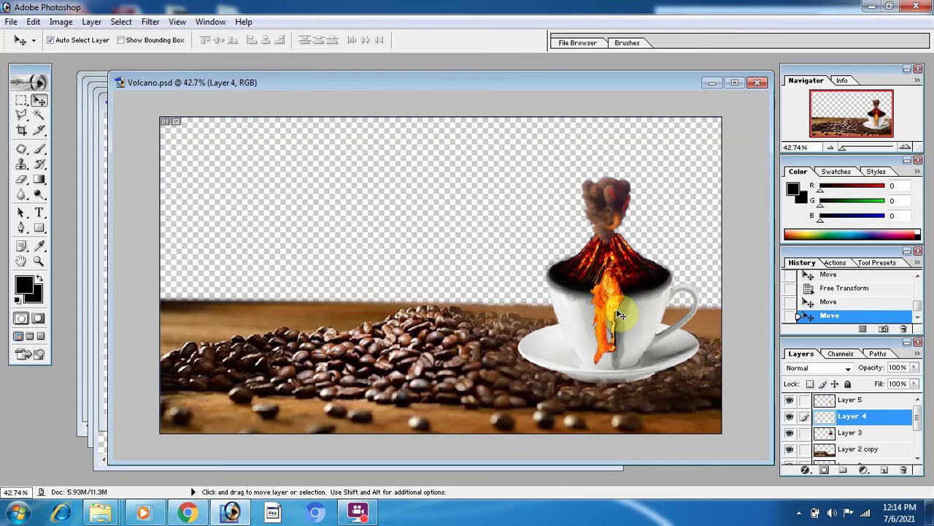
Step: Duplicate Layer 4's lava and shrink the copy onto the volcano's slope above the lava stream
{"action": "scroll", "coordinate": [604, 272], "scroll_direction": "up", "scroll_amount": 2}
{"action": "left_click_drag", "start_coordinate": [668, 301], "coordinate": [626, 287], "text": "alt"}
{"action": "key", "text": "ctrl+t"}
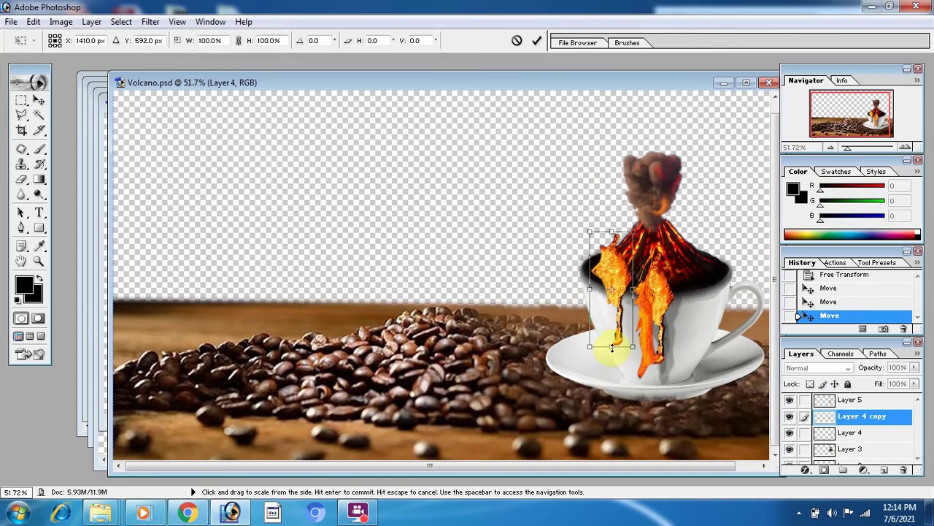
{"action": "left_click_drag", "start_coordinate": [607, 344], "coordinate": [641, 268]}
{"action": "left_click_drag", "start_coordinate": [634, 275], "coordinate": [649, 284]}
{"action": "key", "text": "Return"}
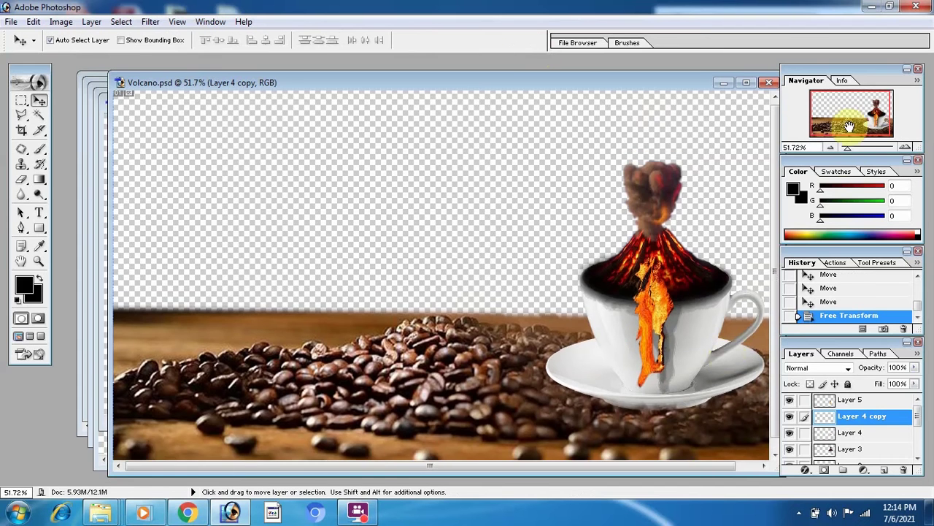
Step: Erase the dark streak beside the lava on the cup's front from Layer 3 with a 37 px eraser
{"action": "left_click_drag", "start_coordinate": [847, 147], "coordinate": [843, 157]}
{"action": "left_click", "coordinate": [658, 319]}
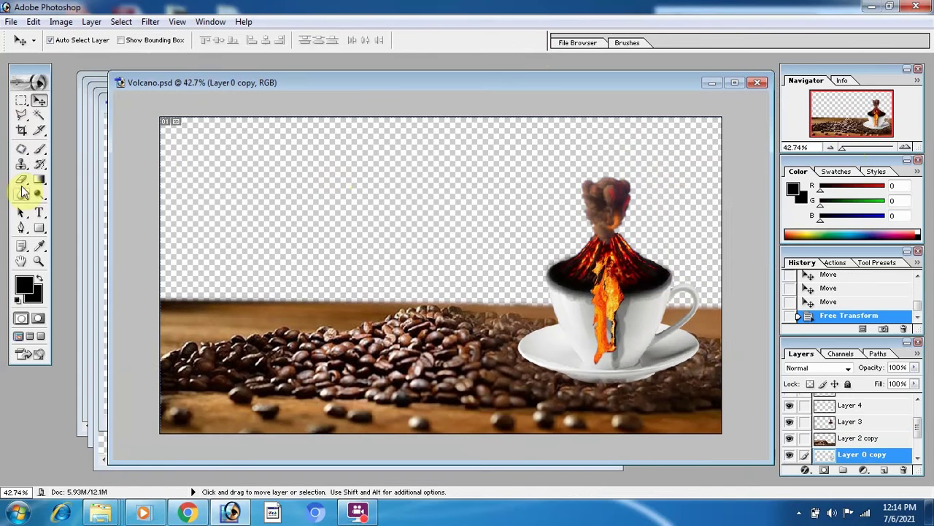
{"action": "left_click", "coordinate": [21, 182]}
{"action": "key", "text": "ctrl+z"}
{"action": "scroll", "coordinate": [819, 427], "scroll_direction": "up", "scroll_amount": 2}
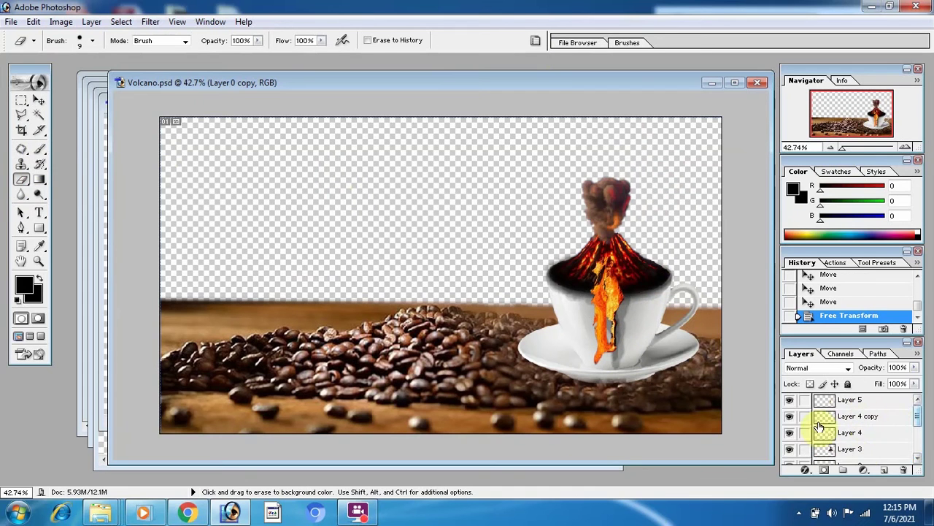
{"action": "left_click", "coordinate": [846, 451]}
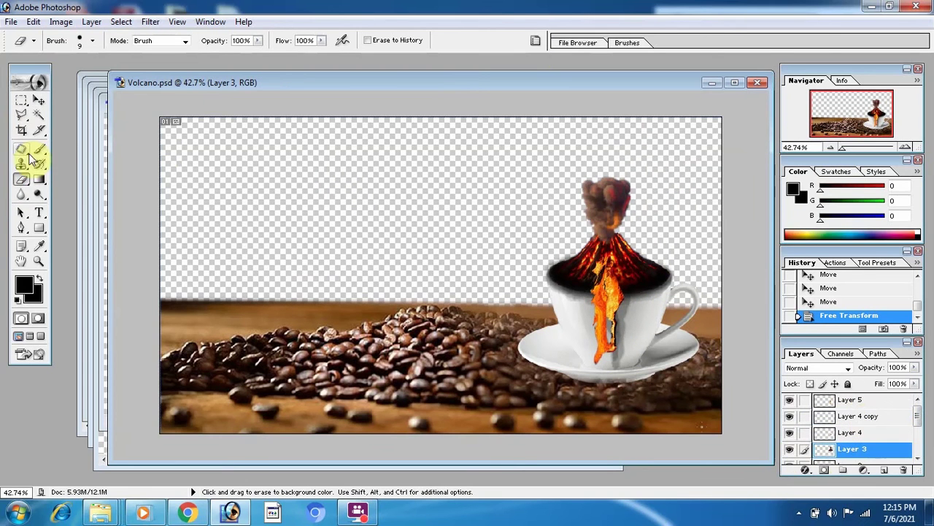
{"action": "left_click", "coordinate": [92, 40]}
{"action": "left_click_drag", "start_coordinate": [21, 79], "coordinate": [36, 78]}
{"action": "left_click", "coordinate": [618, 366]}
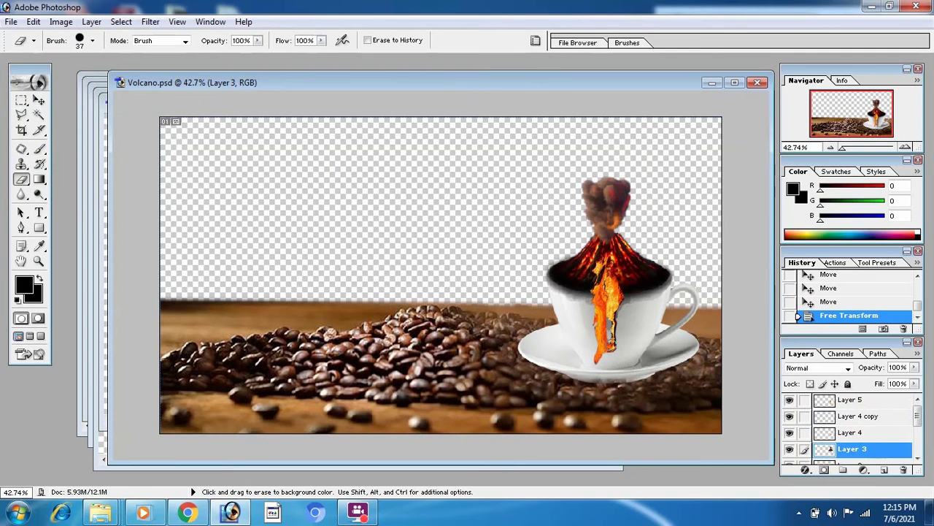
{"action": "key", "text": "b"}
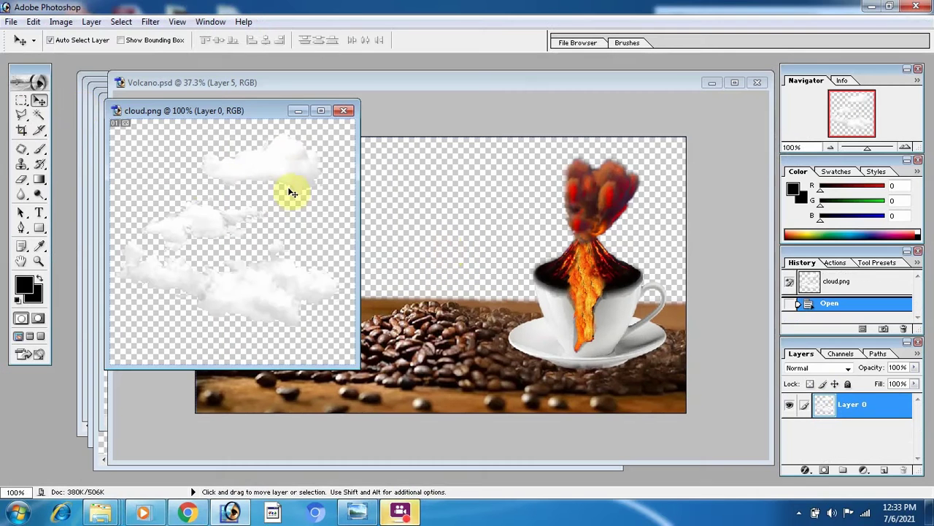
Step: Outline the uppermost cloud in cloud.png with the Polygonal Lasso and copy it into Volcano.psd beside the smoke
{"action": "key", "text": "l"}
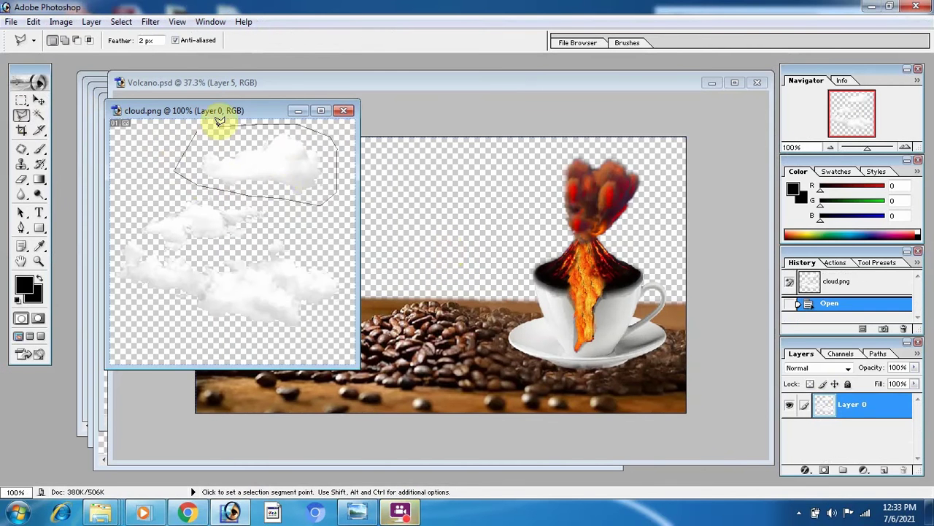
{"action": "left_click", "coordinate": [219, 121]}
{"action": "right_click", "coordinate": [265, 163]}
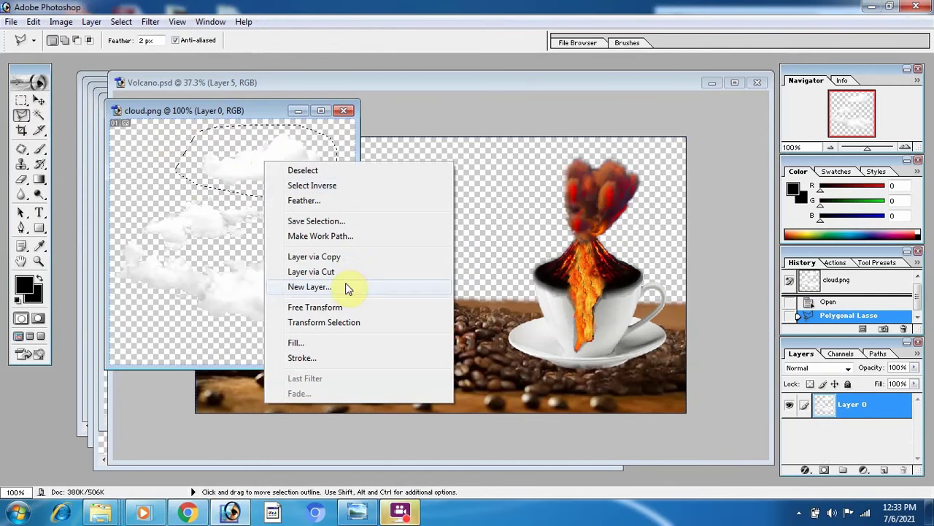
{"action": "left_click", "coordinate": [39, 100]}
{"action": "left_click_drag", "start_coordinate": [274, 160], "coordinate": [474, 184]}
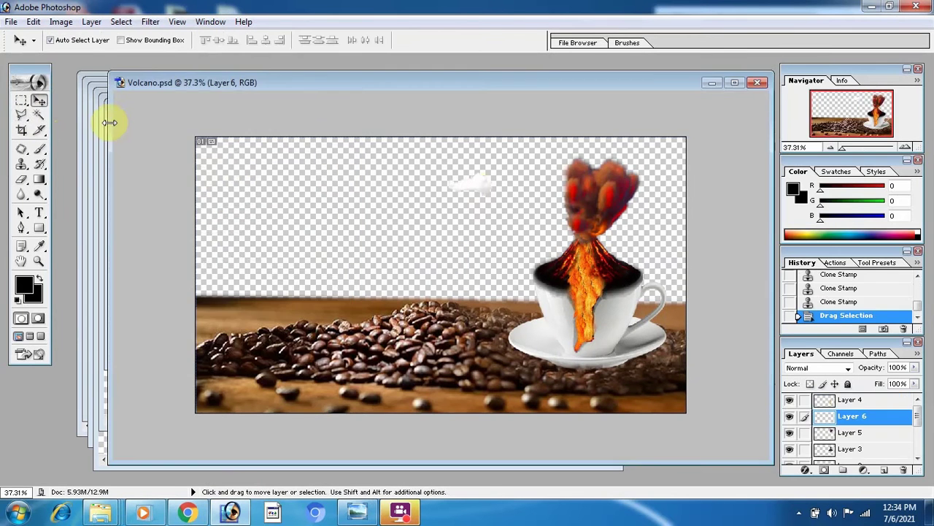
Step: Lasso the middle cloud in cloud.png, copy it into Volcano.psd, and close 0R8udr0.png without saving
{"action": "left_click", "coordinate": [107, 123]}
{"action": "left_click_drag", "start_coordinate": [287, 167], "coordinate": [290, 160]}
{"action": "key", "text": "l"}
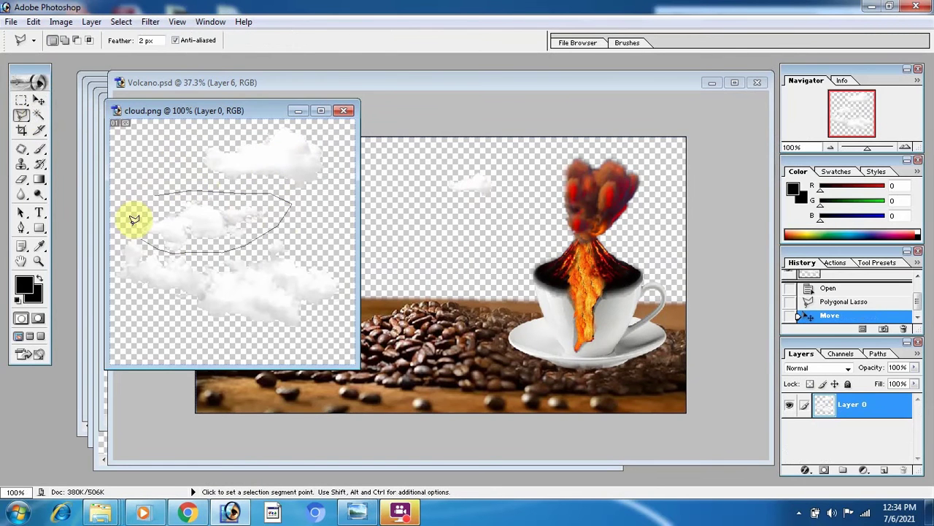
{"action": "left_click", "coordinate": [134, 219]}
{"action": "key", "text": "v"}
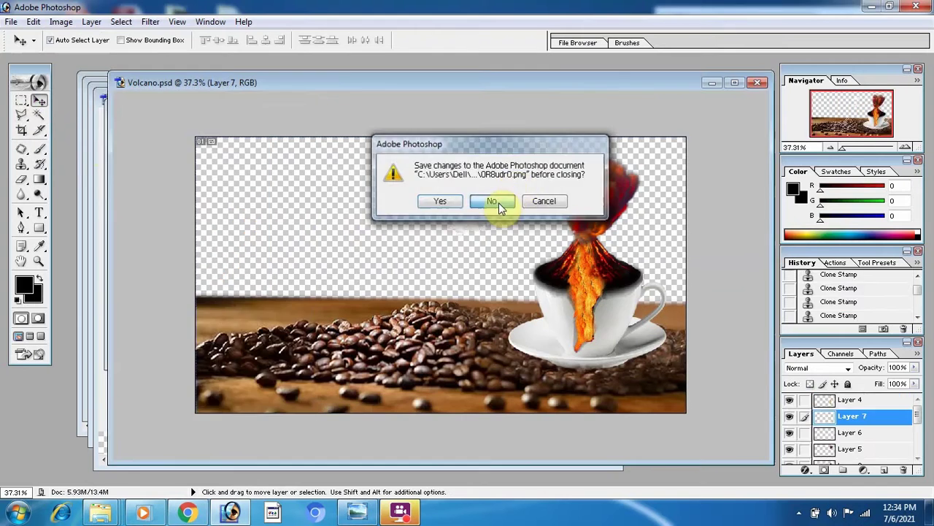
{"action": "left_click", "coordinate": [493, 201]}
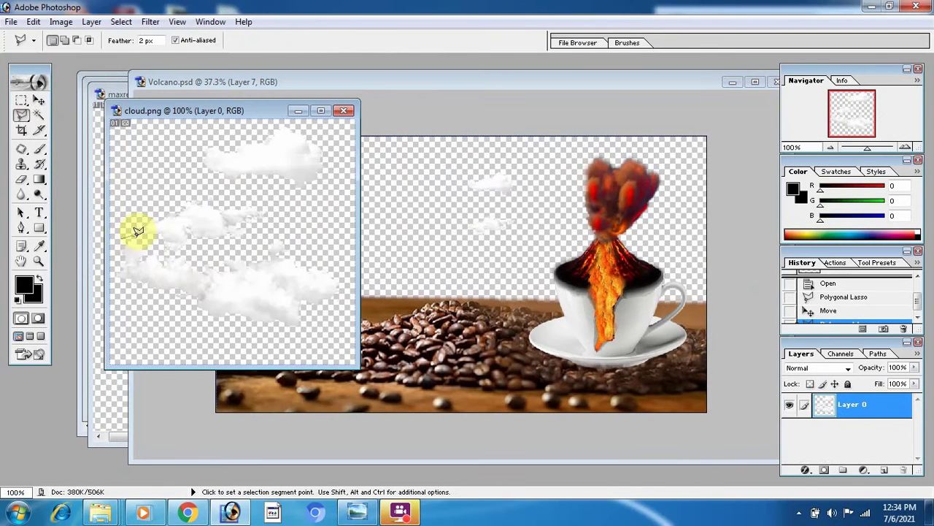
Step: Copy the large lower cloud from cloud.png into Volcano.psd and arrange the clouds around the base of the smoke
{"action": "left_click", "coordinate": [104, 254]}
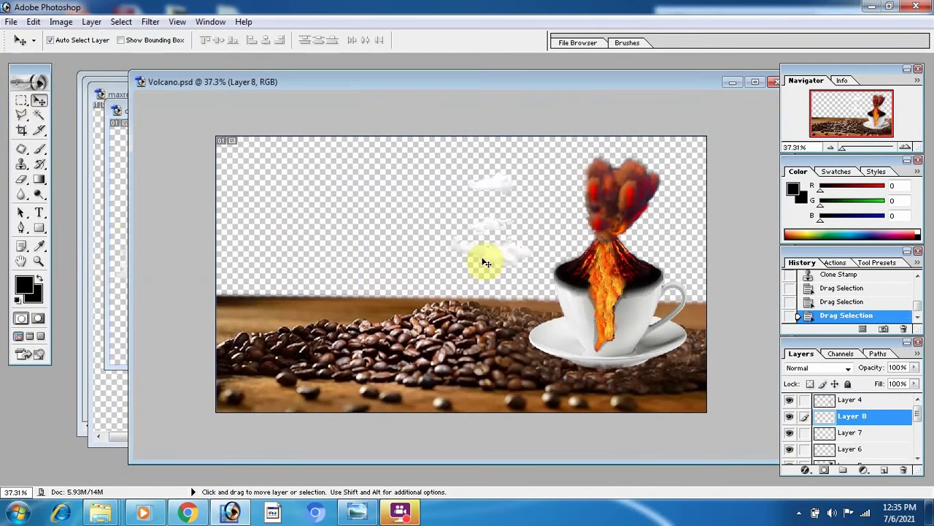
{"action": "mouse_move", "coordinate": [484, 259]}
{"action": "left_mouse_down"}
{"action": "mouse_move", "coordinate": [679, 207]}
{"action": "mouse_move", "coordinate": [693, 223]}
{"action": "left_mouse_up"}
{"action": "left_click_drag", "start_coordinate": [506, 190], "coordinate": [564, 232]}
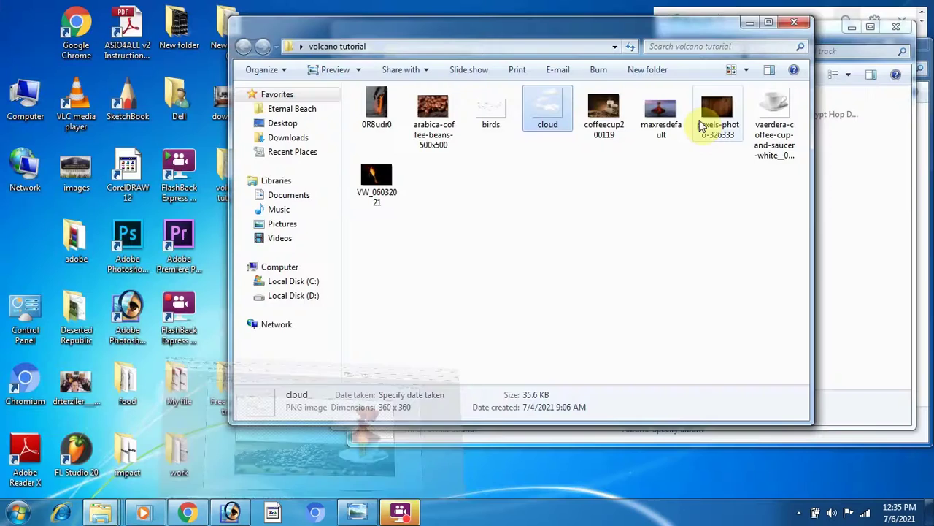
Step: Open pexels-photo-326333.jpeg, place it in Volcano.psd, and scale it to about 381% to span the canvas width
{"action": "left_click_drag", "start_coordinate": [778, 131], "coordinate": [344, 438]}
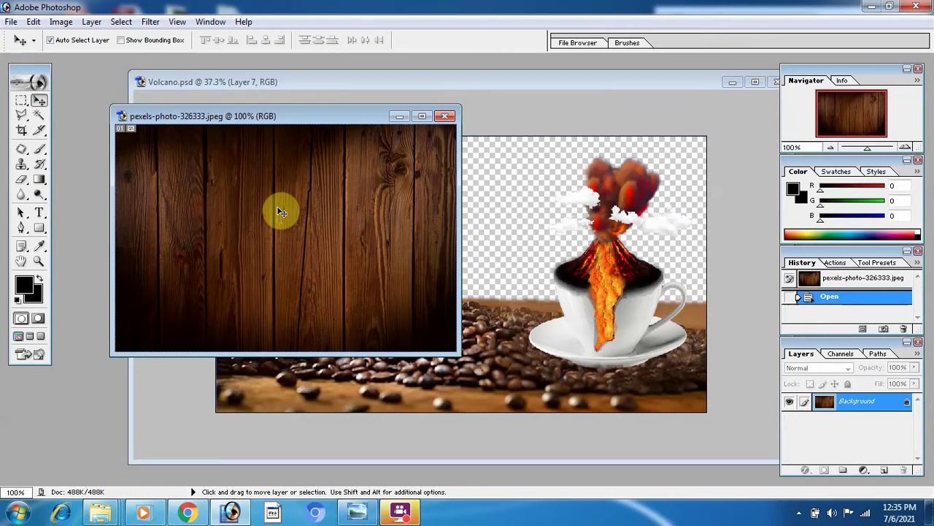
{"action": "left_click_drag", "start_coordinate": [279, 209], "coordinate": [504, 225]}
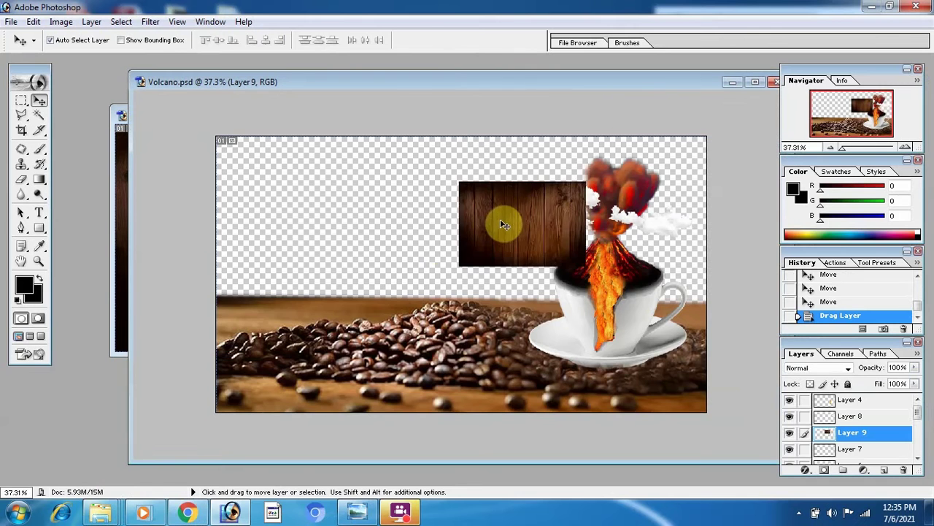
{"action": "key", "text": "ctrl+t"}
{"action": "left_click_drag", "start_coordinate": [587, 181], "coordinate": [666, 129]}
{"action": "left_click_drag", "start_coordinate": [460, 267], "coordinate": [178, 452]}
{"action": "left_click_drag", "start_coordinate": [346, 292], "coordinate": [385, 286]}
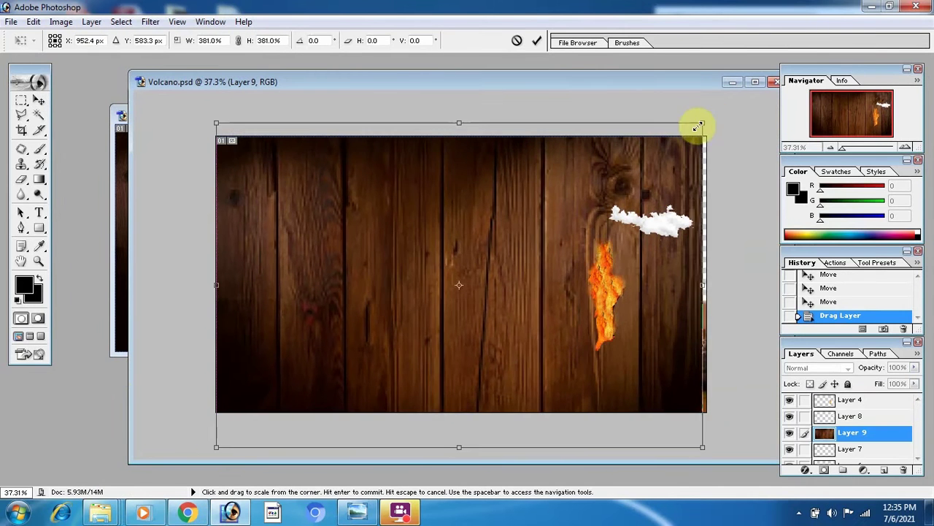
Step: Raise the wood image so it ends at the table's back edge, and move its layer below Layer 2
{"action": "left_click_drag", "start_coordinate": [532, 291], "coordinate": [515, 176]}
{"action": "key", "text": "Return"}
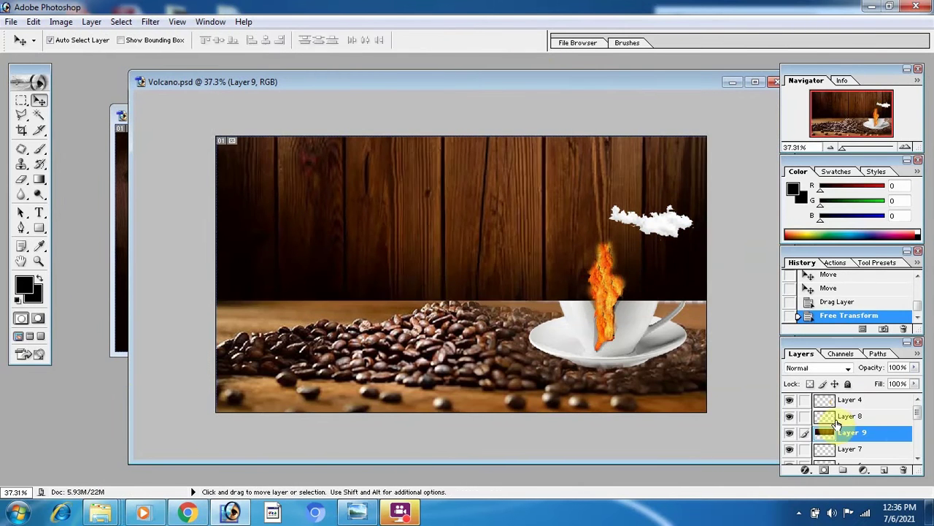
{"action": "left_click_drag", "start_coordinate": [837, 424], "coordinate": [874, 445]}
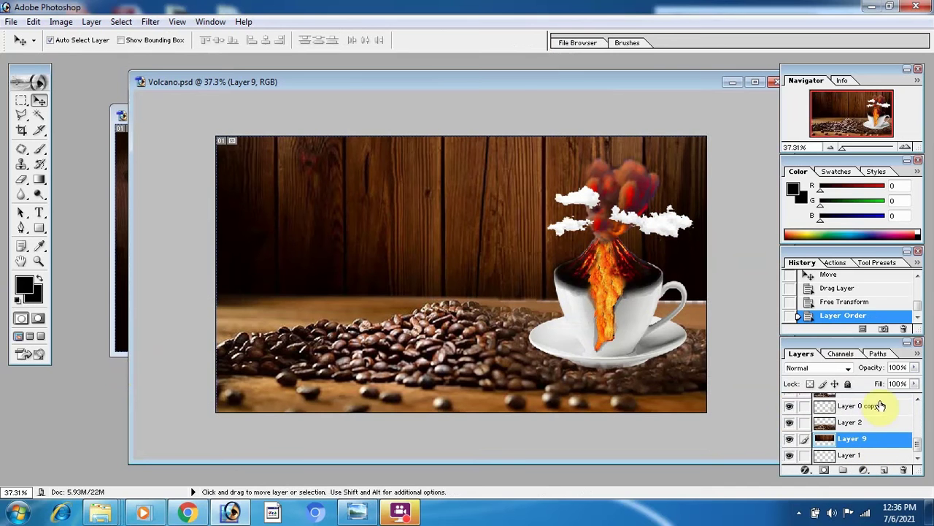
{"action": "left_click_drag", "start_coordinate": [366, 208], "coordinate": [366, 214]}
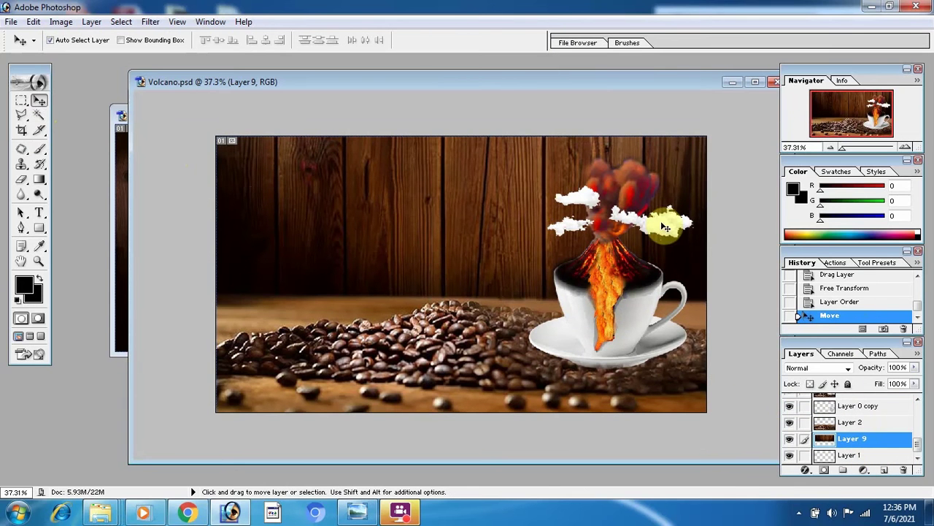
Step: Move the cloud near the cup's handle up over the smoke and desaturate it
{"action": "left_click_drag", "start_coordinate": [665, 228], "coordinate": [642, 182]}
{"action": "left_click", "coordinate": [34, 22]}
{"action": "mouse_move", "coordinate": [62, 22]}
{"action": "mouse_move", "coordinate": [109, 58]}
{"action": "left_click", "coordinate": [201, 184]}
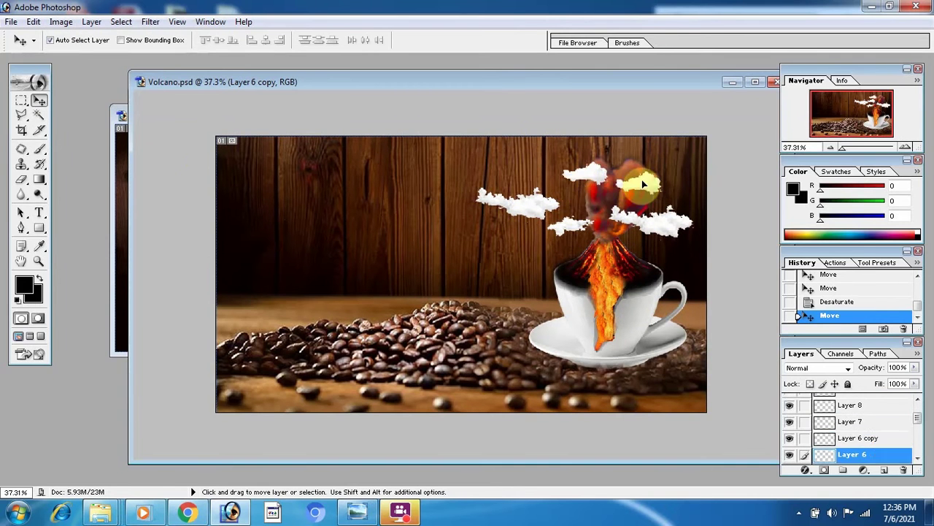
Step: Reposition the two small clouds closer together over the upper part of the smoke
{"action": "left_click_drag", "start_coordinate": [586, 173], "coordinate": [589, 196]}
{"action": "left_click_drag", "start_coordinate": [642, 184], "coordinate": [599, 174]}
{"action": "left_click", "coordinate": [33, 23]}
{"action": "mouse_move", "coordinate": [172, 293]}
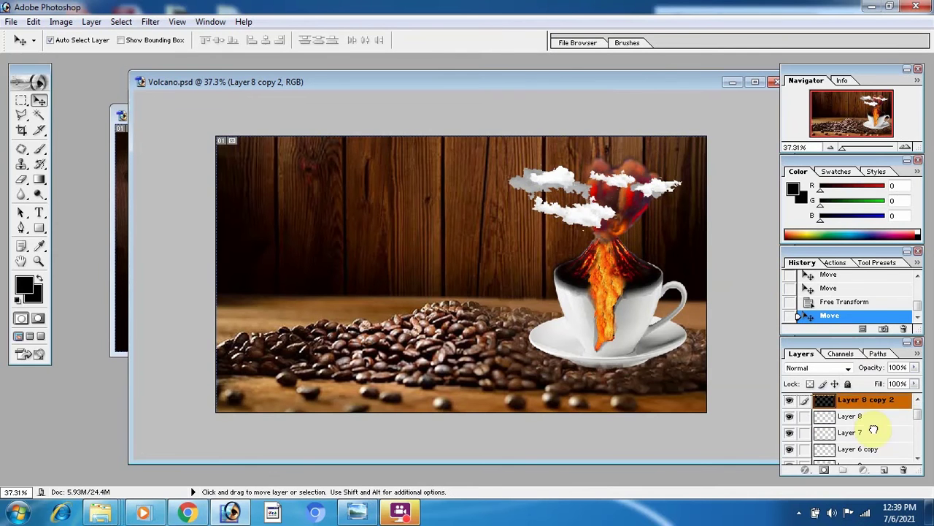
Step: Enlarge the Layer 8 copy 2 cloud over the smoke's top and move its layer below Layer 5
{"action": "key", "text": "ctrl+bracketleft"}
{"action": "key", "text": "ctrl+bracketleft"}
{"action": "key", "text": "ctrl+t"}
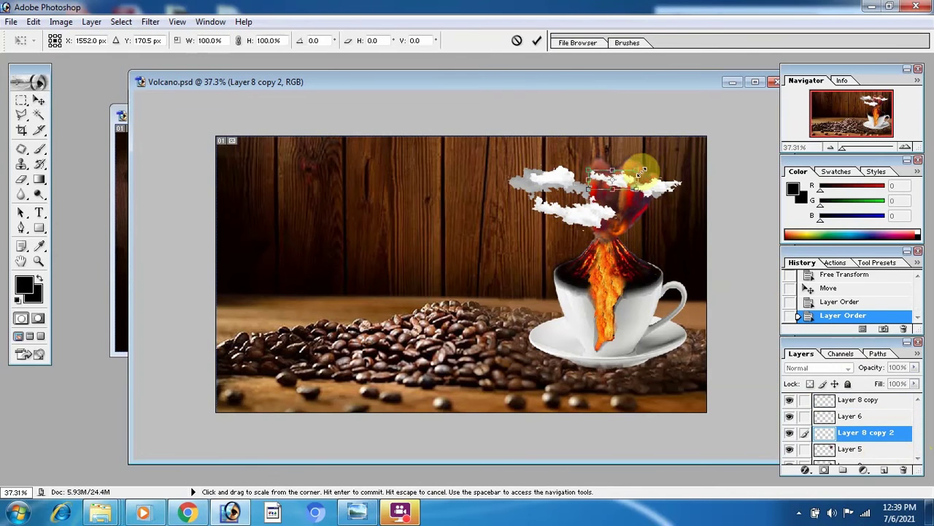
{"action": "left_click_drag", "start_coordinate": [641, 171], "coordinate": [654, 155]}
{"action": "key", "text": "Return"}
{"action": "left_click_drag", "start_coordinate": [867, 433], "coordinate": [870, 455]}
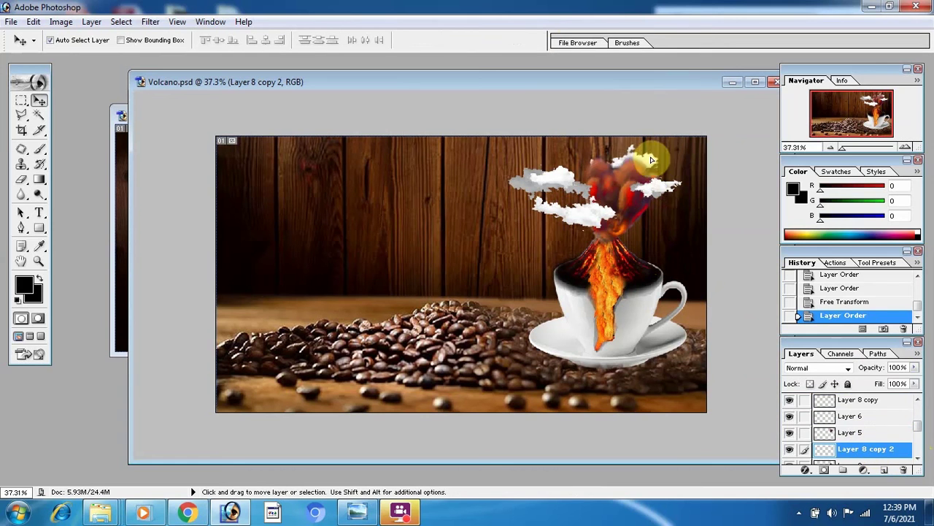
Step: Shift the Layer 8 copy 2 and Layer 7 clouds outward on the handle side, and raise the opposite upper clouds
{"action": "left_click_drag", "start_coordinate": [652, 162], "coordinate": [670, 161]}
{"action": "left_click_drag", "start_coordinate": [659, 184], "coordinate": [671, 197]}
{"action": "left_click", "coordinate": [650, 182]}
{"action": "left_click", "coordinate": [650, 213]}
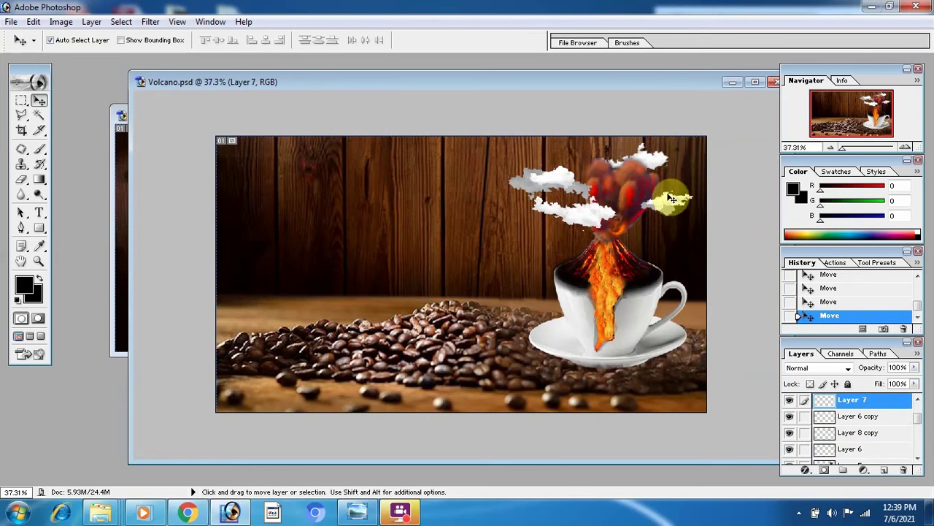
{"action": "left_click", "coordinate": [560, 187]}
{"action": "left_click_drag", "start_coordinate": [561, 188], "coordinate": [573, 213], "text": "alt"}
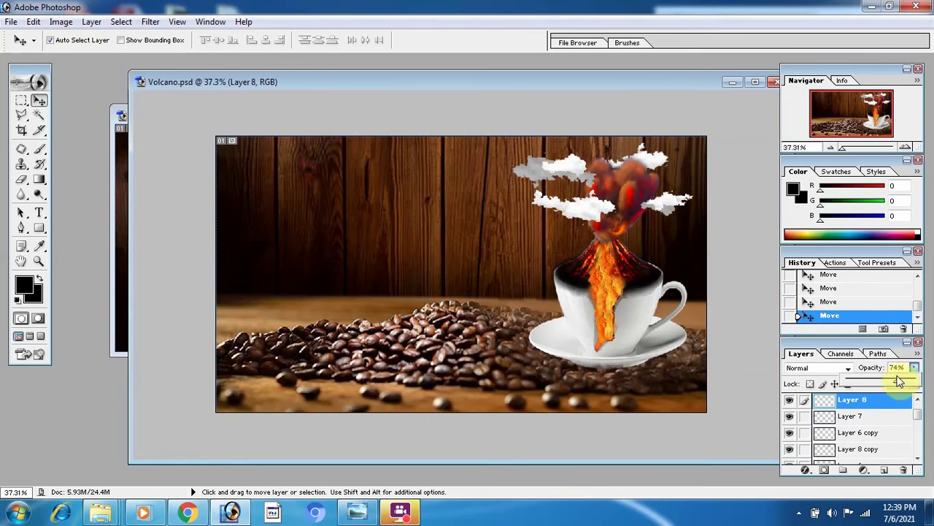
Step: Set Layer 8's opacity to 100%, and place a transformed duplicate of the Layer 6 cloud over the smoke's middle
{"action": "left_click_drag", "start_coordinate": [900, 381], "coordinate": [908, 385]}
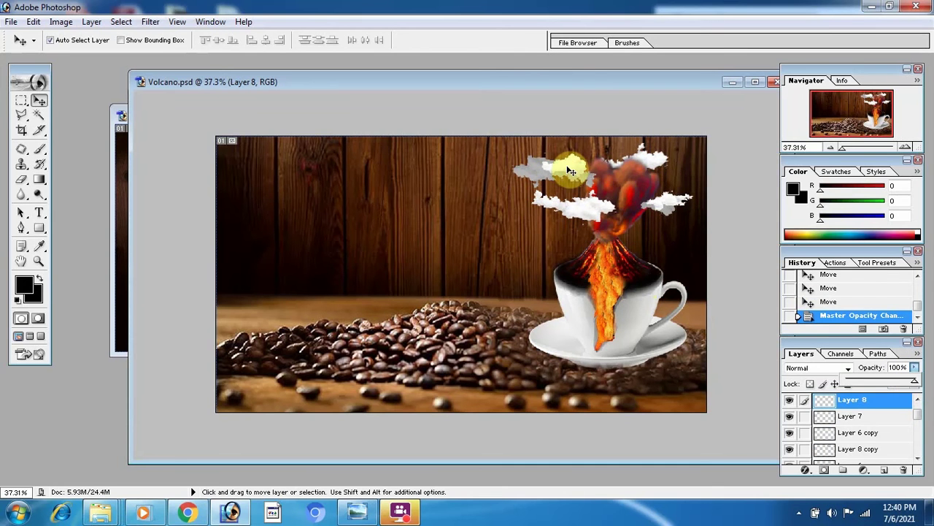
{"action": "left_click_drag", "start_coordinate": [640, 160], "coordinate": [636, 183], "text": "alt"}
{"action": "key", "text": "ctrl+t"}
{"action": "key", "text": "Return"}
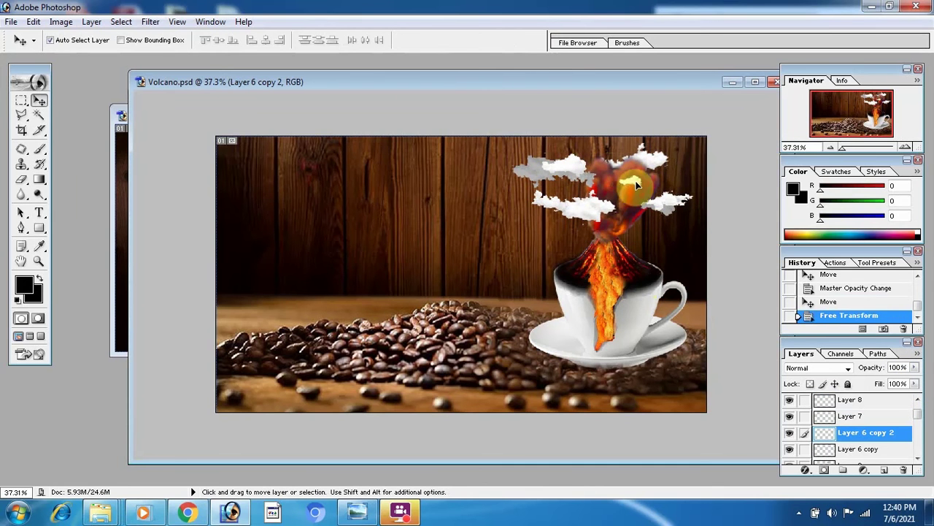
Step: Switch to File Explorer and browse the Deserted Republic folder for another image to add
{"action": "left_click", "coordinate": [871, 7]}
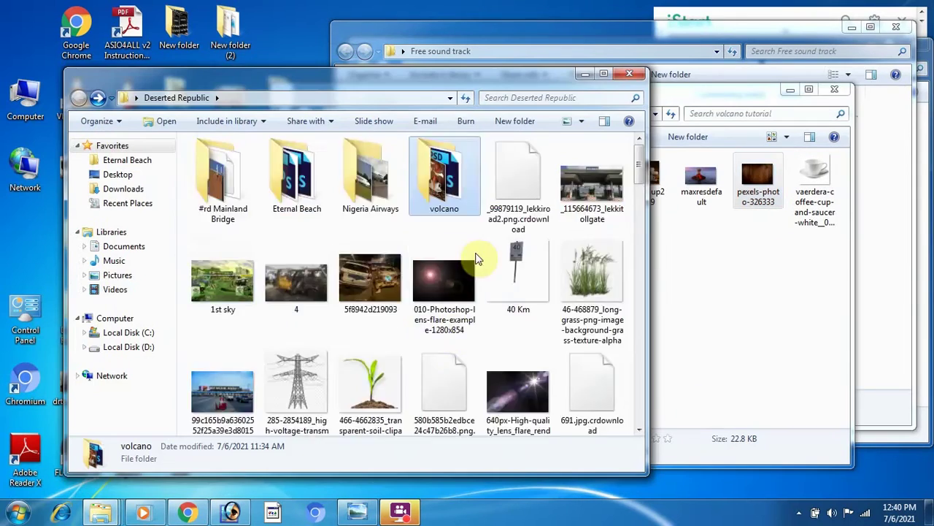
{"action": "scroll", "coordinate": [334, 323], "scroll_direction": "down", "scroll_amount": 18}
{"action": "scroll", "coordinate": [321, 301], "scroll_direction": "up", "scroll_amount": 18}
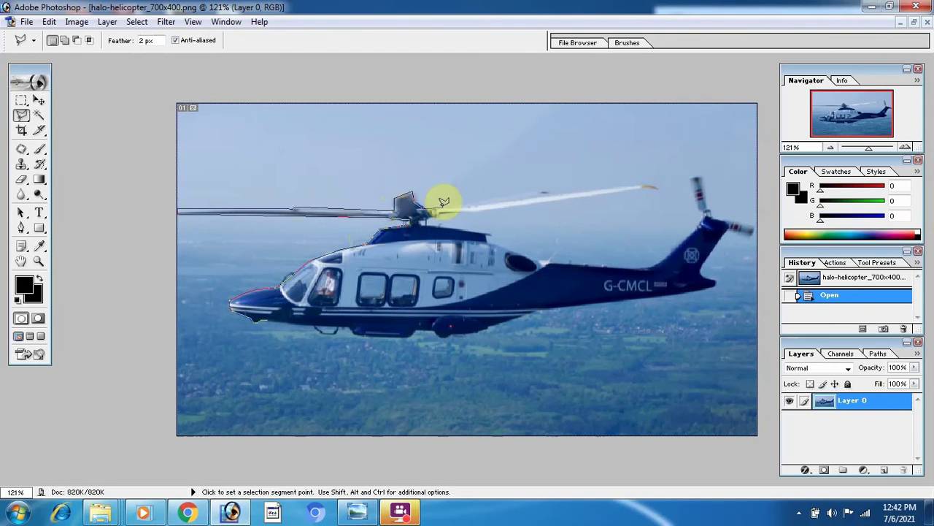
Step: Lasso and delete the background above the rotor and in front of the helicopter's nose, and clear the selection
{"action": "left_click", "coordinate": [658, 187]}
{"action": "left_click", "coordinate": [654, 155]}
{"action": "left_click", "coordinate": [376, 133]}
{"action": "left_click", "coordinate": [80, 163]}
{"action": "left_click", "coordinate": [316, 369]}
{"action": "left_click", "coordinate": [267, 320]}
{"action": "key", "text": "Delete"}
{"action": "key", "text": "ctrl+d"}
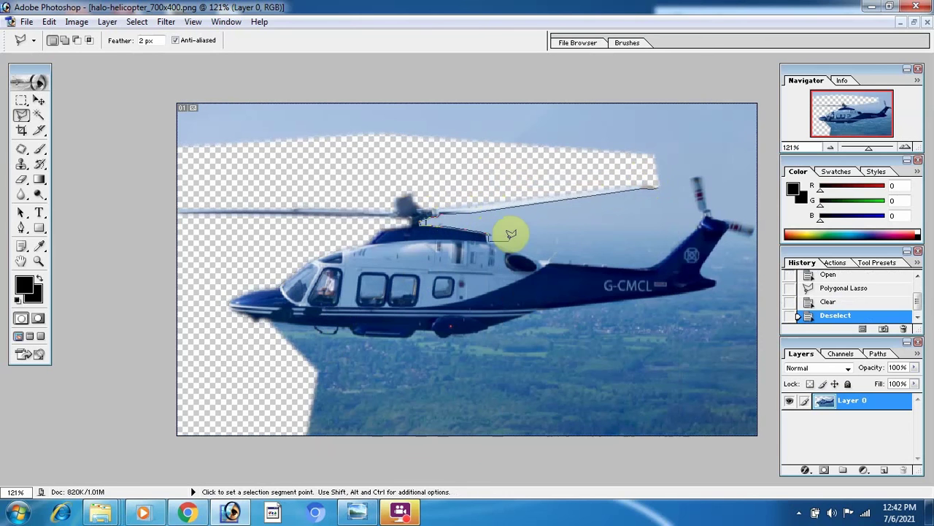
Step: Outline and delete the sky enclosed between the rear rotor blade, fuselage and tail, and clear the selection
{"action": "left_click", "coordinate": [546, 263]}
{"action": "left_click", "coordinate": [648, 268]}
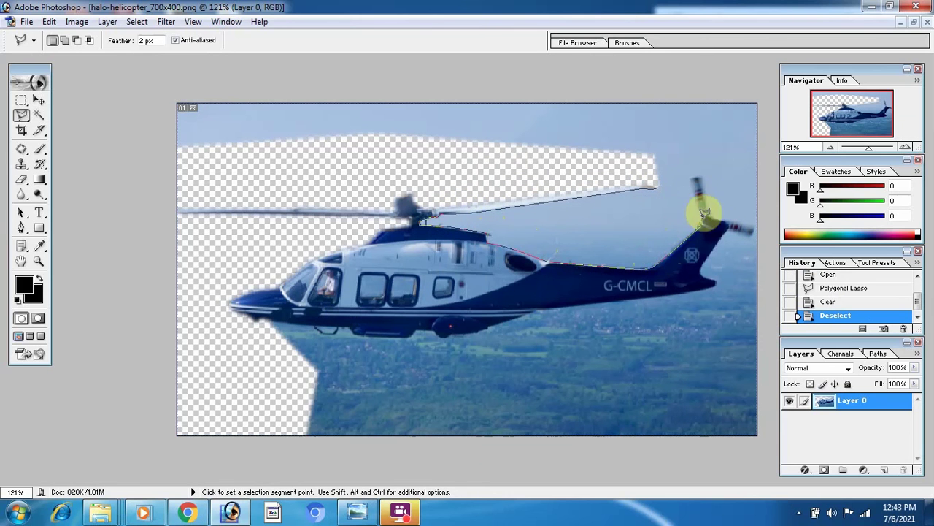
{"action": "left_click", "coordinate": [653, 187]}
{"action": "key", "text": "Delete"}
{"action": "right_click", "coordinate": [640, 224]}
{"action": "left_click", "coordinate": [679, 232]}
Step: Outline and delete the sky around and above the tail rotor out to the image edge, and clear the selection
{"action": "left_click", "coordinate": [651, 172]}
{"action": "left_click", "coordinate": [658, 190]}
{"action": "left_click", "coordinate": [684, 189]}
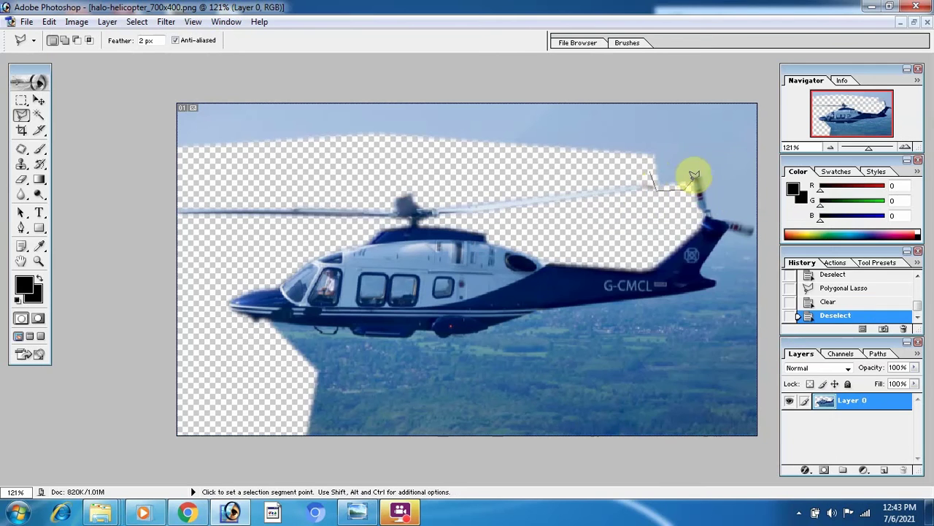
{"action": "left_click", "coordinate": [766, 228]}
{"action": "left_click", "coordinate": [772, 99]}
{"action": "left_click", "coordinate": [626, 122]}
{"action": "left_click", "coordinate": [651, 172]}
{"action": "key", "text": "Delete"}
{"action": "right_click", "coordinate": [676, 148]}
{"action": "left_click", "coordinate": [708, 157]}
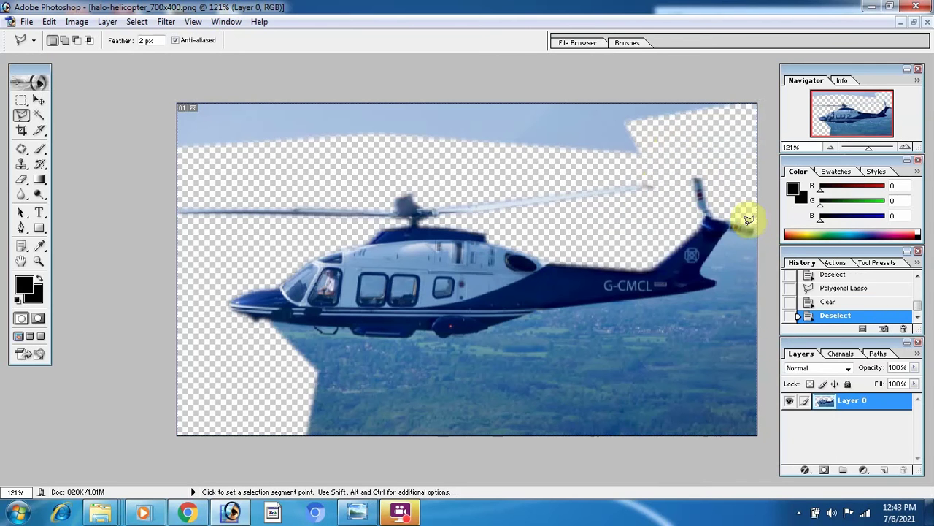
Step: Outline the helicopter's tail, underside and nose and delete the landscape directly beneath it
{"action": "left_click", "coordinate": [716, 284]}
{"action": "left_click", "coordinate": [618, 299]}
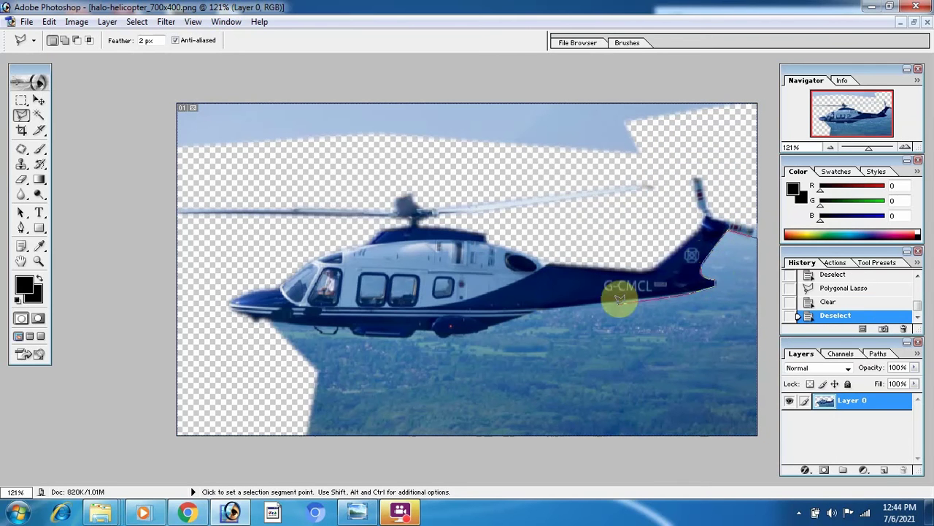
{"action": "left_click", "coordinate": [492, 320]}
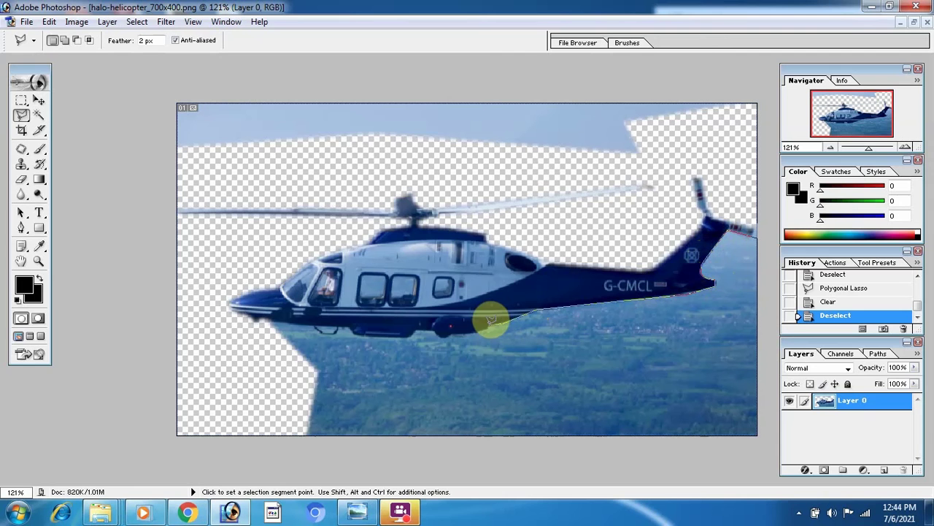
{"action": "left_click", "coordinate": [415, 330]}
{"action": "left_click", "coordinate": [408, 337]}
{"action": "left_click", "coordinate": [357, 335]}
{"action": "left_click", "coordinate": [350, 327]}
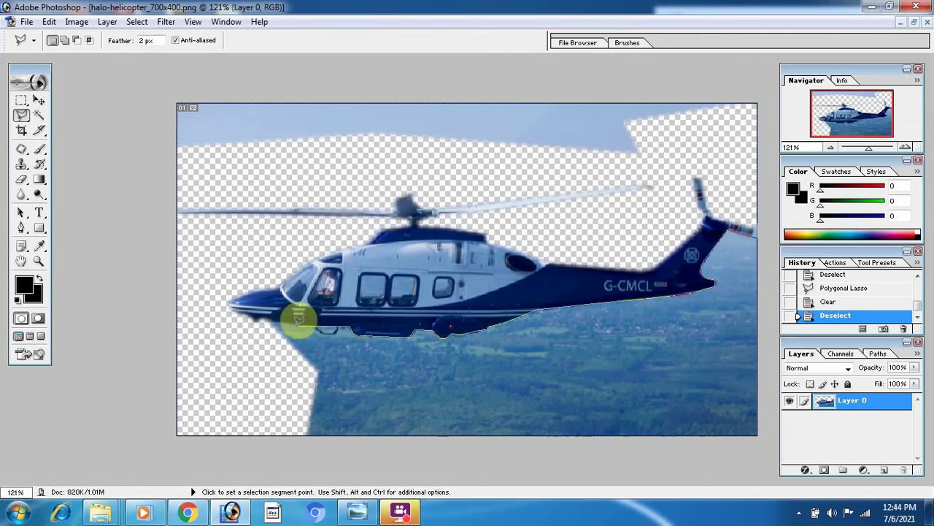
{"action": "left_click", "coordinate": [222, 385]}
{"action": "double_click", "coordinate": [747, 402]}
{"action": "key", "text": "Delete"}
Step: Outline and delete the strip of background remaining between the tail and the image edge
{"action": "left_click", "coordinate": [759, 217]}
{"action": "left_click", "coordinate": [705, 409]}
{"action": "double_click", "coordinate": [772, 217]}
{"action": "key", "text": "Delete"}
Step: Lasso around the whole helicopter, invert the selection, delete the remaining background scraps, and clear the selection
{"action": "left_click", "coordinate": [724, 306]}
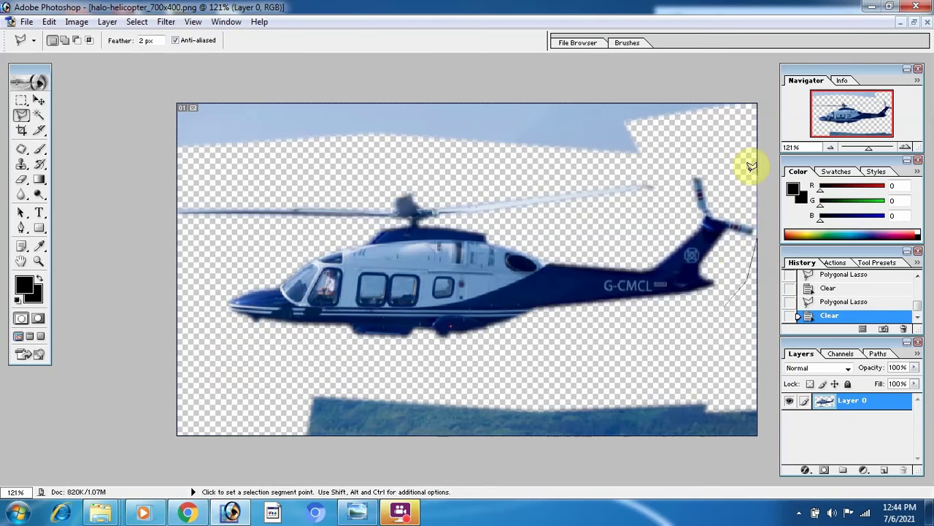
{"action": "left_click", "coordinate": [150, 200]}
{"action": "left_click", "coordinate": [725, 307]}
{"action": "right_click", "coordinate": [517, 265]}
{"action": "left_click", "coordinate": [562, 288]}
{"action": "key", "text": "Delete"}
{"action": "right_click", "coordinate": [551, 257]}
{"action": "left_click", "coordinate": [581, 265]}
Step: Restore the helicopter document to a floating window and move the cutout into Volcano.psd near the eruption
{"action": "left_click", "coordinate": [915, 22]}
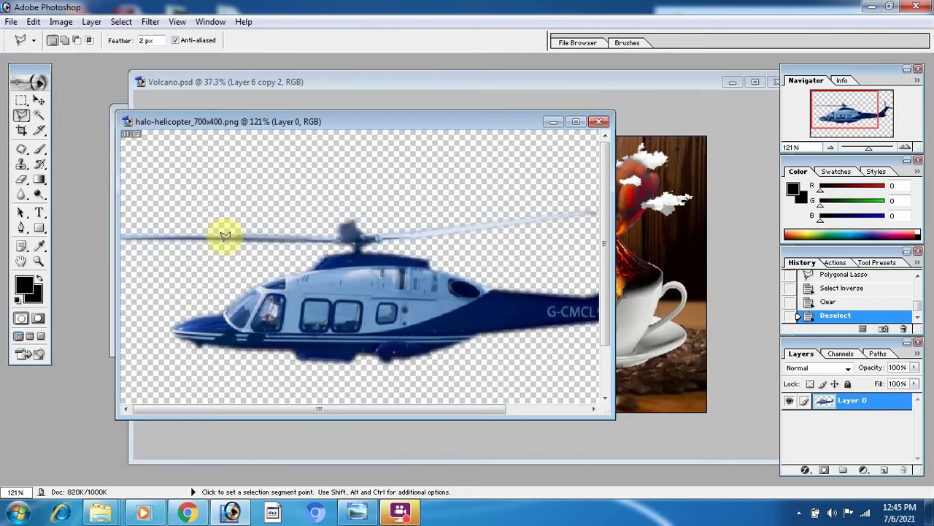
{"action": "key", "text": "v"}
{"action": "mouse_move", "coordinate": [225, 235]}
{"action": "left_mouse_down"}
{"action": "mouse_move", "coordinate": [650, 286]}
{"action": "mouse_move", "coordinate": [660, 194]}
{"action": "left_mouse_up"}
Step: Shrink, tilt and distort the helicopter to fit between the clouds beside the volcano plume
{"action": "key", "text": "ctrl+t"}
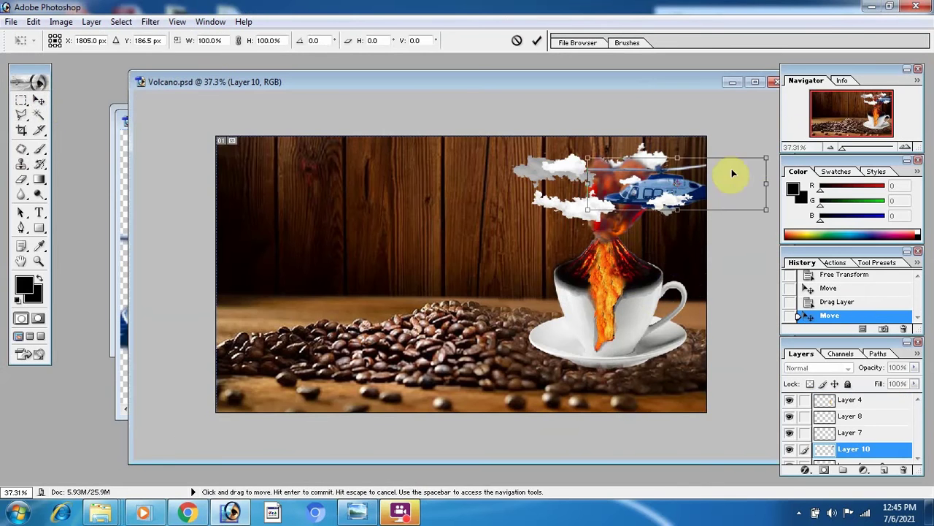
{"action": "left_click_drag", "start_coordinate": [766, 157], "coordinate": [681, 162]}
{"action": "left_click_drag", "start_coordinate": [644, 195], "coordinate": [670, 180]}
{"action": "left_click_drag", "start_coordinate": [720, 195], "coordinate": [724, 188]}
{"action": "left_click_drag", "start_coordinate": [641, 185], "coordinate": [616, 183]}
{"action": "left_click_drag", "start_coordinate": [717, 188], "coordinate": [703, 191]}
{"action": "left_click_drag", "start_coordinate": [713, 161], "coordinate": [688, 185]}
{"action": "key", "text": "Return"}
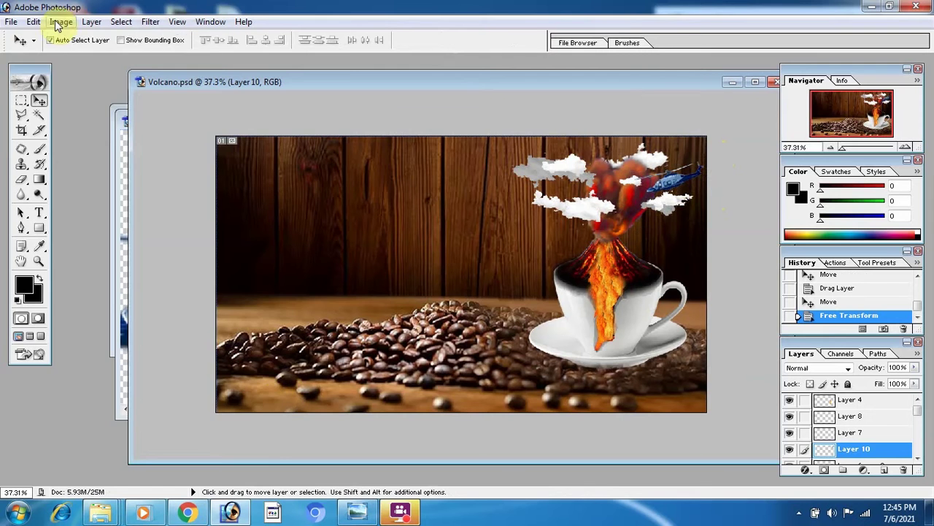
Step: Desaturate the helicopter layer and slightly shift the cloud on Layer 8
{"action": "left_click", "coordinate": [61, 22]}
{"action": "mouse_move", "coordinate": [77, 58]}
{"action": "left_click", "coordinate": [230, 184]}
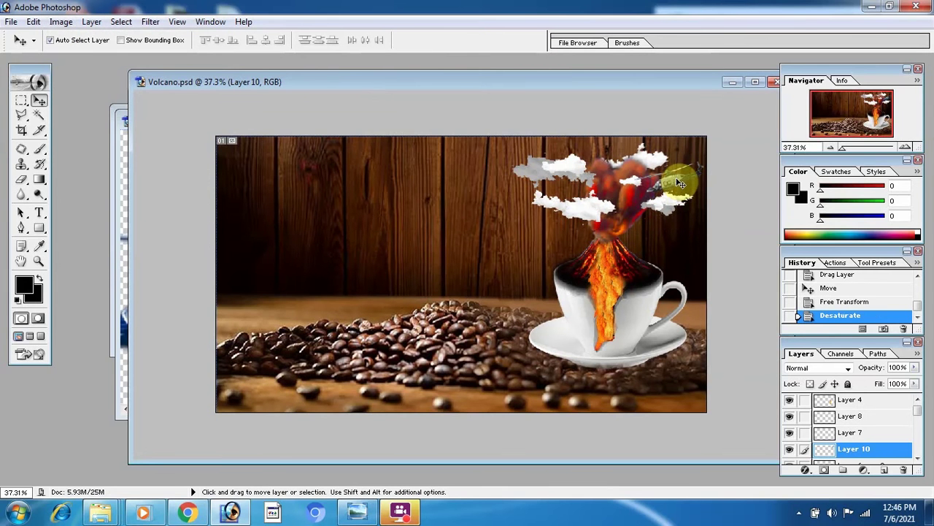
{"action": "left_click_drag", "start_coordinate": [588, 203], "coordinate": [613, 206]}
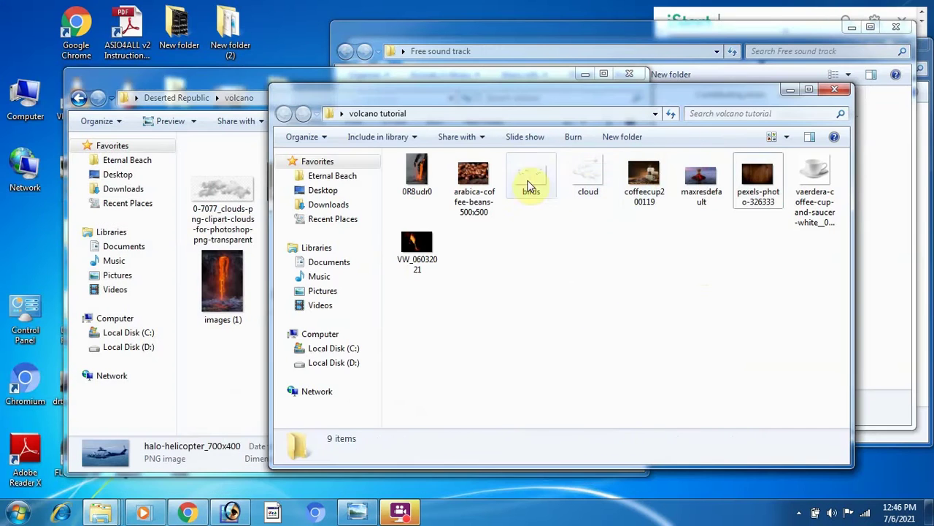
Step: Open the birds image from the volcano tutorial folder in Photoshop and bring the birds into Volcano.psd
{"action": "left_click_drag", "start_coordinate": [528, 186], "coordinate": [476, 388]}
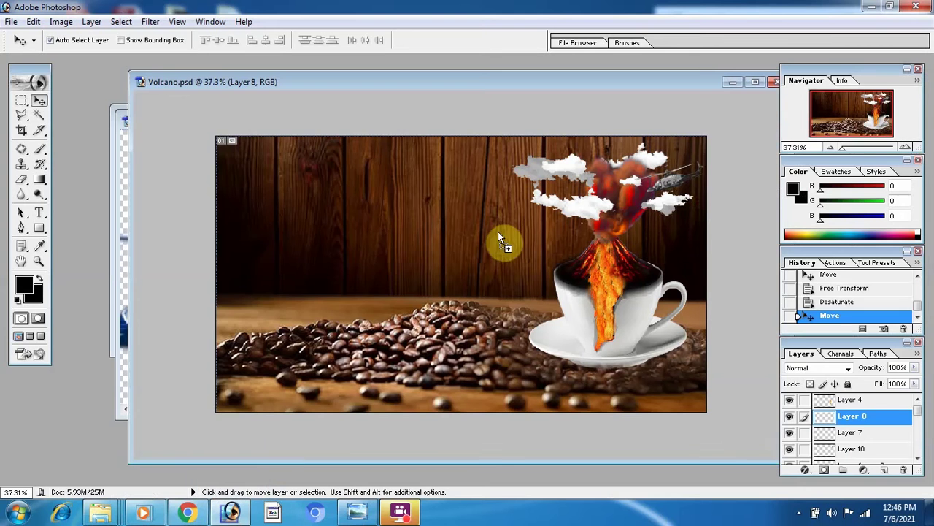
{"action": "left_click_drag", "start_coordinate": [498, 231], "coordinate": [378, 191]}
{"action": "left_click_drag", "start_coordinate": [370, 215], "coordinate": [557, 172]}
Step: Distort and enlarge the birds and place them over the lower cloud beside the plume
{"action": "key", "text": "ctrl+t"}
{"action": "mouse_move", "coordinate": [557, 213]}
{"action": "left_mouse_down"}
{"action": "mouse_move", "coordinate": [562, 225]}
{"action": "mouse_move", "coordinate": [567, 213]}
{"action": "left_mouse_up"}
{"action": "left_click_drag", "start_coordinate": [558, 172], "coordinate": [571, 159]}
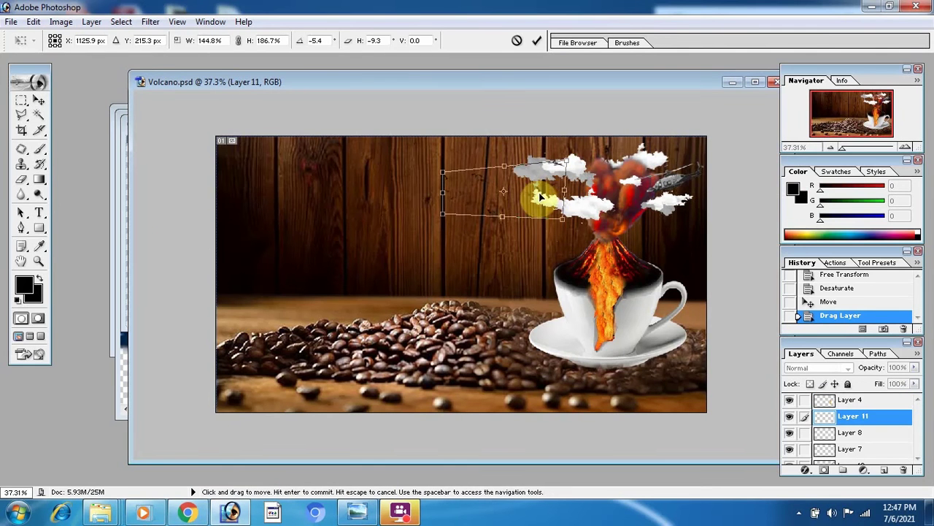
{"action": "left_click_drag", "start_coordinate": [538, 196], "coordinate": [570, 188]}
{"action": "left_click", "coordinate": [536, 40]}
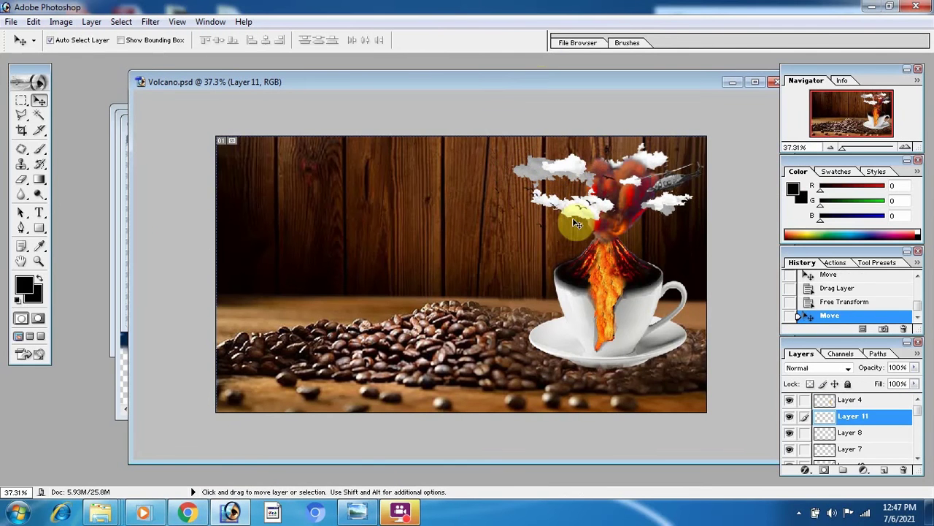
{"action": "key", "text": "ctrl+0"}
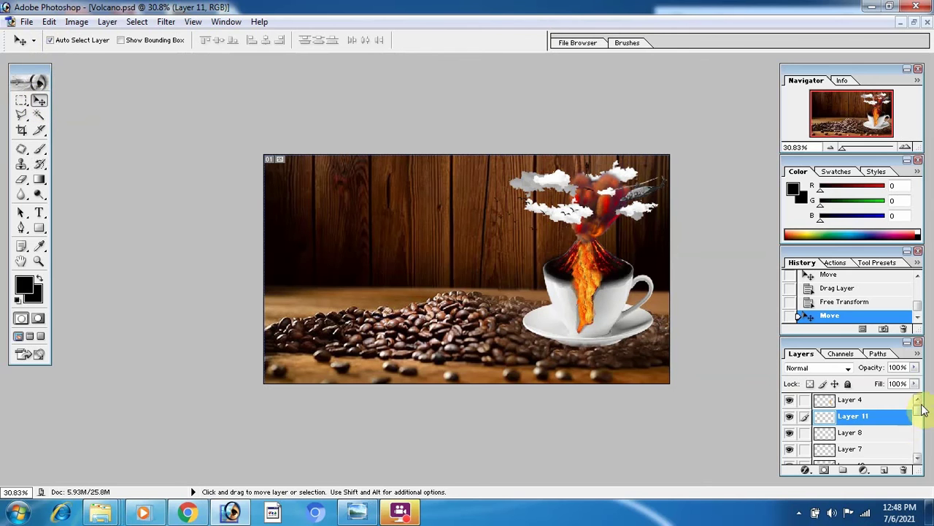
Step: Create a new document with the 5 x 7 preset and transparent contents, and reposition its window
{"action": "left_click", "coordinate": [876, 399]}
{"action": "key", "text": "t"}
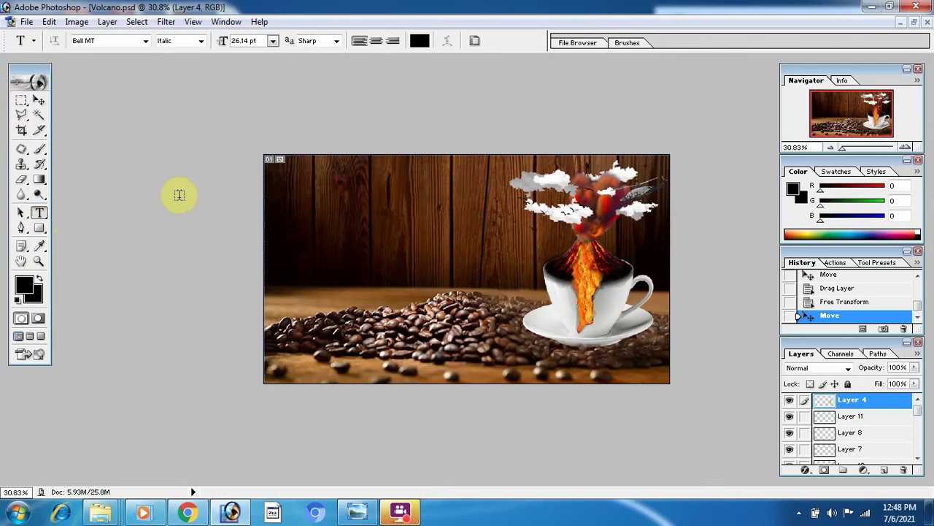
{"action": "left_click", "coordinate": [26, 22]}
{"action": "left_click", "coordinate": [33, 36]}
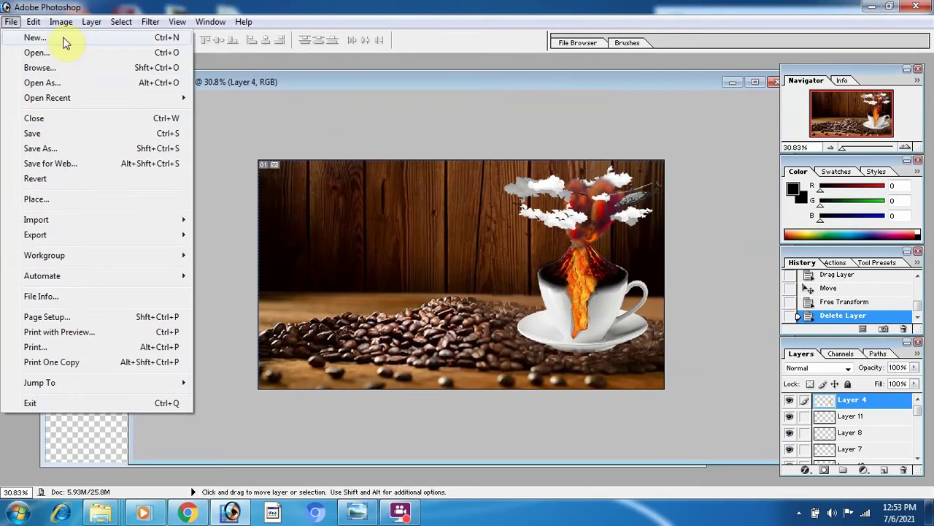
{"action": "left_click", "coordinate": [62, 36]}
{"action": "left_click", "coordinate": [528, 205]}
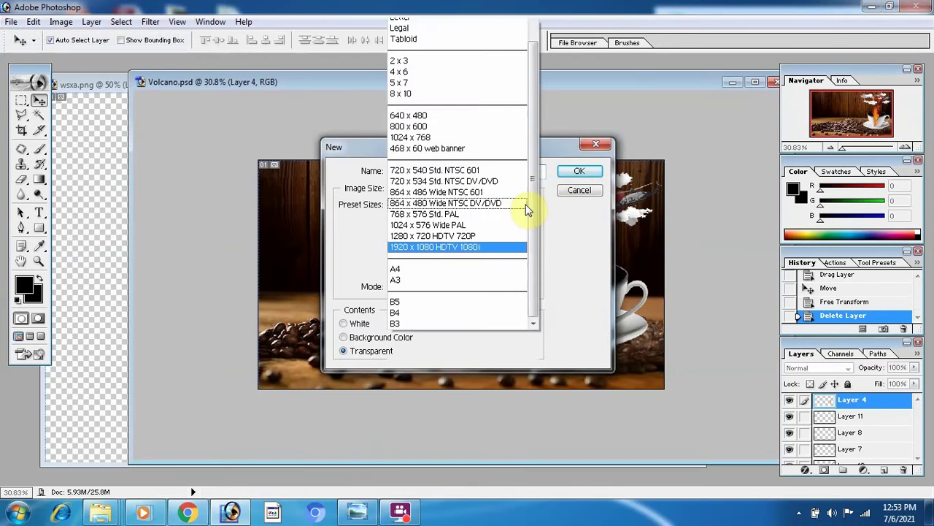
{"action": "left_click", "coordinate": [465, 83]}
{"action": "left_click", "coordinate": [580, 171]}
{"action": "left_click_drag", "start_coordinate": [180, 96], "coordinate": [285, 89]}
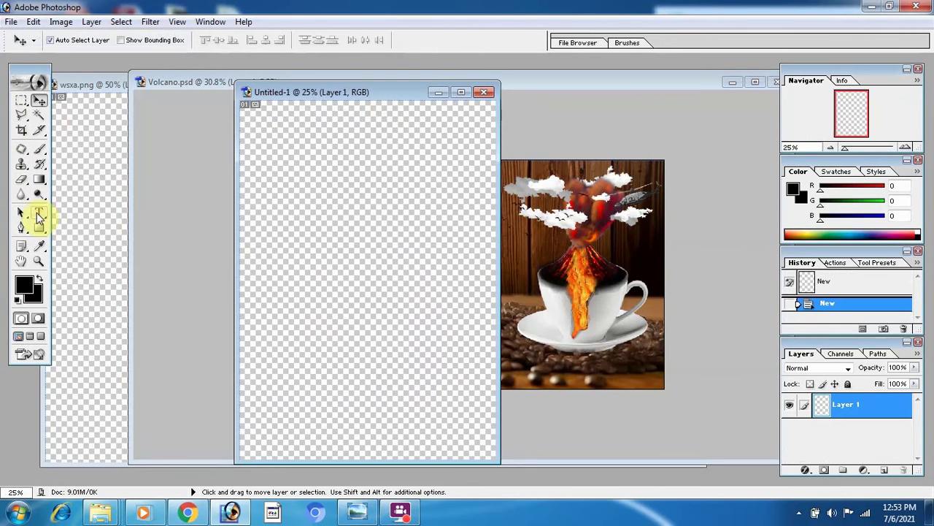
Step: Add the text COFFEE in Bell MT Italic at 72 pt across the upper part of the canvas
{"action": "left_click", "coordinate": [40, 216]}
{"action": "left_click", "coordinate": [270, 245]}
{"action": "left_click", "coordinate": [272, 40]}
{"action": "left_click", "coordinate": [261, 273]}
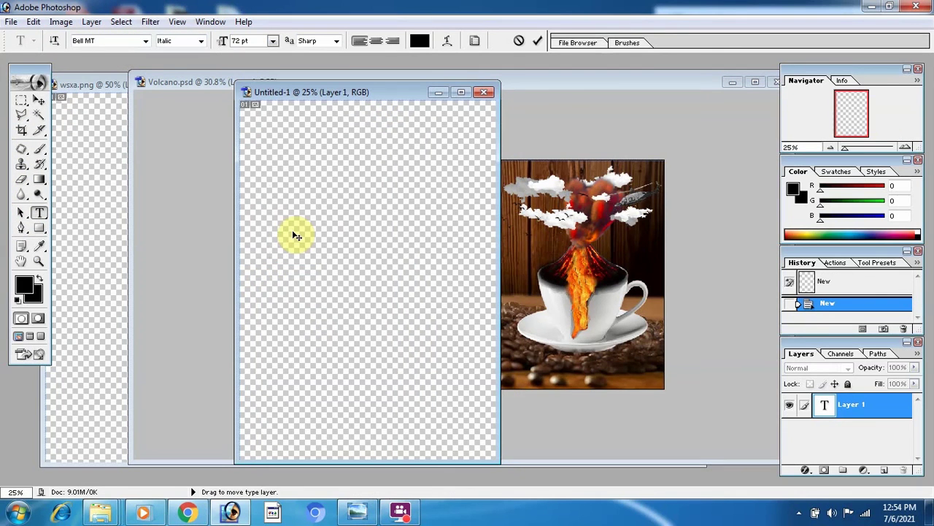
{"action": "key", "text": "ctrl+0"}
Step: Add the text POWER as a separate type layer and move it below COFFEE
{"action": "left_click", "coordinate": [401, 316]}
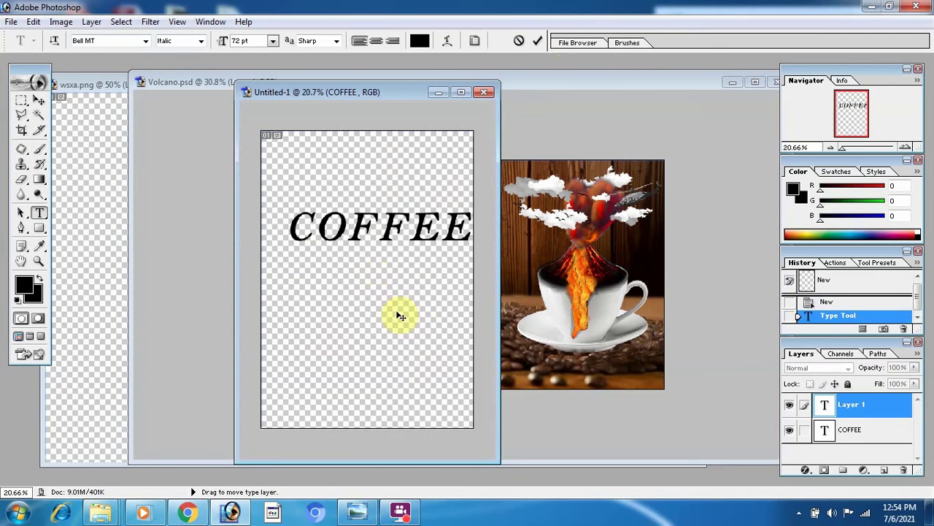
{"action": "left_click", "coordinate": [39, 100]}
{"action": "left_click_drag", "start_coordinate": [403, 292], "coordinate": [336, 292]}
Step: Scale POWER down, tuck it beneath the end of COFFEE, and set its font style to Regular
{"action": "key", "text": "ctrl+t"}
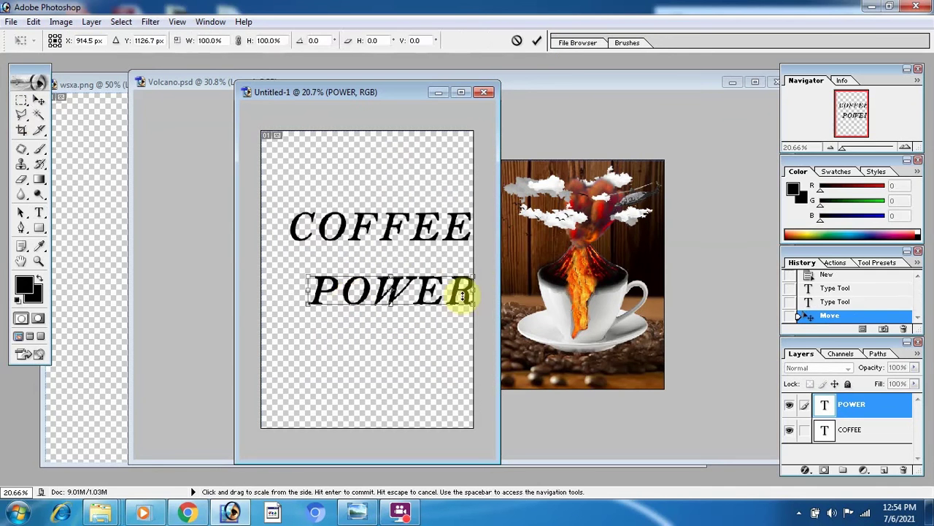
{"action": "left_click_drag", "start_coordinate": [478, 272], "coordinate": [409, 286]}
{"action": "key", "text": "Return"}
{"action": "left_click_drag", "start_coordinate": [340, 301], "coordinate": [385, 265]}
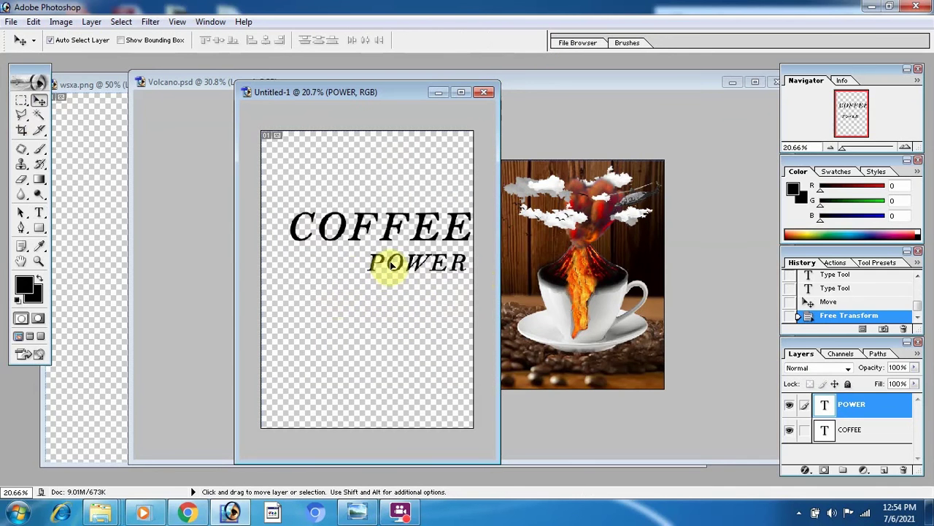
{"action": "mouse_move", "coordinate": [351, 236]}
{"action": "left_mouse_down"}
{"action": "mouse_move", "coordinate": [334, 230]}
{"action": "mouse_move", "coordinate": [337, 239]}
{"action": "left_mouse_up"}
{"action": "left_click_drag", "start_coordinate": [383, 273], "coordinate": [380, 271]}
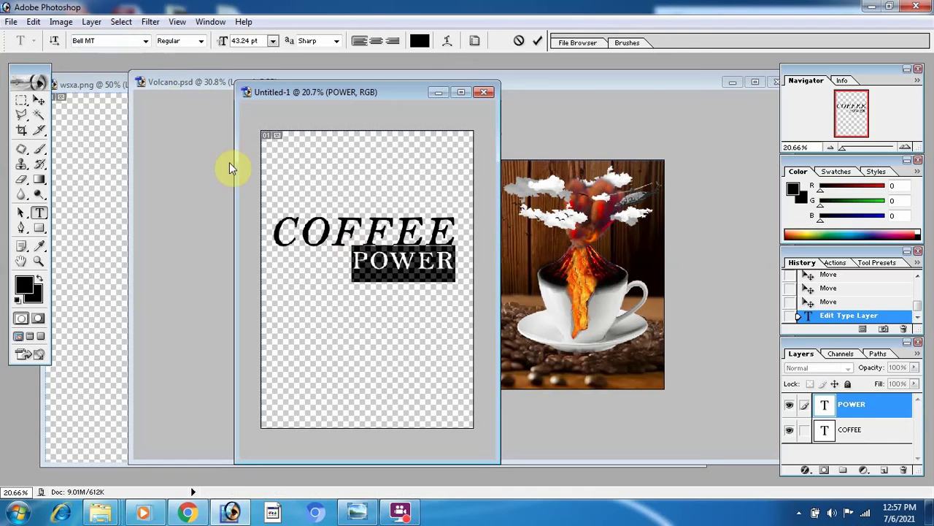
{"action": "left_click", "coordinate": [537, 41]}
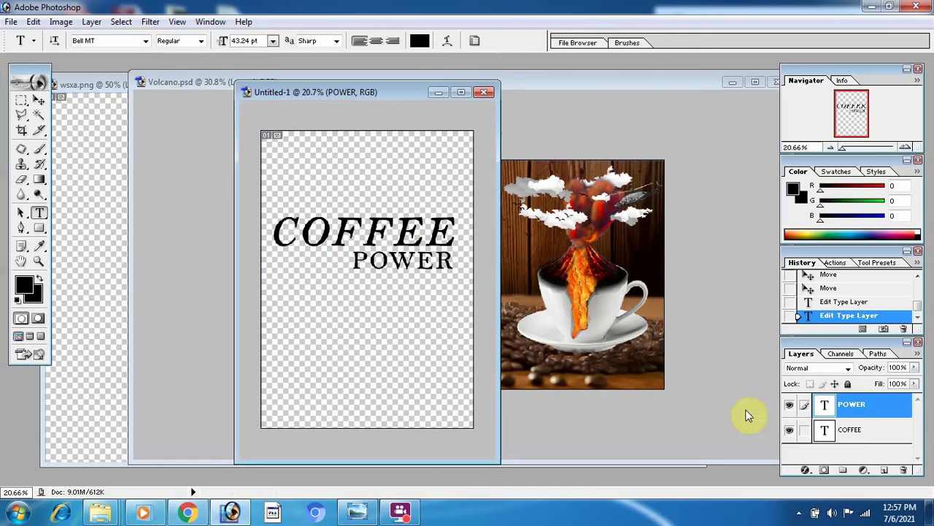
Step: Link the COFFEE and POWER layers and merge them into one layer
{"action": "left_click", "coordinate": [858, 431]}
{"action": "left_click", "coordinate": [805, 406]}
{"action": "left_click", "coordinate": [91, 23]}
{"action": "left_click", "coordinate": [265, 419]}
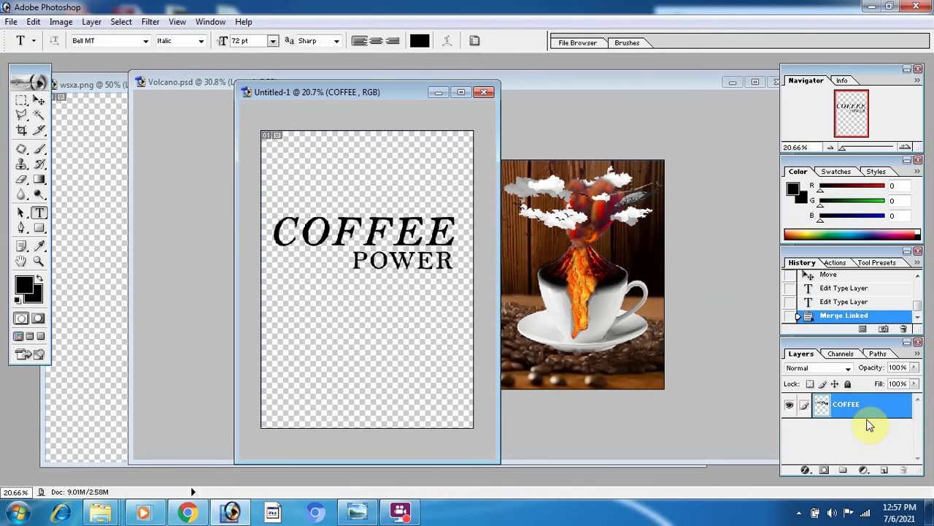
{"action": "right_click", "coordinate": [850, 411]}
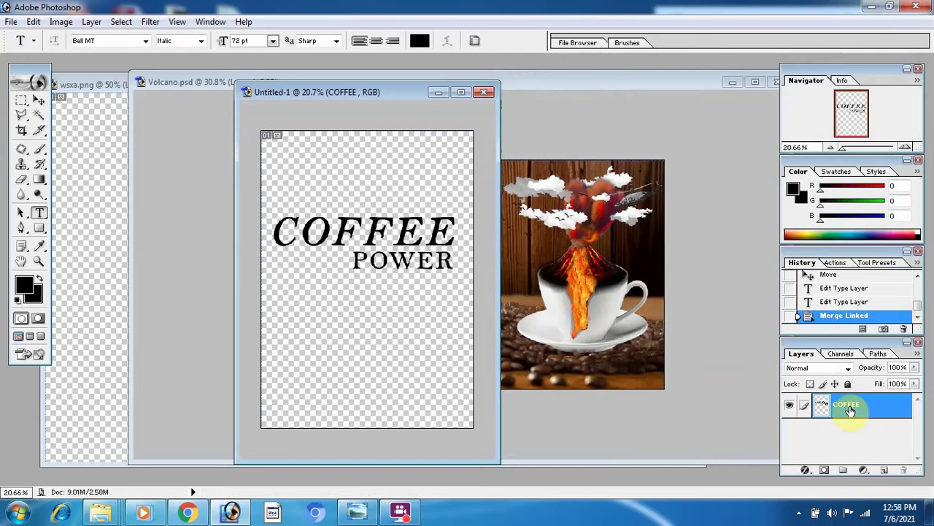
{"action": "right_click", "coordinate": [851, 411]}
{"action": "left_click", "coordinate": [803, 253]}
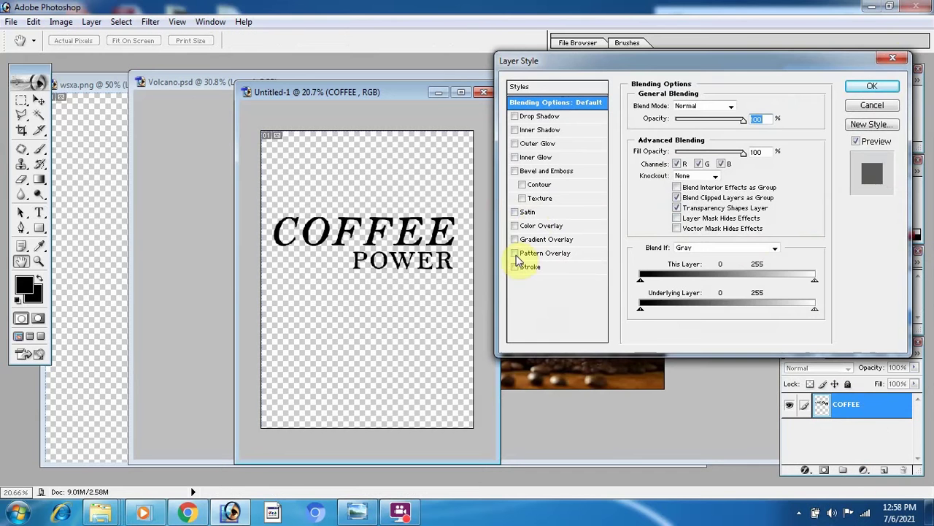
{"action": "left_click", "coordinate": [515, 266]}
{"action": "left_click", "coordinate": [531, 266]}
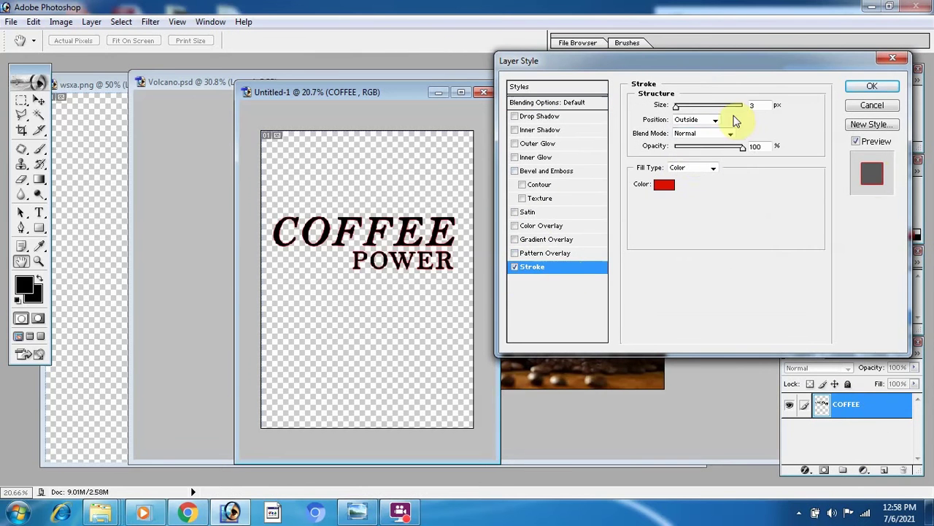
{"action": "left_click", "coordinate": [665, 184]}
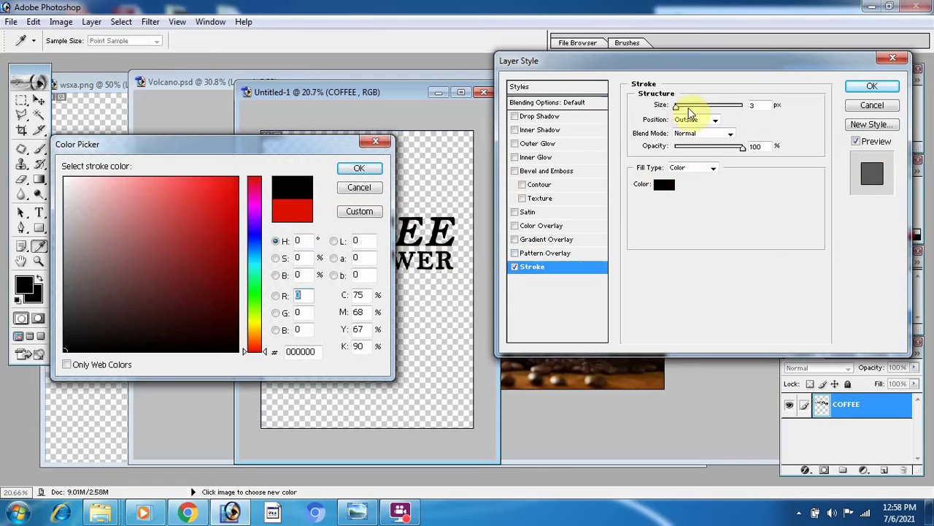
{"action": "left_click", "coordinate": [360, 169]}
{"action": "mouse_move", "coordinate": [676, 107]}
{"action": "left_mouse_down"}
{"action": "mouse_move", "coordinate": [716, 111]}
{"action": "mouse_move", "coordinate": [684, 110]}
{"action": "left_mouse_up"}
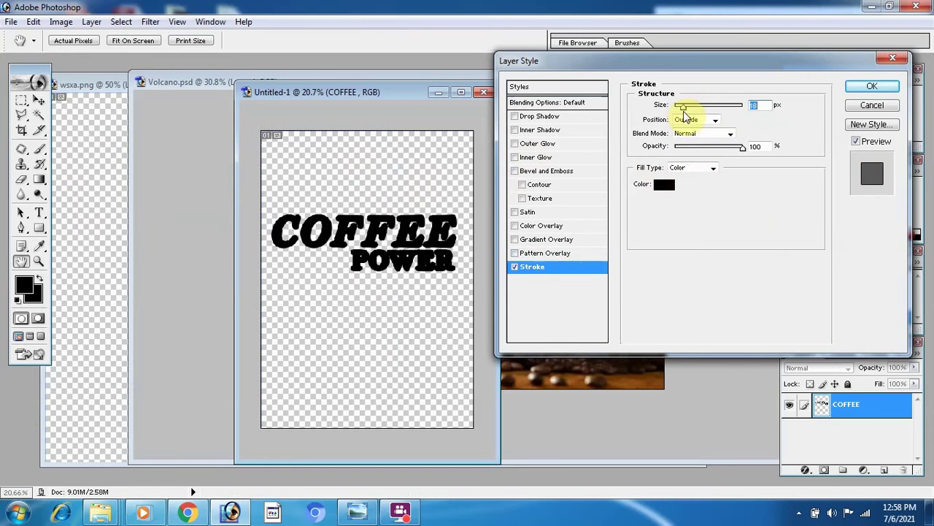
{"action": "left_click", "coordinate": [715, 120]}
{"action": "left_click", "coordinate": [702, 138]}
{"action": "left_click", "coordinate": [715, 120]}
{"action": "left_click", "coordinate": [701, 146]}
{"action": "left_click", "coordinate": [715, 120]}
{"action": "left_click", "coordinate": [697, 129]}
{"action": "mouse_move", "coordinate": [743, 148]}
{"action": "left_mouse_down"}
{"action": "mouse_move", "coordinate": [733, 155]}
{"action": "mouse_move", "coordinate": [745, 150]}
{"action": "left_mouse_up"}
{"action": "left_click", "coordinate": [730, 134]}
{"action": "left_click", "coordinate": [817, 123]}
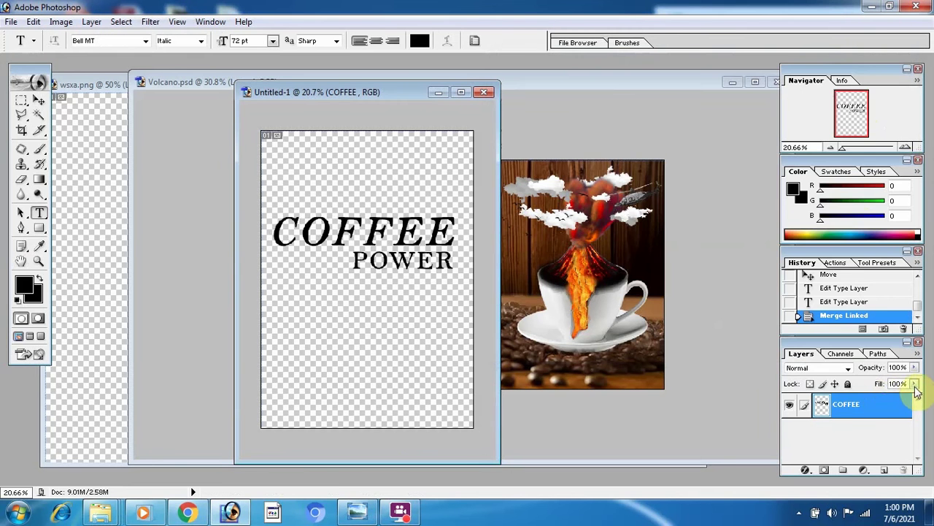
Step: Set the merged text layer's fill to 0% and apply a thick black outside stroke
{"action": "left_click_drag", "start_coordinate": [914, 387], "coordinate": [655, 194]}
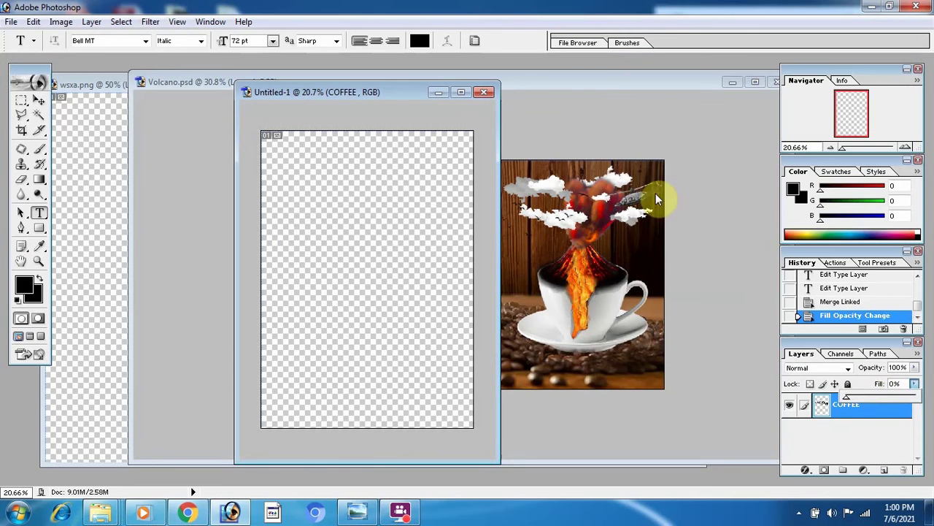
{"action": "double_click", "coordinate": [840, 416]}
{"action": "left_click", "coordinate": [516, 267]}
{"action": "left_click", "coordinate": [555, 269]}
{"action": "left_click", "coordinate": [665, 185]}
{"action": "left_click", "coordinate": [64, 349]}
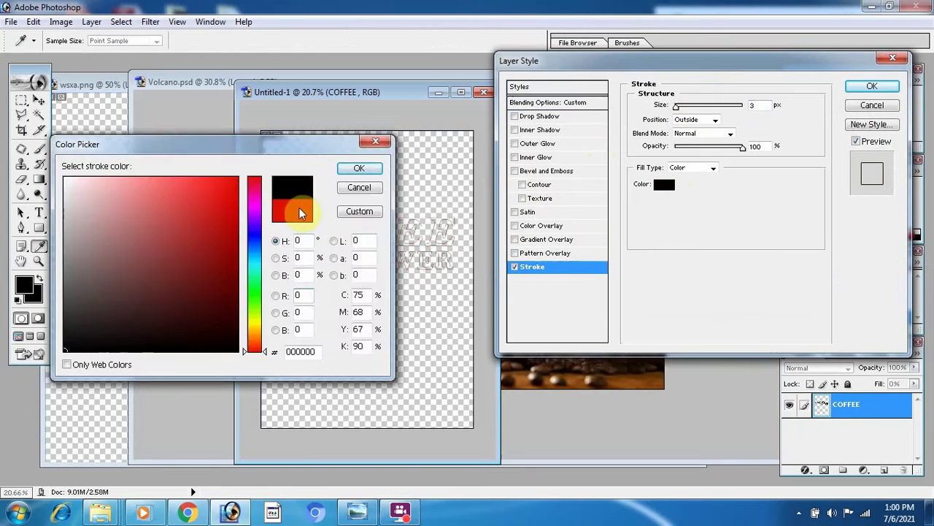
{"action": "left_click", "coordinate": [359, 167]}
{"action": "left_click_drag", "start_coordinate": [678, 109], "coordinate": [701, 111]}
{"action": "key", "text": "Return"}
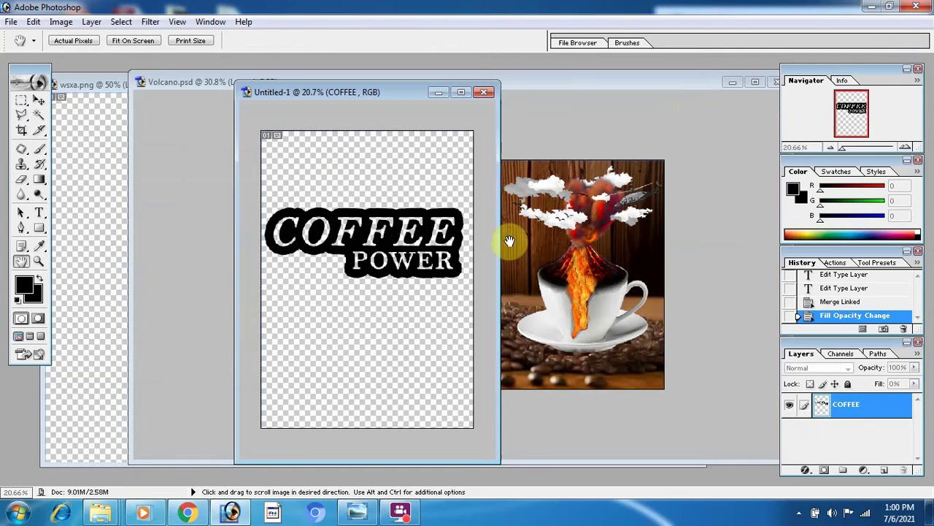
{"action": "left_click", "coordinate": [874, 87]}
Step: Save the title artwork as a non-interlaced PNG named qqq and close its document
{"action": "key", "text": "ctrl+shift+s"}
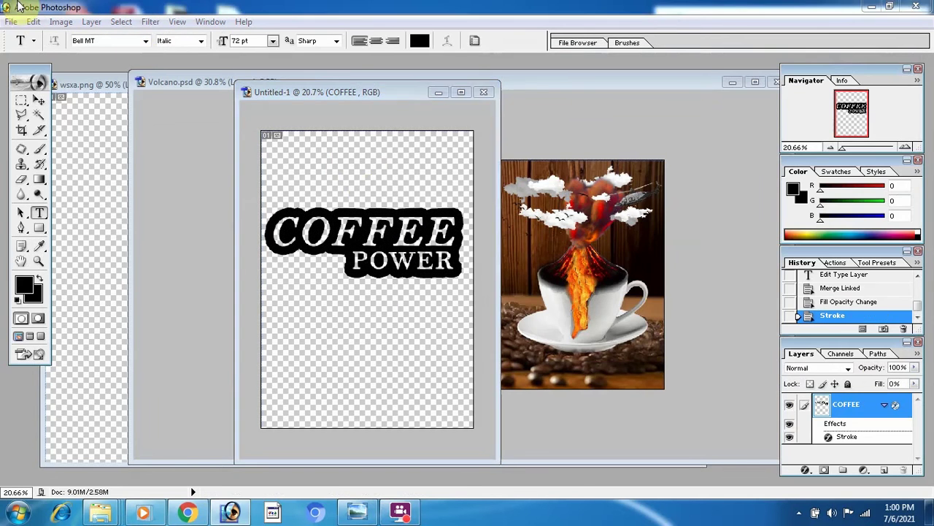
{"action": "left_click", "coordinate": [501, 292]}
{"action": "left_click", "coordinate": [455, 402]}
{"action": "type", "text": "qqq"}
{"action": "left_click", "coordinate": [640, 274]}
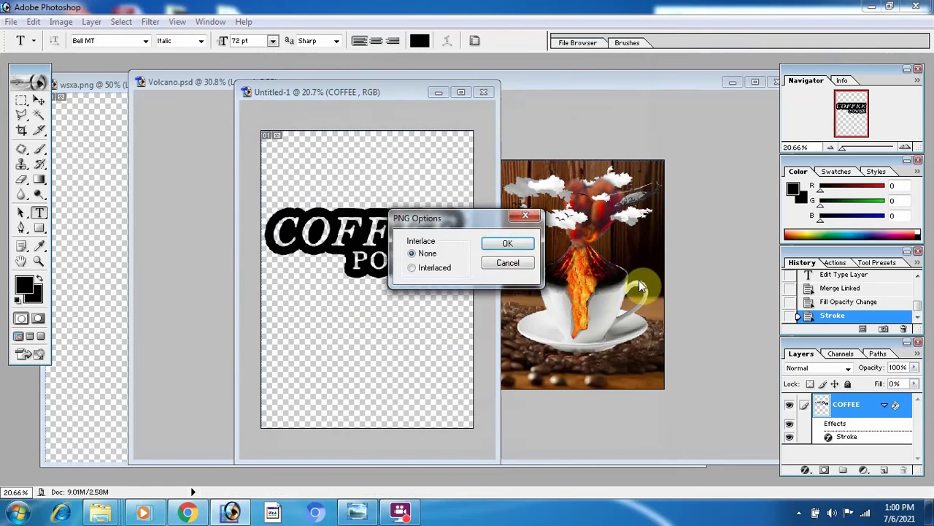
{"action": "left_click", "coordinate": [501, 242]}
{"action": "left_click", "coordinate": [483, 92]}
{"action": "left_click", "coordinate": [492, 202]}
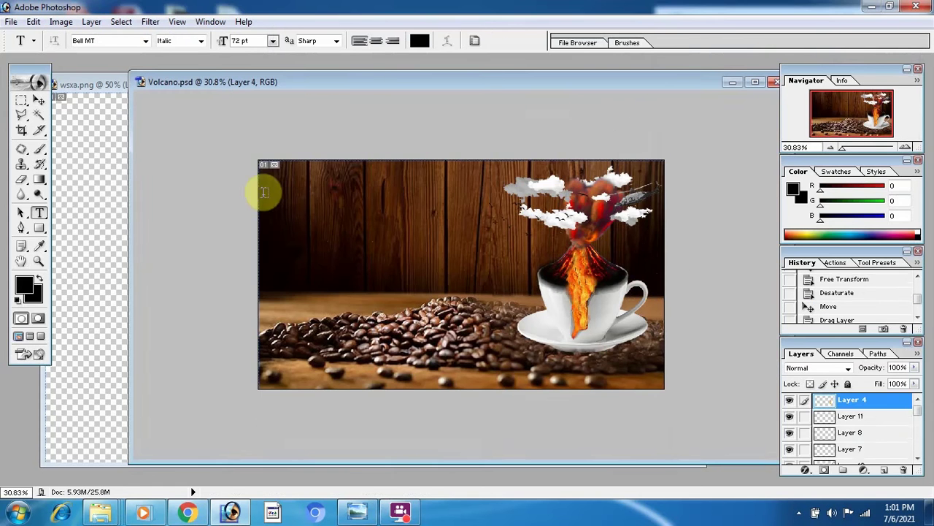
Step: Open the saved title PNG and bring it into Volcano.psd just above the wooden background layer
{"action": "left_click", "coordinate": [40, 100]}
{"action": "left_click", "coordinate": [355, 222]}
{"action": "left_click", "coordinate": [11, 22]}
{"action": "left_click", "coordinate": [36, 54]}
{"action": "scroll", "coordinate": [652, 141], "scroll_direction": "down", "scroll_amount": 5}
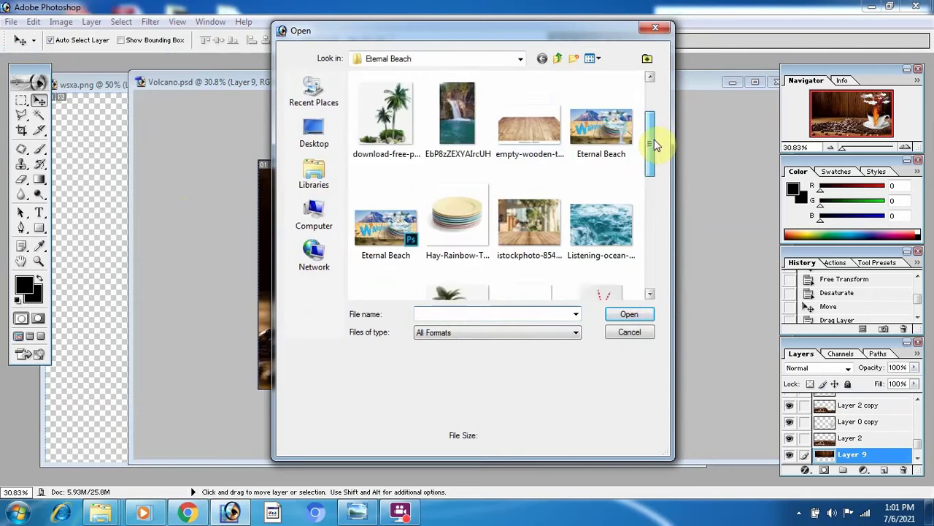
{"action": "double_click", "coordinate": [358, 252]}
{"action": "left_click_drag", "start_coordinate": [241, 225], "coordinate": [386, 201]}
Step: Scale the COFFEE POWER title down proportionally and place it on the wooden wall beside the cup
{"action": "key", "text": "ctrl+t"}
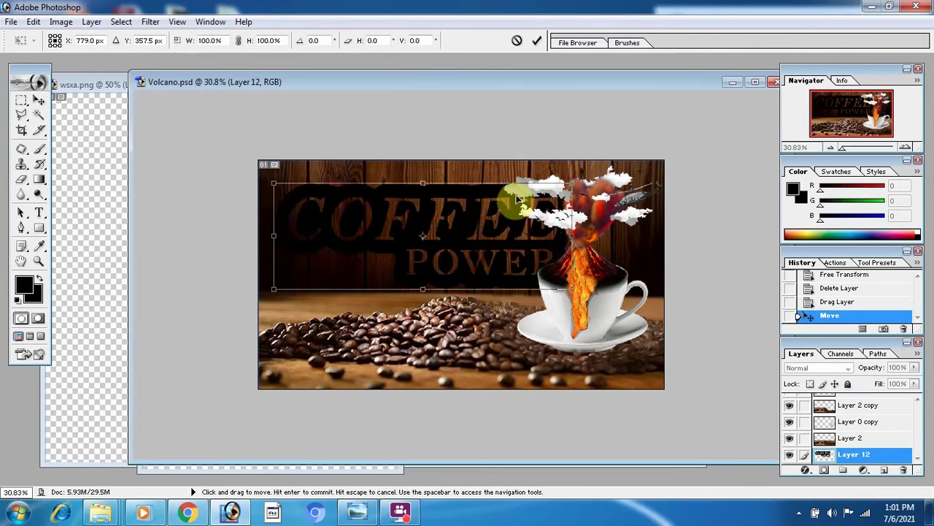
{"action": "left_click_drag", "start_coordinate": [572, 184], "coordinate": [467, 221]}
{"action": "left_click_drag", "start_coordinate": [358, 239], "coordinate": [363, 236]}
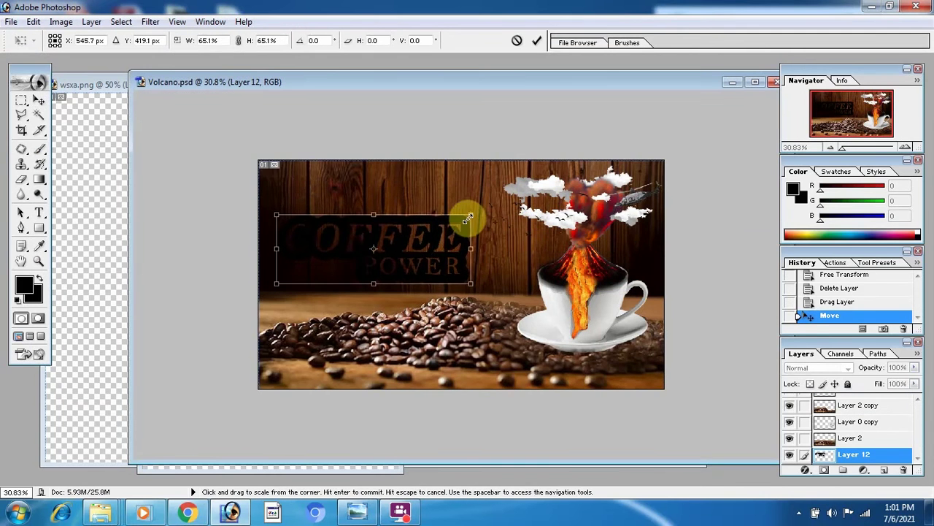
{"action": "left_click_drag", "start_coordinate": [472, 214], "coordinate": [448, 221]}
{"action": "left_click_drag", "start_coordinate": [373, 241], "coordinate": [376, 243]}
{"action": "key", "text": "Return"}
Step: Set the title layer's blend mode to Color Burn and add a Bevel and Emboss effect
{"action": "left_click", "coordinate": [822, 368]}
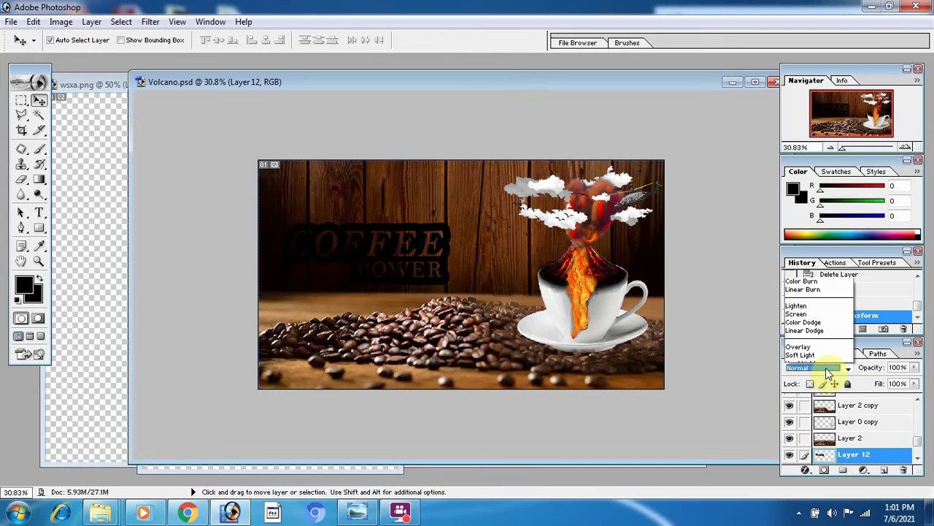
{"action": "left_click", "coordinate": [810, 183]}
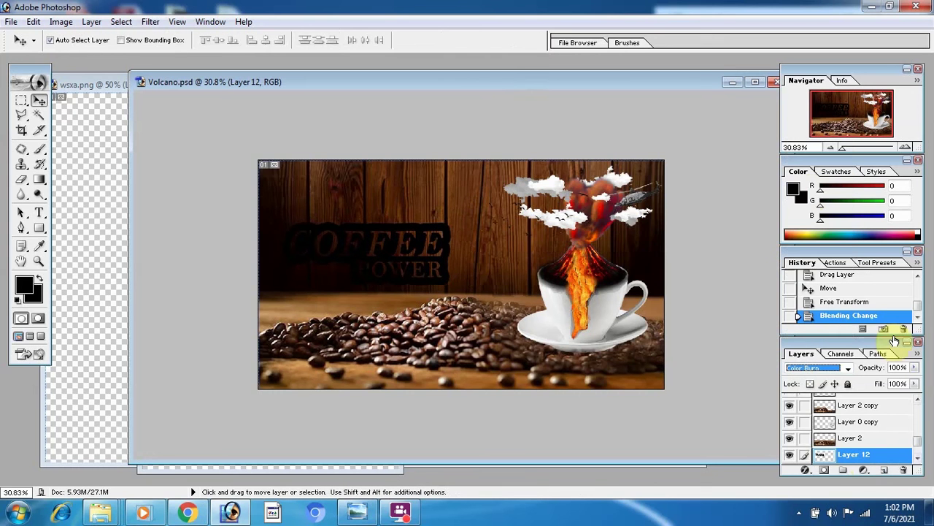
{"action": "left_click", "coordinate": [866, 473]}
{"action": "left_click", "coordinate": [803, 302]}
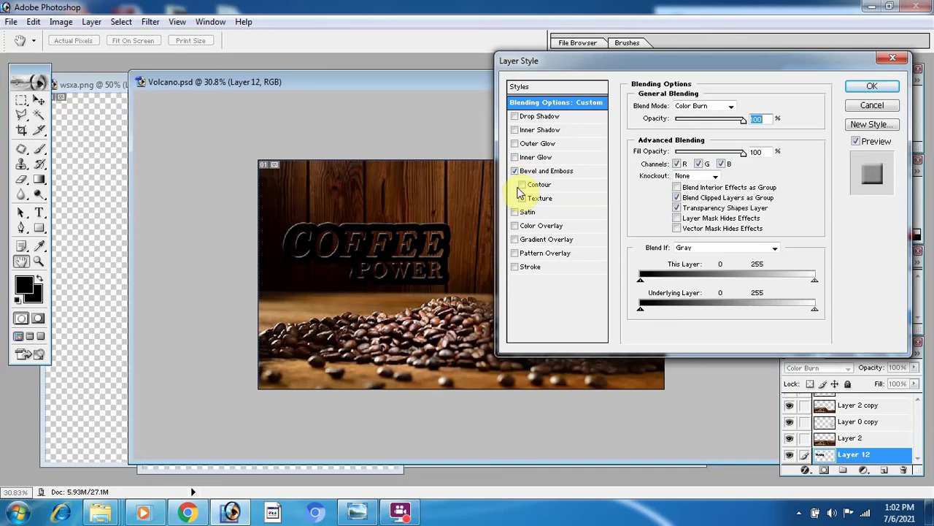
{"action": "left_click", "coordinate": [578, 175]}
Step: Set the title's bevel to Inner Bevel, Chisel Hard, direction Down, size 7 px and soften 6 px
{"action": "left_click", "coordinate": [746, 107]}
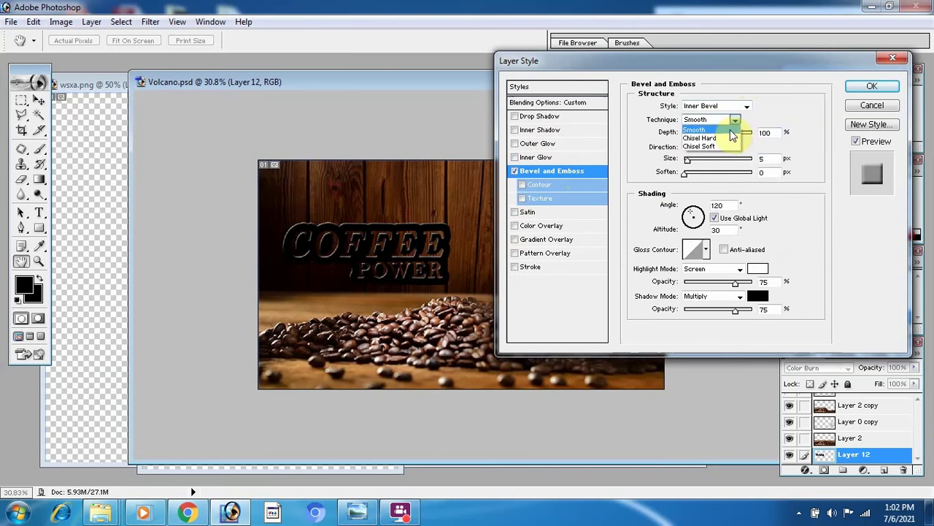
{"action": "left_click", "coordinate": [730, 133]}
{"action": "left_click", "coordinate": [746, 107]}
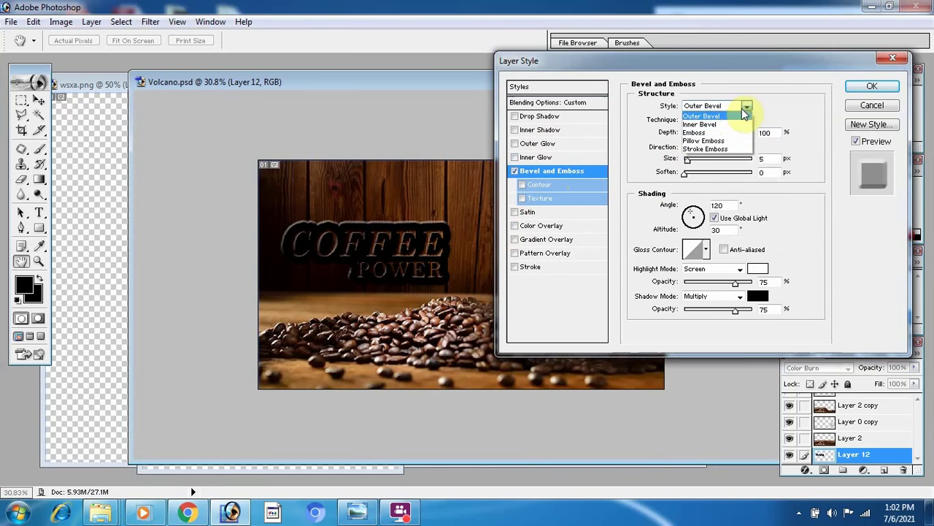
{"action": "left_click", "coordinate": [701, 124]}
{"action": "left_click", "coordinate": [715, 147]}
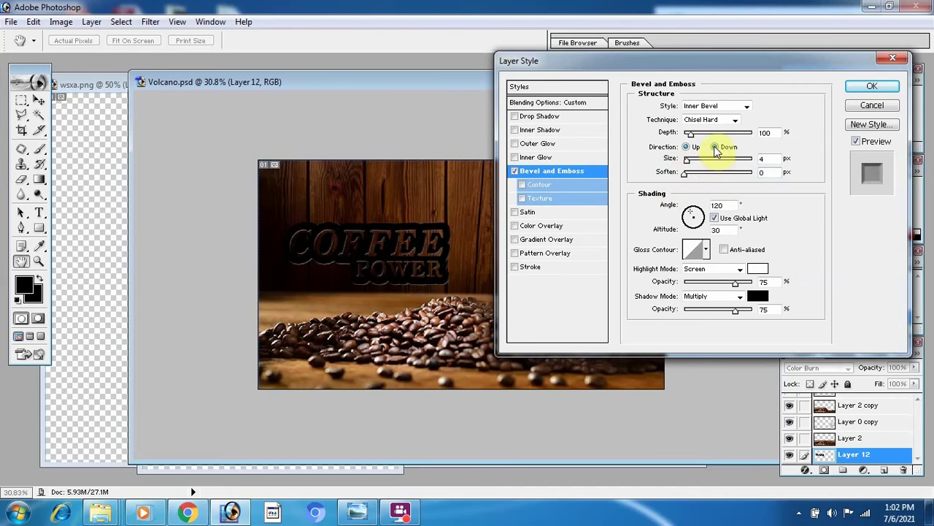
{"action": "left_click_drag", "start_coordinate": [688, 161], "coordinate": [689, 162]}
{"action": "left_click_drag", "start_coordinate": [684, 174], "coordinate": [710, 175]}
{"action": "mouse_move", "coordinate": [689, 160]}
{"action": "left_mouse_down"}
{"action": "mouse_move", "coordinate": [701, 162]}
{"action": "mouse_move", "coordinate": [689, 162]}
{"action": "left_mouse_up"}
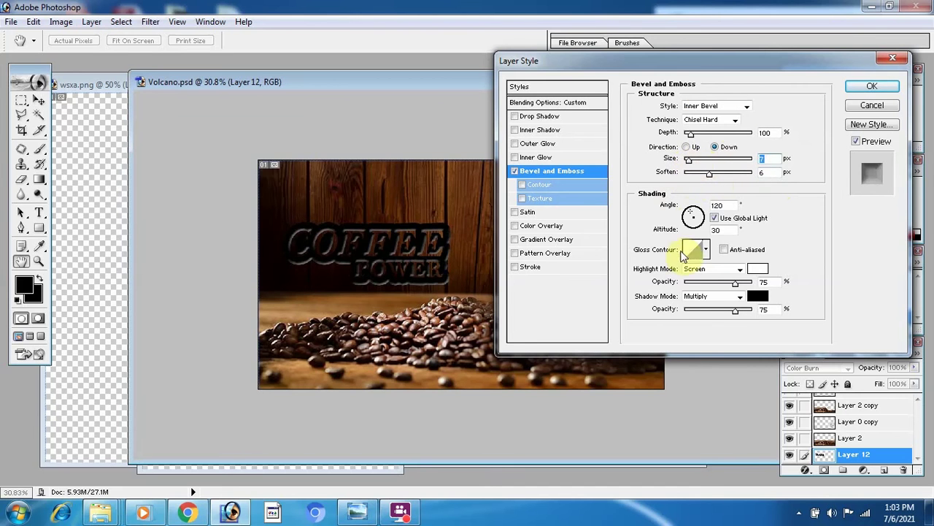
Step: Set the bevel's angle to 53°, altitude 6°, highlight opacity 53% and shadow opacity 100%, and nudge the title to the right
{"action": "mouse_move", "coordinate": [690, 211]}
{"action": "left_mouse_down"}
{"action": "mouse_move", "coordinate": [687, 221]}
{"action": "mouse_move", "coordinate": [701, 217]}
{"action": "left_mouse_up"}
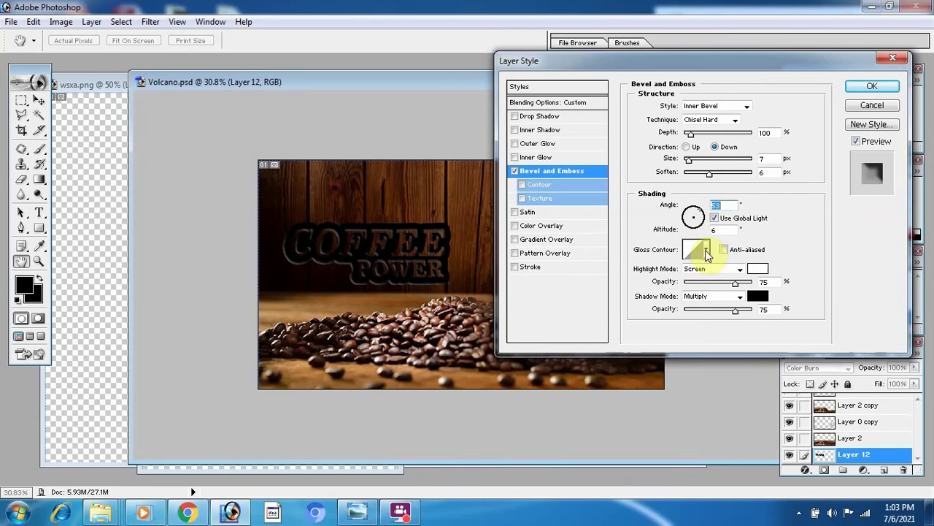
{"action": "left_click_drag", "start_coordinate": [734, 285], "coordinate": [756, 284]}
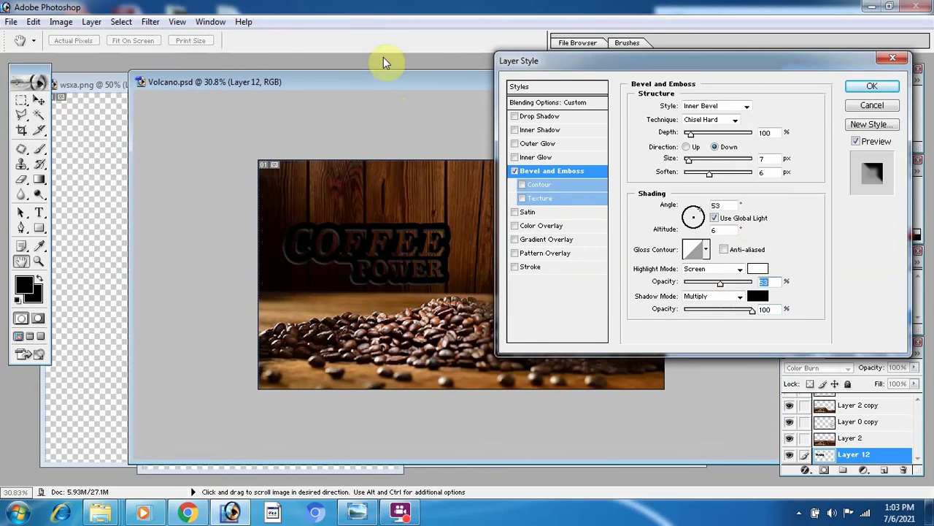
{"action": "key", "text": "Return"}
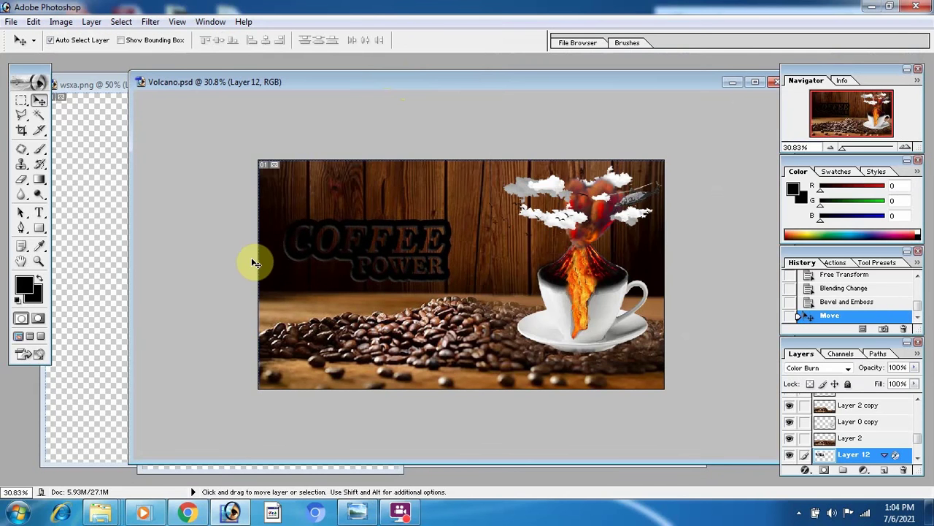
{"action": "left_click_drag", "start_coordinate": [251, 257], "coordinate": [312, 274]}
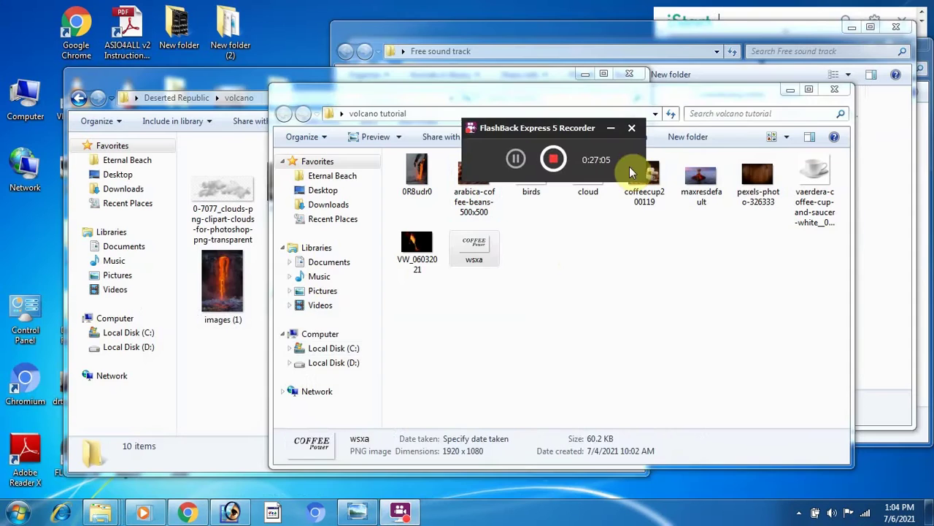
Step: Open the arabica-coffee-beans-500x500 image in Photoshop and convert its background to an editable layer
{"action": "double_click", "coordinate": [473, 175]}
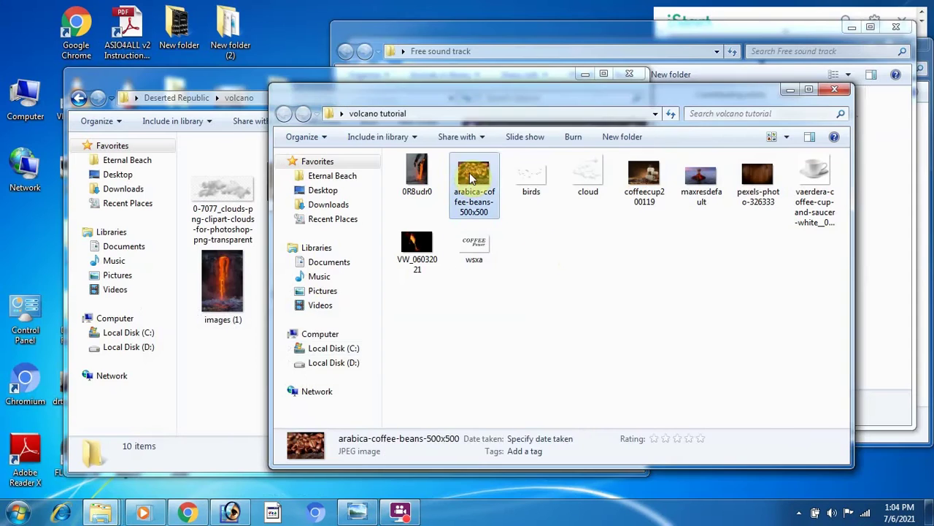
{"action": "double_click", "coordinate": [858, 409], "text": "alt"}
{"action": "key", "text": "l"}
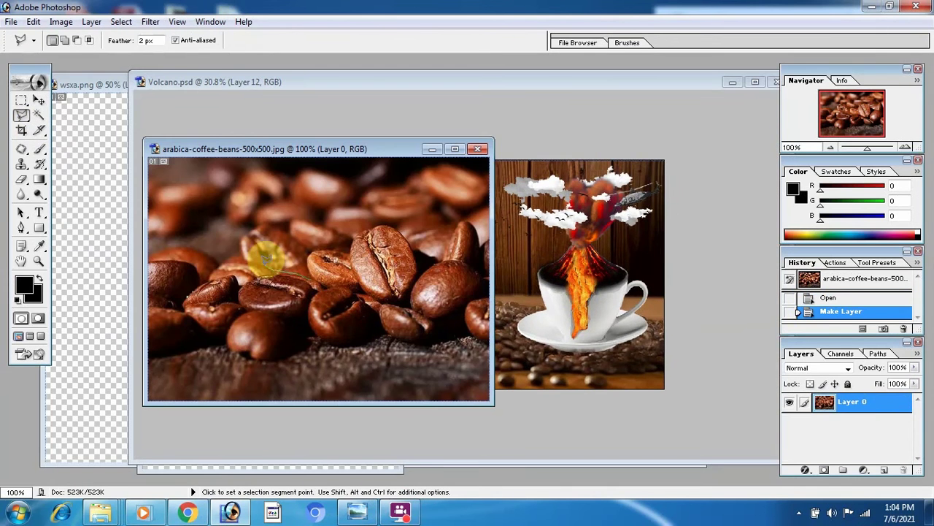
{"action": "left_click", "coordinate": [217, 264]}
{"action": "left_click", "coordinate": [183, 247]}
{"action": "left_click", "coordinate": [149, 257]}
{"action": "left_click", "coordinate": [149, 364]}
{"action": "left_click", "coordinate": [203, 335]}
{"action": "left_click", "coordinate": [227, 331]}
{"action": "left_click", "coordinate": [253, 360]}
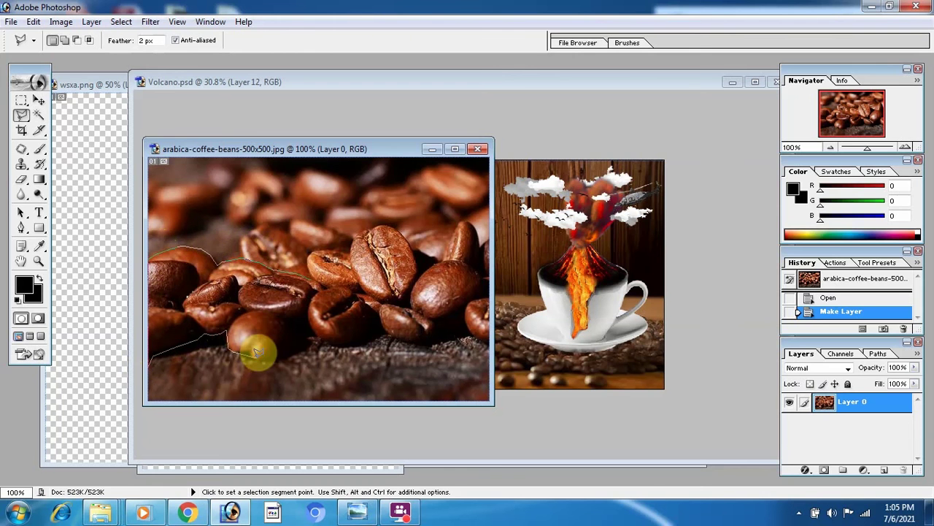
{"action": "left_click", "coordinate": [281, 357]}
{"action": "double_click", "coordinate": [141, 184]}
Step: Outline the background above the large beans on the right with the Polygonal Lasso, delete it and deselect
{"action": "left_click", "coordinate": [332, 182]}
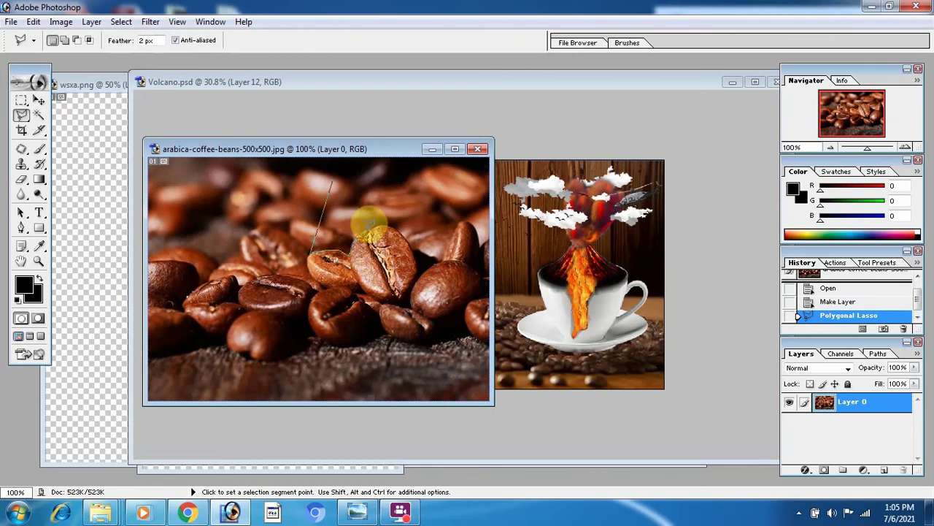
{"action": "left_click", "coordinate": [410, 244]}
{"action": "left_click", "coordinate": [417, 261]}
{"action": "left_click", "coordinate": [419, 275]}
{"action": "left_click", "coordinate": [441, 263]}
{"action": "left_click", "coordinate": [479, 232]}
{"action": "left_click", "coordinate": [483, 247]}
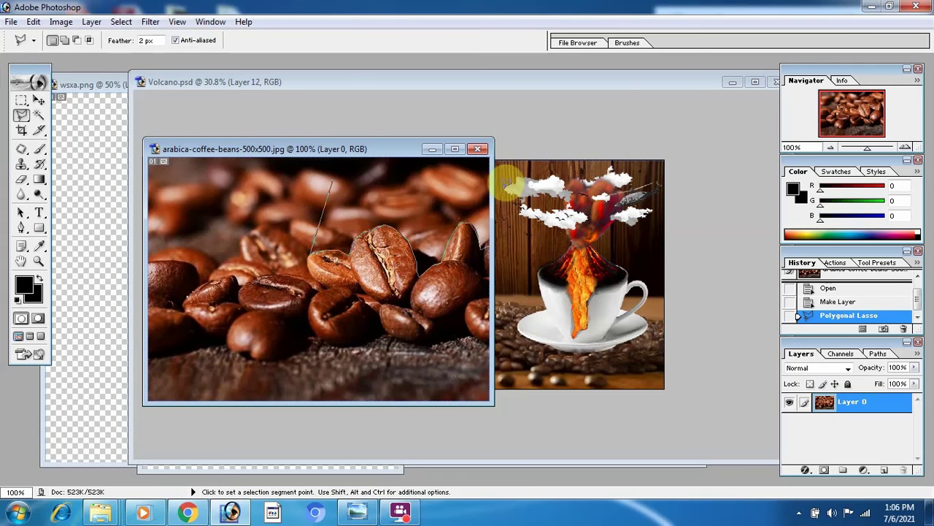
{"action": "left_click", "coordinate": [508, 183]}
{"action": "left_click", "coordinate": [373, 163]}
{"action": "left_click", "coordinate": [332, 183]}
{"action": "key", "text": "Delete"}
{"action": "key", "text": "ctrl+d"}
Step: Outline the background around the beans on the left, delete it and clear the selection
{"action": "left_click", "coordinate": [313, 275]}
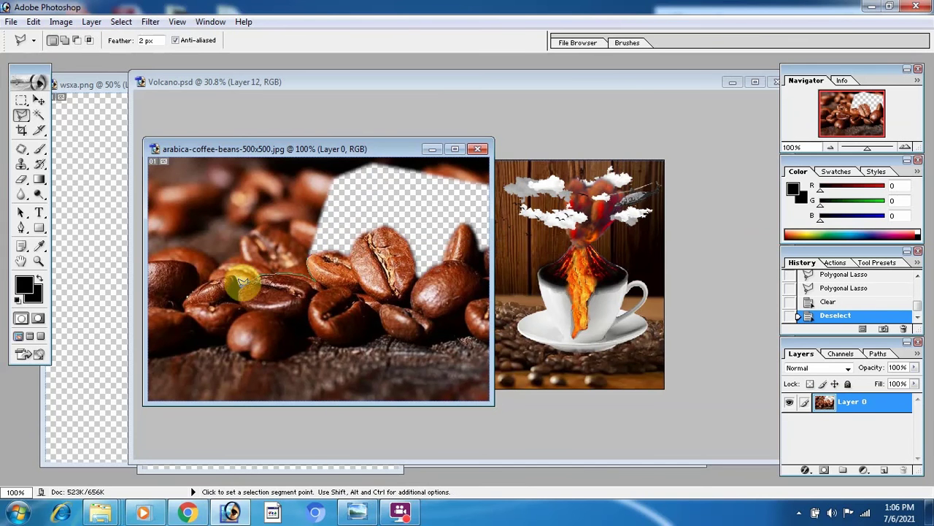
{"action": "left_click", "coordinate": [196, 280]}
{"action": "left_click", "coordinate": [194, 330]}
{"action": "left_click", "coordinate": [227, 327]}
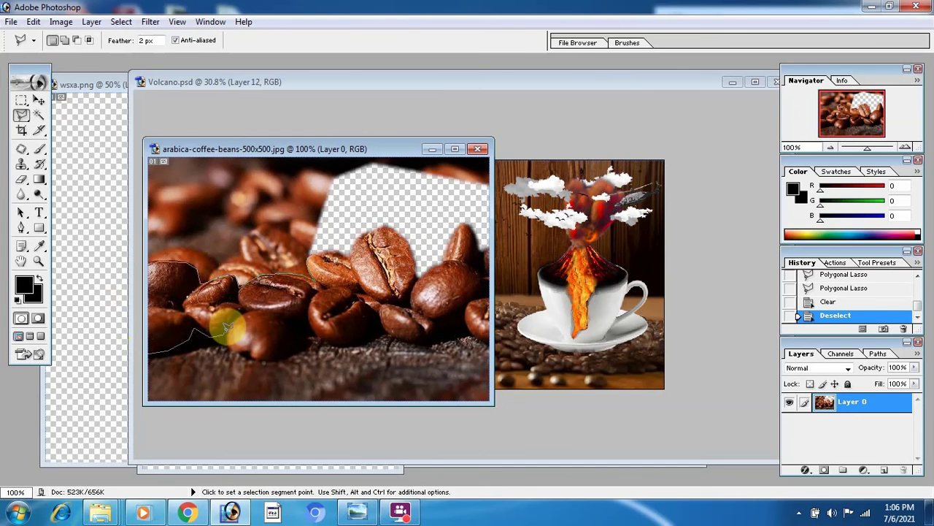
{"action": "left_click", "coordinate": [261, 359]}
{"action": "left_click", "coordinate": [298, 334]}
{"action": "left_click", "coordinate": [307, 315]}
{"action": "left_click", "coordinate": [360, 340]}
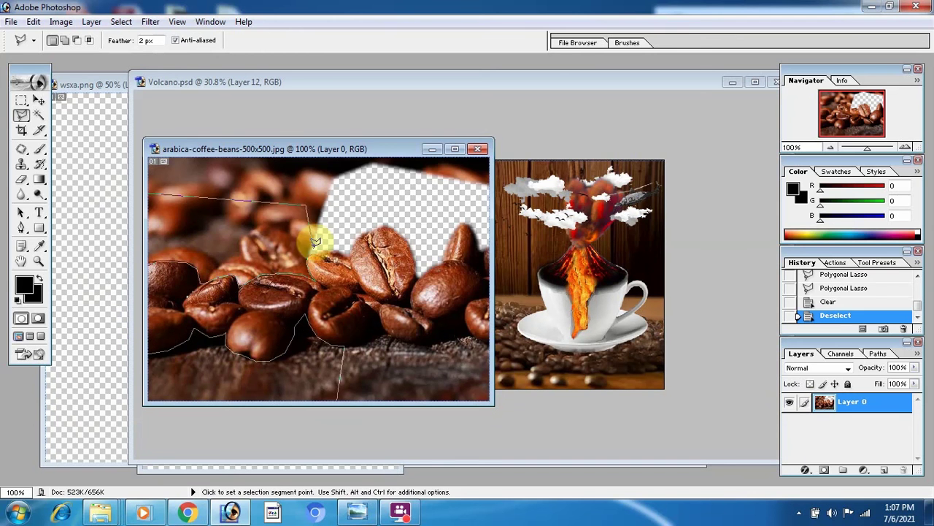
{"action": "left_click", "coordinate": [316, 280]}
{"action": "key", "text": "Delete"}
{"action": "key", "text": "ctrl+d"}
Step: Trace beneath the beans on the right and delete the remaining background, leaving the bean strip isolated
{"action": "left_click", "coordinate": [344, 348]}
{"action": "left_click", "coordinate": [384, 331]}
{"action": "left_click", "coordinate": [405, 343]}
{"action": "left_click", "coordinate": [431, 343]}
{"action": "left_click", "coordinate": [455, 330]}
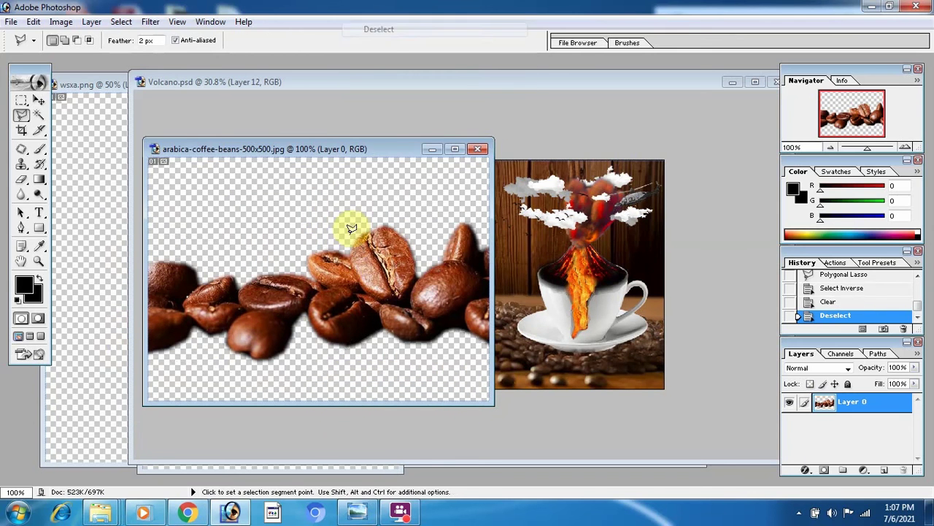
Step: Scale the bean strip down to 69.5% and center it on the canvas
{"action": "key", "text": "v"}
{"action": "key", "text": "ctrl+t"}
{"action": "left_click_drag", "start_coordinate": [309, 310], "coordinate": [316, 274]}
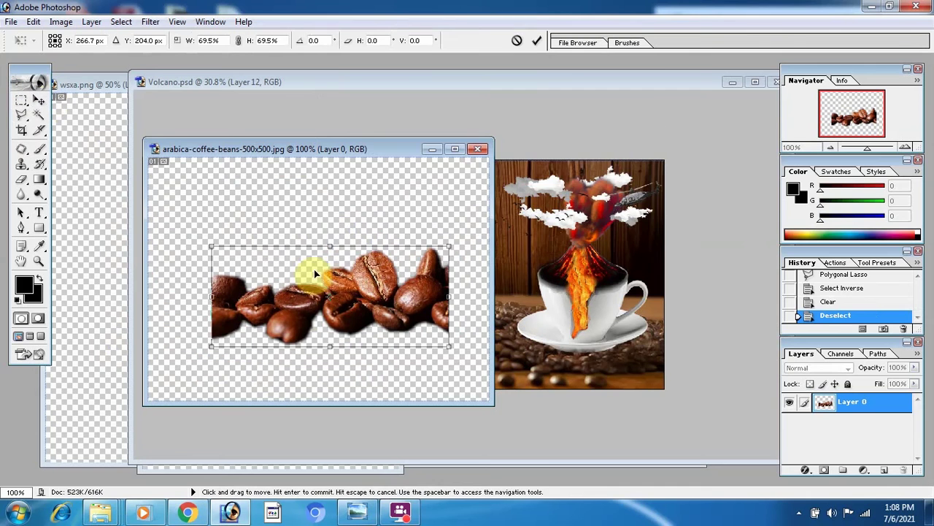
{"action": "key", "text": "Return"}
Step: Select the large upright bean, duplicate it over the strip's left end and flip the copy horizontally
{"action": "key", "text": "l"}
{"action": "double_click", "coordinate": [369, 290]}
{"action": "left_click", "coordinate": [38, 100]}
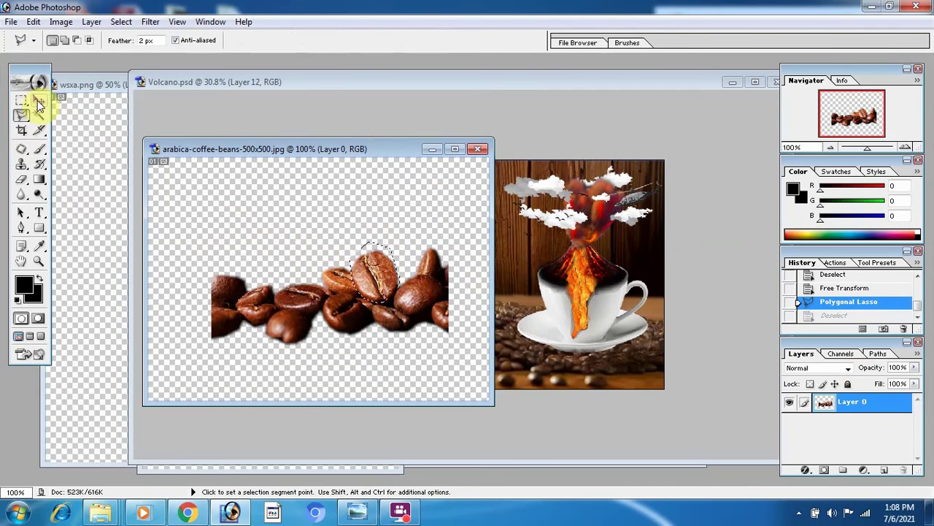
{"action": "mouse_move", "coordinate": [372, 274]}
{"action": "left_mouse_down"}
{"action": "mouse_move", "coordinate": [212, 296]}
{"action": "mouse_move", "coordinate": [225, 287]}
{"action": "left_mouse_up"}
{"action": "left_click", "coordinate": [32, 22]}
{"action": "left_click", "coordinate": [281, 446]}
{"action": "key", "text": "l"}
{"action": "right_click", "coordinate": [216, 317]}
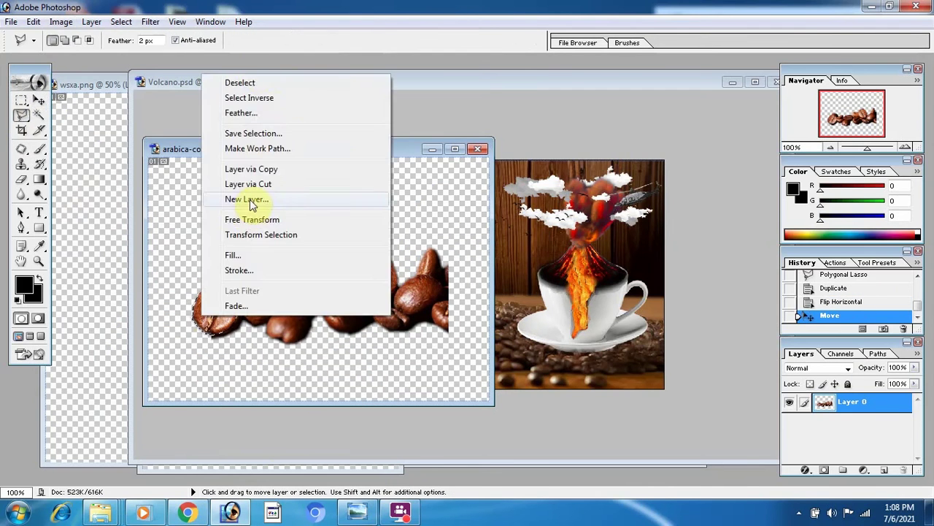
{"action": "left_click", "coordinate": [241, 83]}
{"action": "key", "text": "ctrl+t"}
{"action": "left_click_drag", "start_coordinate": [338, 281], "coordinate": [330, 265]}
{"action": "left_click", "coordinate": [830, 289]}
{"action": "right_click", "coordinate": [221, 308]}
{"action": "left_click", "coordinate": [117, 161]}
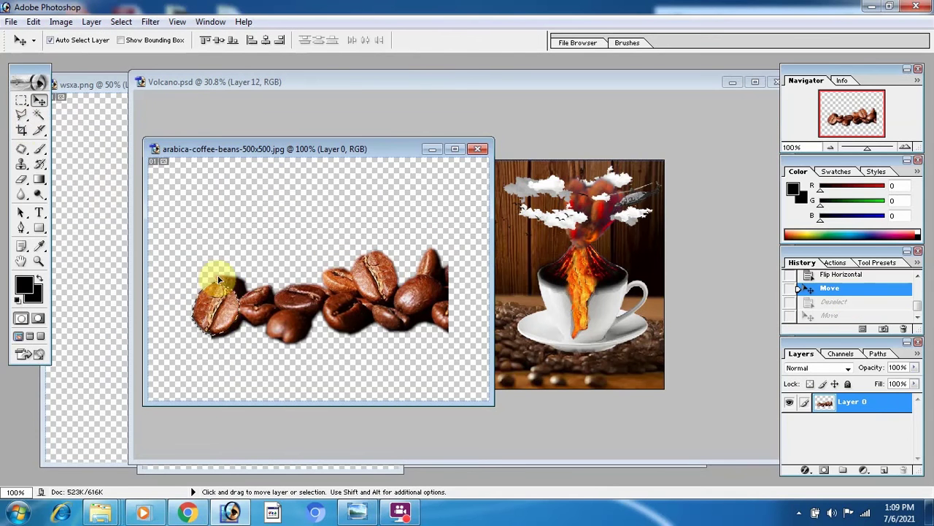
Step: Transform the flipped bean to cover the strip's cut left end, and copy it onto a new layer
{"action": "left_click_drag", "start_coordinate": [218, 277], "coordinate": [183, 337]}
{"action": "key", "text": "ctrl+t"}
{"action": "right_click", "coordinate": [228, 308]}
{"action": "mouse_move", "coordinate": [227, 306]}
{"action": "left_mouse_down"}
{"action": "mouse_move", "coordinate": [201, 306]}
{"action": "mouse_move", "coordinate": [445, 290]}
{"action": "left_mouse_up"}
{"action": "left_click", "coordinate": [280, 469]}
{"action": "left_click", "coordinate": [39, 101]}
{"action": "right_click", "coordinate": [240, 308]}
{"action": "key", "text": "l"}
{"action": "right_click", "coordinate": [221, 310]}
{"action": "left_click", "coordinate": [270, 165]}
Step: Place scaled-down and rotated copies of the bean over the strip's cut right end
{"action": "key", "text": "v"}
{"action": "key", "text": "ctrl+t"}
{"action": "left_click_drag", "start_coordinate": [413, 252], "coordinate": [433, 271]}
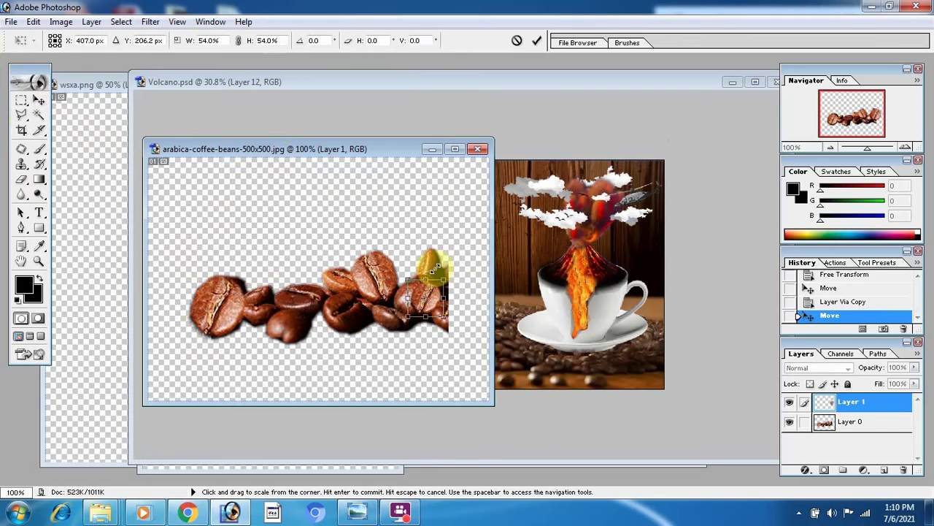
{"action": "mouse_move", "coordinate": [449, 308]}
{"action": "left_mouse_down"}
{"action": "mouse_move", "coordinate": [446, 293]}
{"action": "mouse_move", "coordinate": [448, 317]}
{"action": "left_mouse_up"}
{"action": "key", "text": "Return"}
{"action": "key", "text": "ctrl+t"}
{"action": "left_click_drag", "start_coordinate": [446, 315], "coordinate": [476, 264]}
{"action": "key", "text": "Return"}
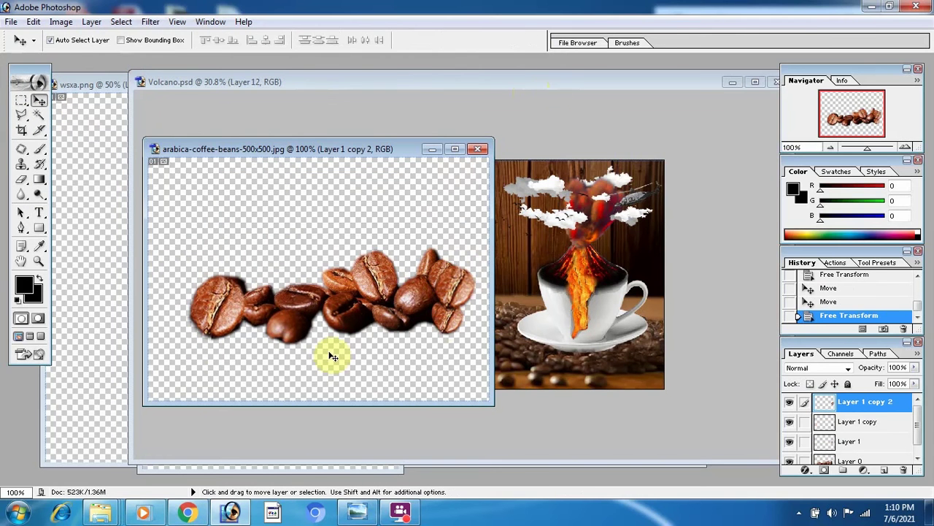
Step: Bring the finished bean strip into Volcano.psd and duplicate it in a row along the base of the wooden wall
{"action": "left_click_drag", "start_coordinate": [293, 345], "coordinate": [340, 283]}
{"action": "left_click", "coordinate": [466, 234]}
{"action": "left_click", "coordinate": [323, 282]}
{"action": "key", "text": "ctrl+z"}
{"action": "right_click", "coordinate": [852, 404]}
{"action": "left_click", "coordinate": [788, 271]}
{"action": "key", "text": "Return"}
{"action": "left_click_drag", "start_coordinate": [430, 284], "coordinate": [542, 283]}
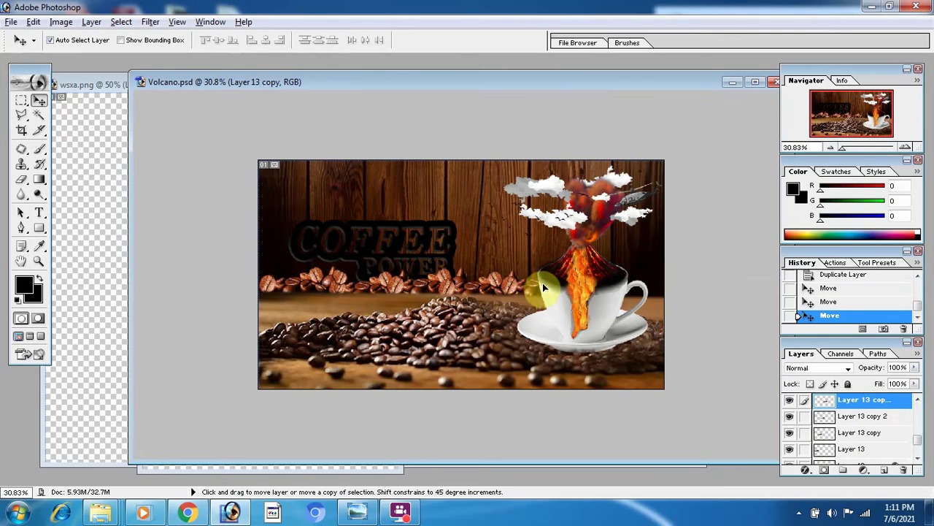
Step: Stack more duplicated, flipped and transformed bean strips into a heap along the wall and behind the cup
{"action": "left_click_drag", "start_coordinate": [390, 285], "coordinate": [471, 275]}
{"action": "left_click_drag", "start_coordinate": [634, 271], "coordinate": [467, 242]}
{"action": "left_click", "coordinate": [33, 22]}
{"action": "mouse_move", "coordinate": [73, 295]}
{"action": "left_click", "coordinate": [281, 446]}
{"action": "key", "text": "ctrl+t"}
{"action": "left_click_drag", "start_coordinate": [499, 232], "coordinate": [471, 227]}
{"action": "key", "text": "Return"}
{"action": "key", "text": "ctrl+t"}
{"action": "key", "text": "Return"}
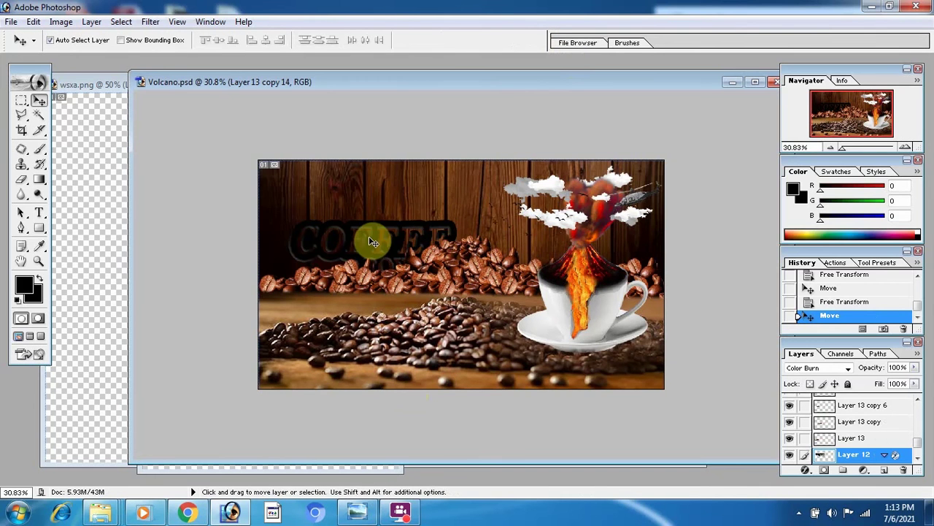
Step: Move the COFFEE POWER title up and to the left on the wall, clear of the bean heap
{"action": "left_click_drag", "start_coordinate": [372, 240], "coordinate": [348, 213]}
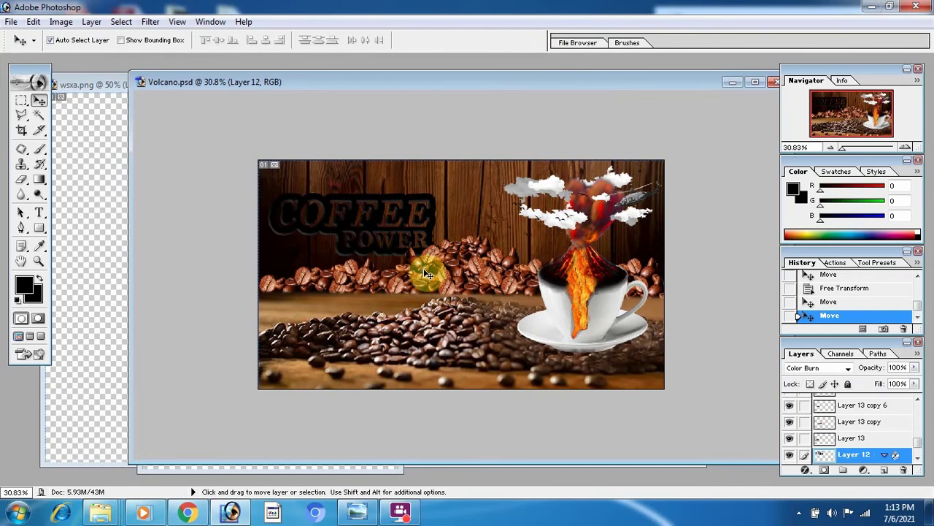
Step: Try lowering the Layer 13 copy 2 bean strip through the layer stack, beneath the title and wooden wall layers
{"action": "left_click_drag", "start_coordinate": [425, 272], "coordinate": [428, 275]}
{"action": "left_click_drag", "start_coordinate": [865, 400], "coordinate": [880, 458]}
{"action": "left_click_drag", "start_coordinate": [869, 432], "coordinate": [879, 457]}
{"action": "left_click", "coordinate": [918, 460]}
{"action": "left_click_drag", "start_coordinate": [869, 405], "coordinate": [879, 457]}
{"action": "left_click", "coordinate": [917, 460]}
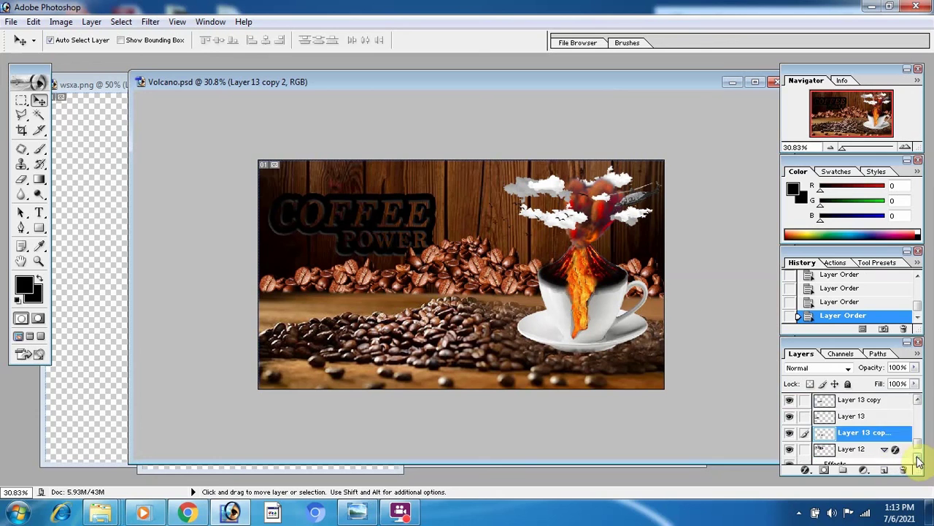
{"action": "key", "text": "ctrl+bracketleft"}
{"action": "key", "text": "ctrl+bracketleft"}
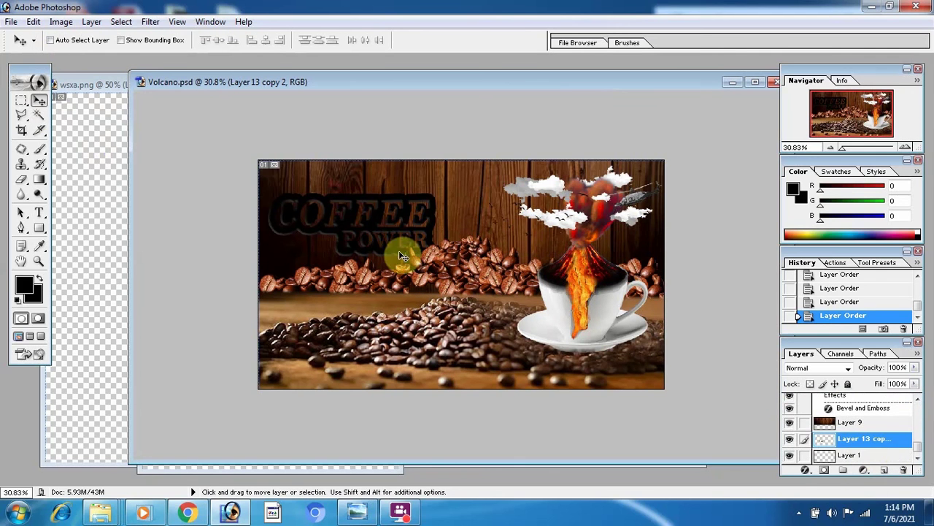
Step: Step back in the history and try placing the bean strip's layer between the title and the wooden wall
{"action": "left_click", "coordinate": [841, 275]}
{"action": "left_click", "coordinate": [918, 459]}
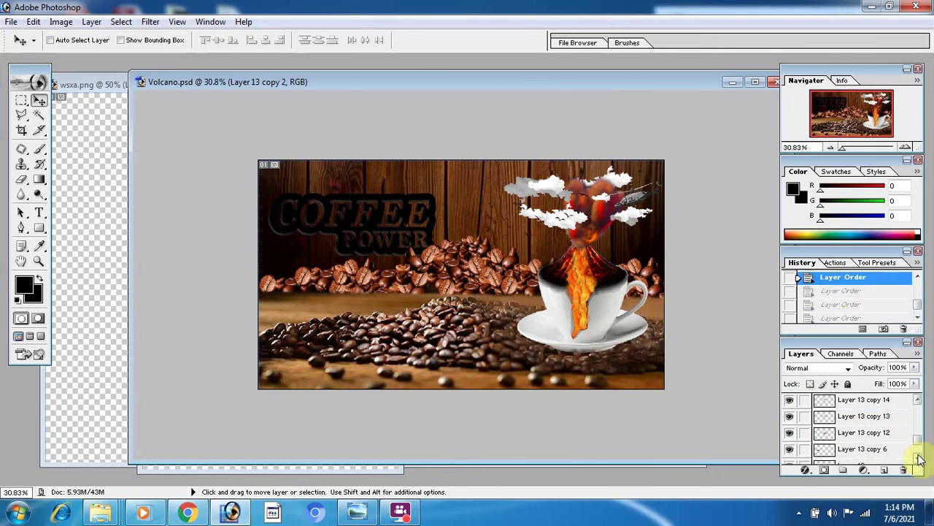
{"action": "left_click", "coordinate": [843, 291]}
{"action": "left_click_drag", "start_coordinate": [865, 400], "coordinate": [865, 448]}
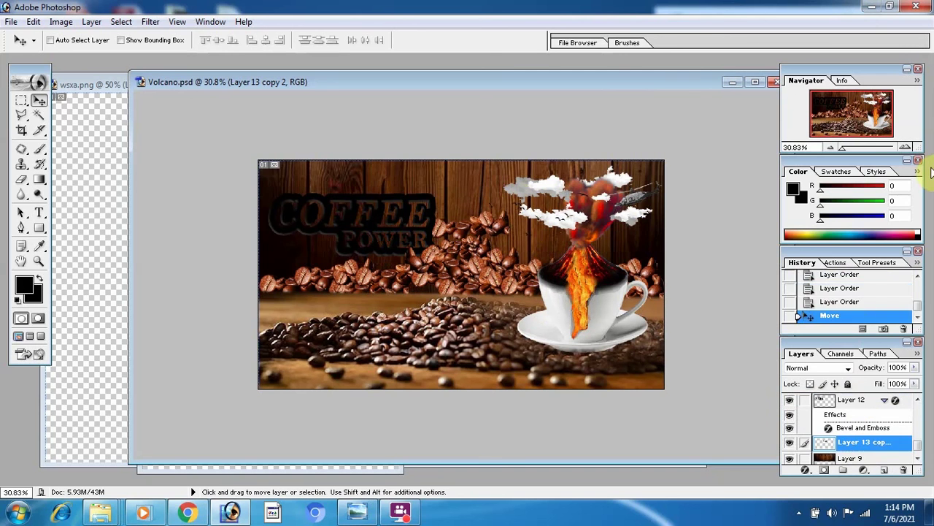
Step: Revert the bean strip's layer order changes through the history, keeping the title clear of the heap
{"action": "scroll", "coordinate": [857, 309], "scroll_direction": "up", "scroll_amount": 3}
{"action": "left_click", "coordinate": [859, 286]}
{"action": "scroll", "coordinate": [854, 292], "scroll_direction": "up", "scroll_amount": 2}
{"action": "left_click", "coordinate": [845, 292]}
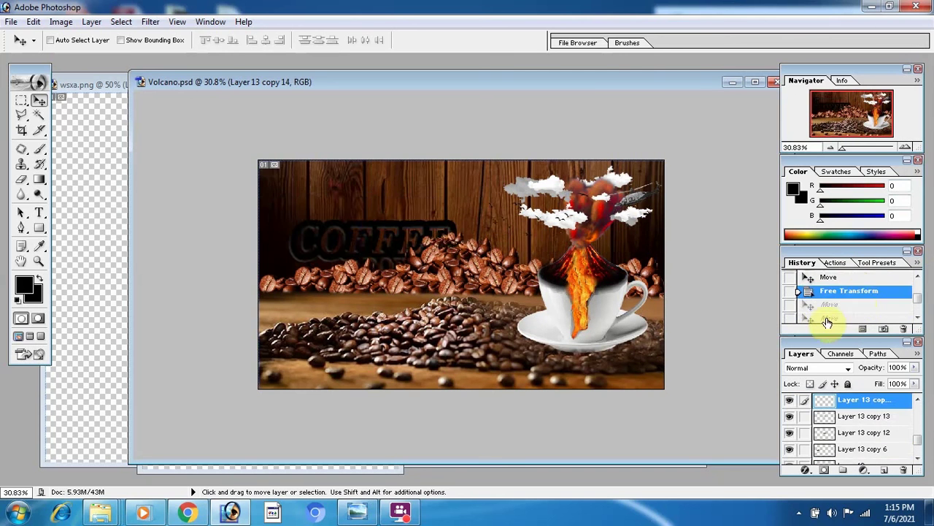
{"action": "left_click", "coordinate": [844, 307]}
{"action": "left_click", "coordinate": [844, 317]}
Step: Enable Auto Select Layer, duplicate a bean strip from the wall heap and raise the copy near the top of the layer stack
{"action": "left_click", "coordinate": [473, 366], "text": "ctrl"}
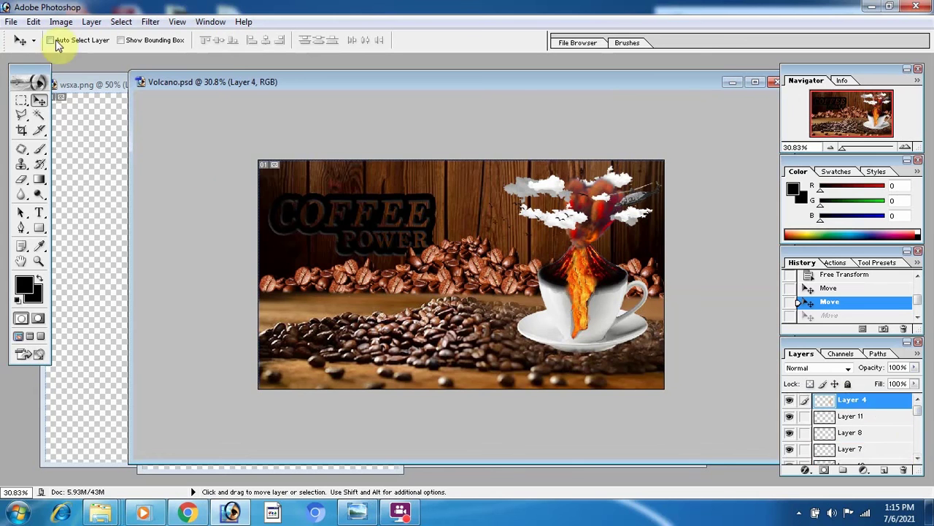
{"action": "left_click", "coordinate": [55, 42]}
{"action": "left_click_drag", "start_coordinate": [363, 284], "coordinate": [422, 206]}
{"action": "left_click_drag", "start_coordinate": [919, 438], "coordinate": [919, 429]}
{"action": "left_click_drag", "start_coordinate": [865, 454], "coordinate": [872, 397]}
{"action": "left_click_drag", "start_coordinate": [872, 416], "coordinate": [875, 373]}
{"action": "key", "text": "ctrl+bracketright"}
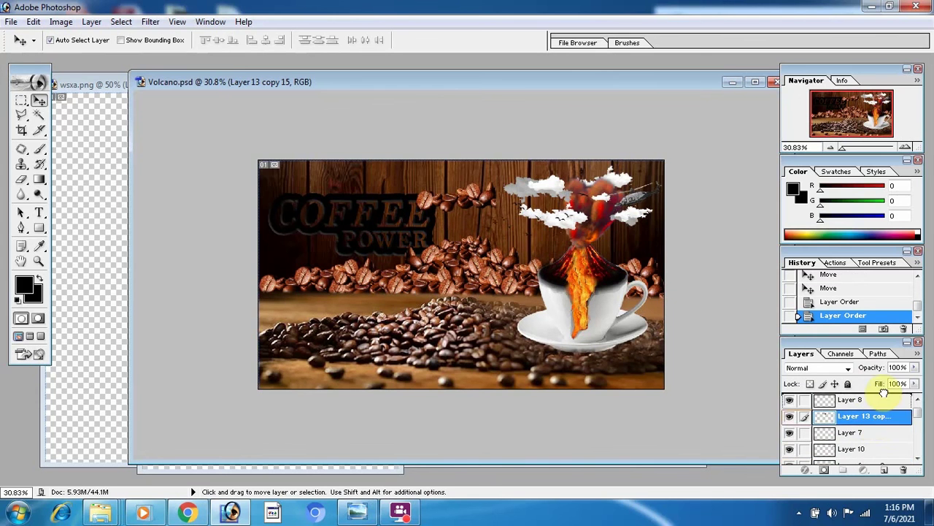
{"action": "key", "text": "ctrl+bracketright"}
Step: Transform the strip copy to a smaller size and duplicate it along the base of the bean heap
{"action": "key", "text": "ctrl+t"}
{"action": "left_click_drag", "start_coordinate": [415, 300], "coordinate": [311, 295]}
{"action": "key", "text": "Return"}
{"action": "left_click_drag", "start_coordinate": [374, 290], "coordinate": [500, 294]}
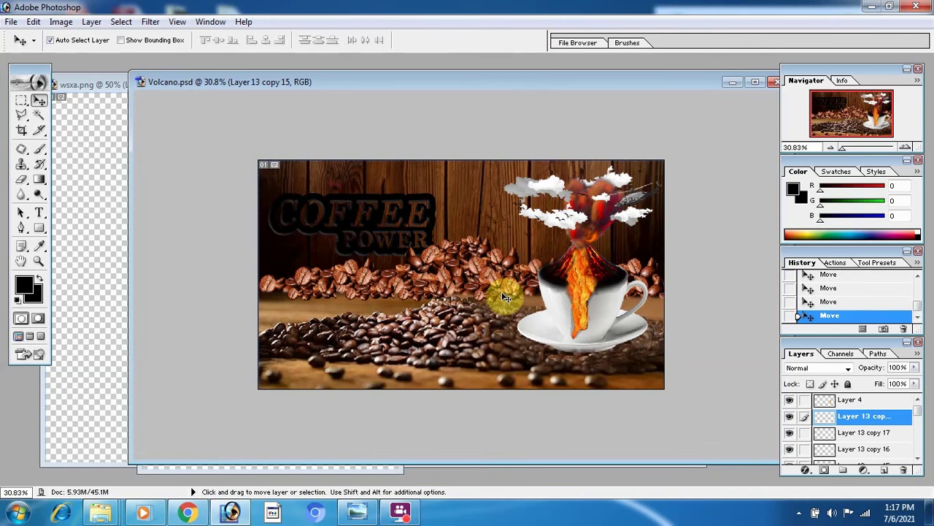
Step: Transform another strip copy at the right base of the heap and shift the beans at its peak
{"action": "key", "text": "ctrl+t"}
{"action": "mouse_move", "coordinate": [537, 267]}
{"action": "left_mouse_down"}
{"action": "mouse_move", "coordinate": [507, 299]}
{"action": "mouse_move", "coordinate": [461, 292]}
{"action": "mouse_move", "coordinate": [389, 383]}
{"action": "mouse_move", "coordinate": [521, 311]}
{"action": "left_mouse_up"}
{"action": "left_click", "coordinate": [536, 41]}
{"action": "left_click_drag", "start_coordinate": [473, 242], "coordinate": [468, 243]}
Step: Paint a soft black shadow under the bean heap on Layer 2 copy with a 90 px brush at 10% opacity
{"action": "left_click", "coordinate": [301, 315]}
{"action": "key", "text": "b"}
{"action": "left_click", "coordinate": [92, 41]}
{"action": "left_click_drag", "start_coordinate": [33, 75], "coordinate": [78, 77]}
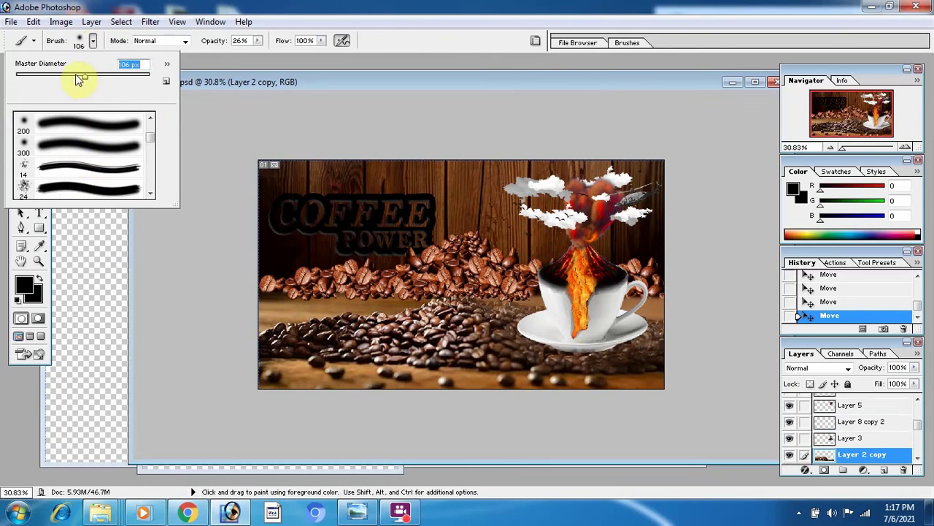
{"action": "key", "text": "Return"}
{"action": "key", "text": "1"}
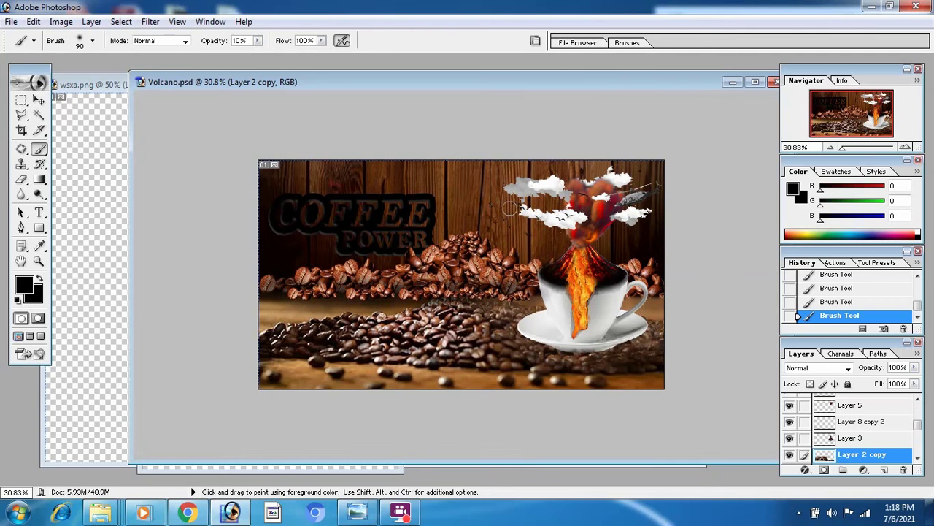
Step: Reselect Layer 2 copy, paint more soft black shading on the tabletop and maximize the document window
{"action": "key", "text": "v"}
{"action": "left_click", "coordinate": [501, 299]}
{"action": "left_click", "coordinate": [608, 310]}
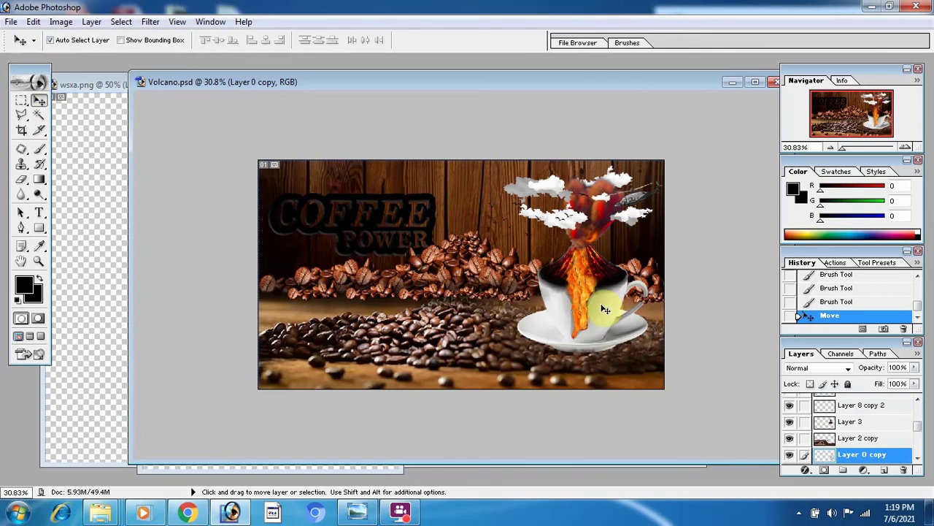
{"action": "left_click", "coordinate": [657, 303]}
{"action": "left_click", "coordinate": [530, 359]}
{"action": "key", "text": "b"}
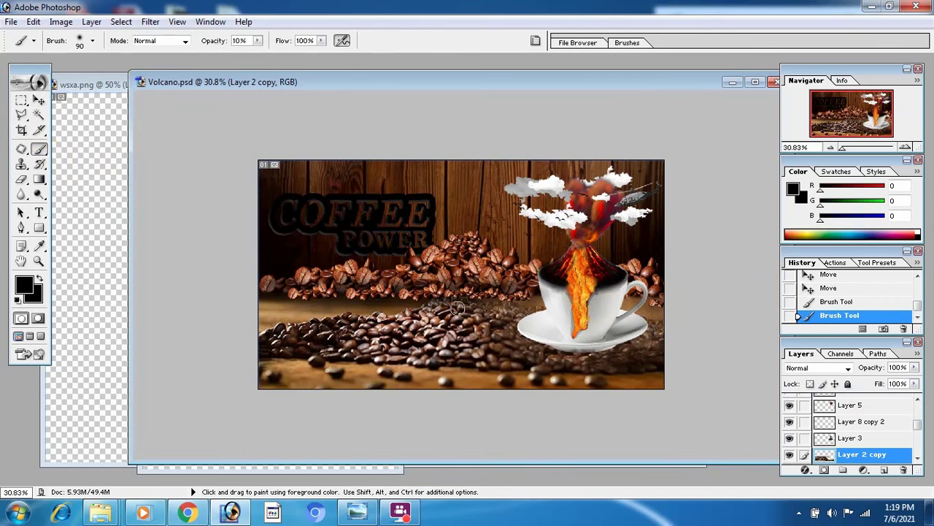
{"action": "left_click", "coordinate": [756, 82]}
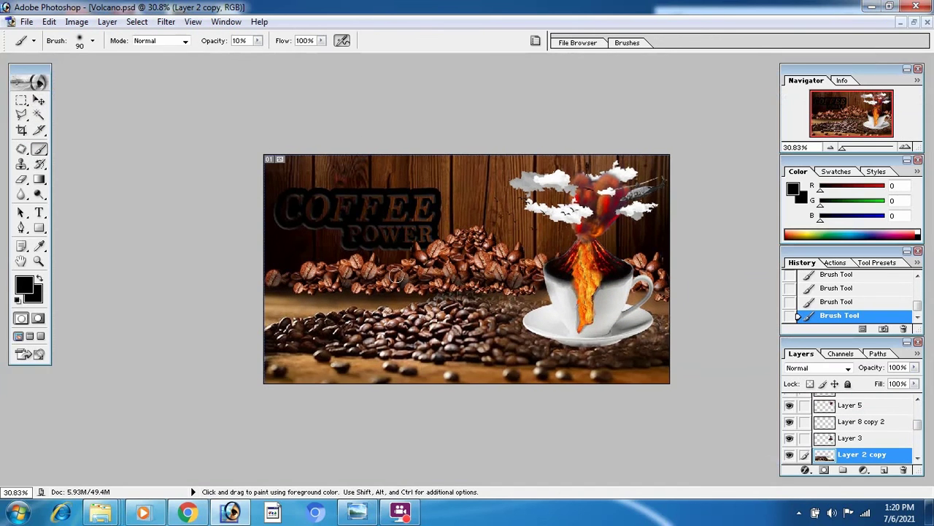
Step: Merge the linked bean strip layers of the wall heap into a single layer
{"action": "left_click_drag", "start_coordinate": [917, 427], "coordinate": [918, 409]}
{"action": "left_click", "coordinate": [878, 401]}
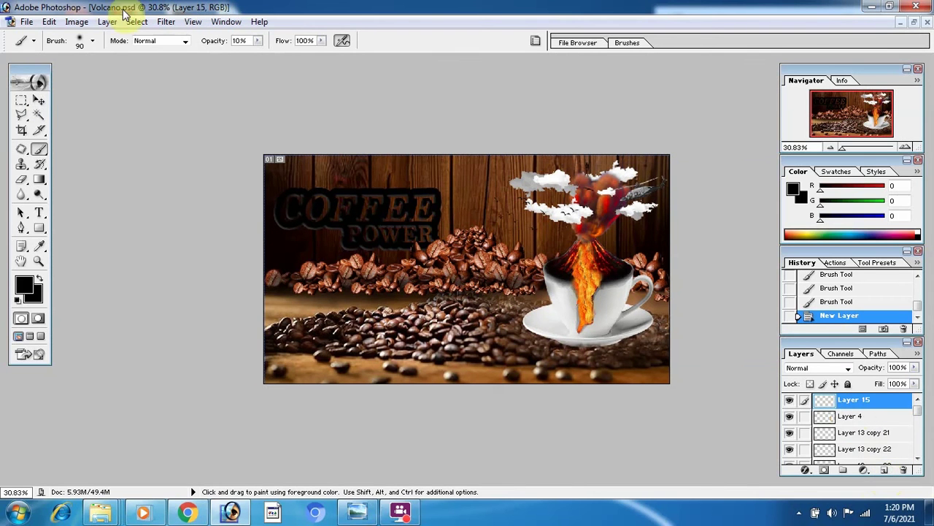
{"action": "key", "text": "alt+e"}
{"action": "key", "text": "l"}
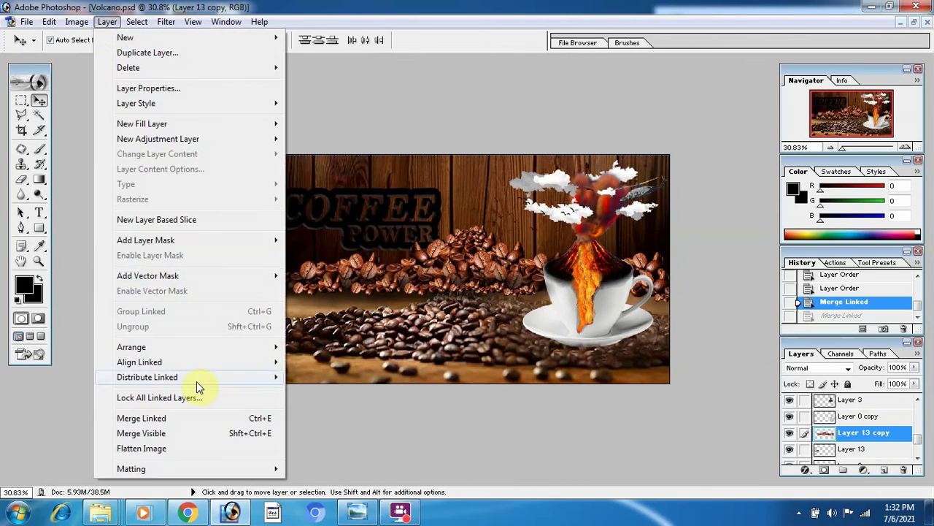
{"action": "left_click", "coordinate": [229, 419]}
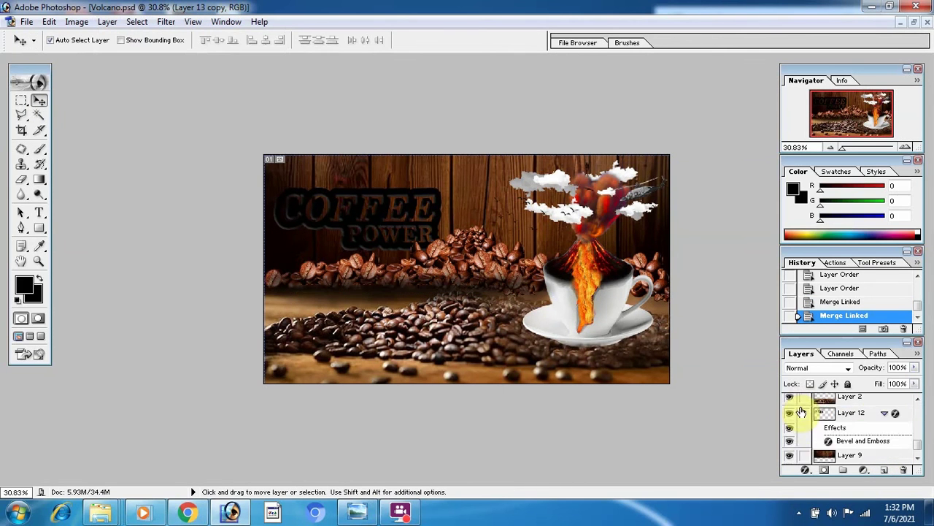
Step: Duplicate the merged bean heap, bring the copy to the top of the layer stack and move it into the foreground
{"action": "left_click_drag", "start_coordinate": [483, 254], "coordinate": [462, 273]}
{"action": "left_click_drag", "start_coordinate": [870, 401], "coordinate": [873, 326]}
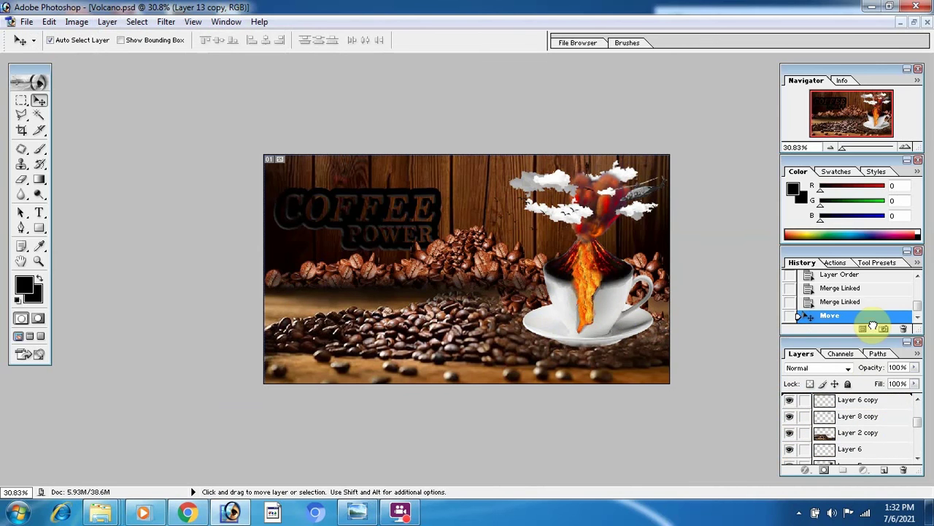
{"action": "mouse_move", "coordinate": [873, 396]}
{"action": "left_mouse_down"}
{"action": "mouse_move", "coordinate": [870, 408]}
{"action": "mouse_move", "coordinate": [888, 407]}
{"action": "mouse_move", "coordinate": [880, 395]}
{"action": "left_mouse_up"}
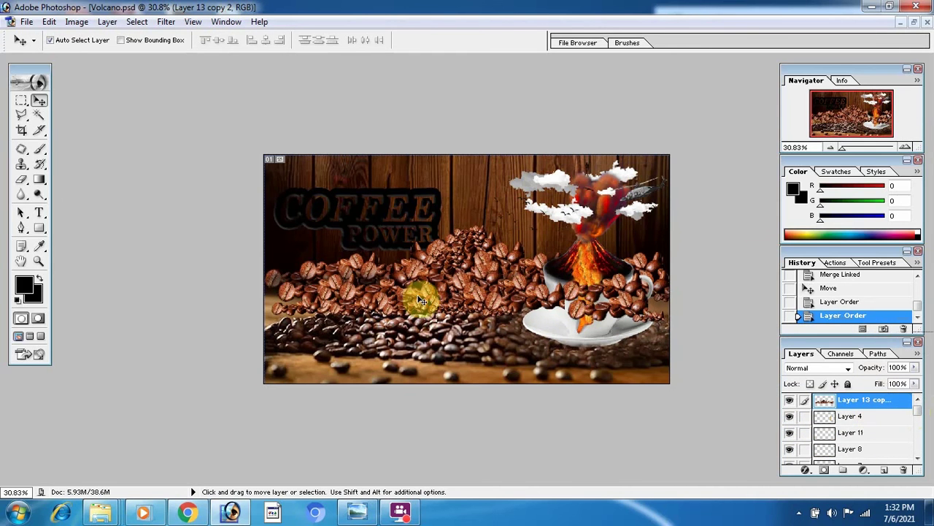
{"action": "left_click_drag", "start_coordinate": [422, 301], "coordinate": [460, 377]}
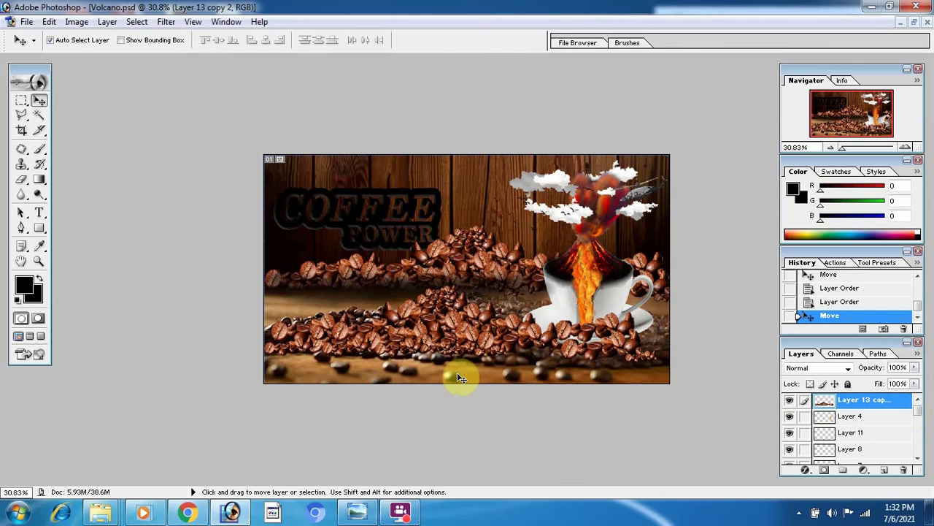
{"action": "left_click_drag", "start_coordinate": [520, 357], "coordinate": [520, 340]}
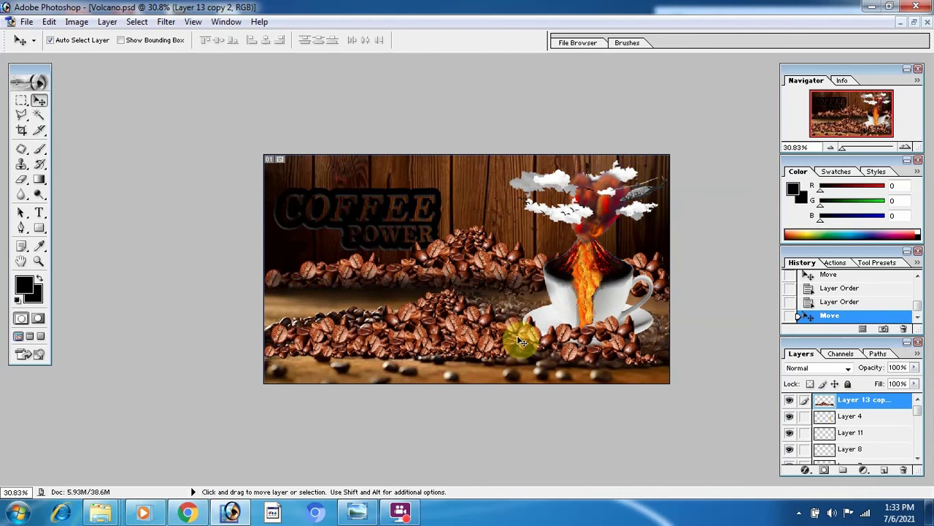
Step: Skew the foreground heap slightly, narrow it to 93.7% width and lower it onto the picture's bottom edge
{"action": "key", "text": "ctrl+t"}
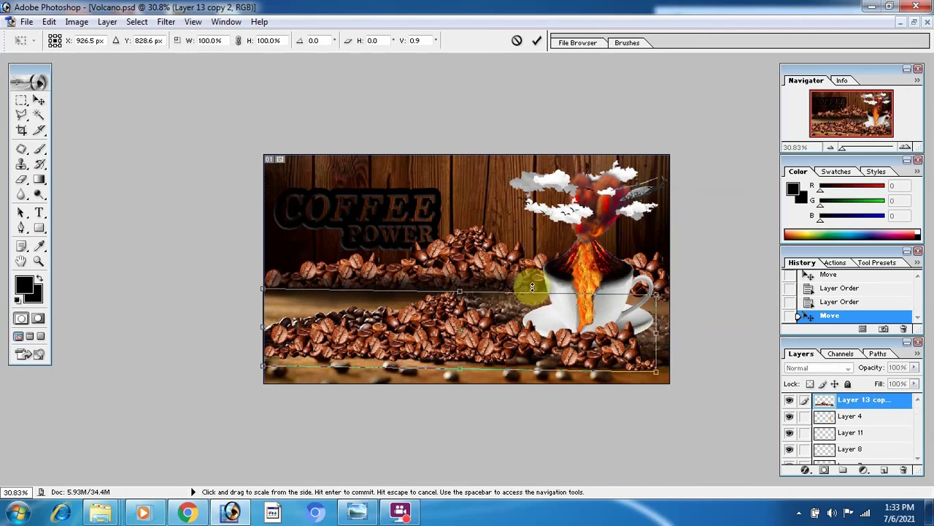
{"action": "left_click_drag", "start_coordinate": [655, 332], "coordinate": [601, 350]}
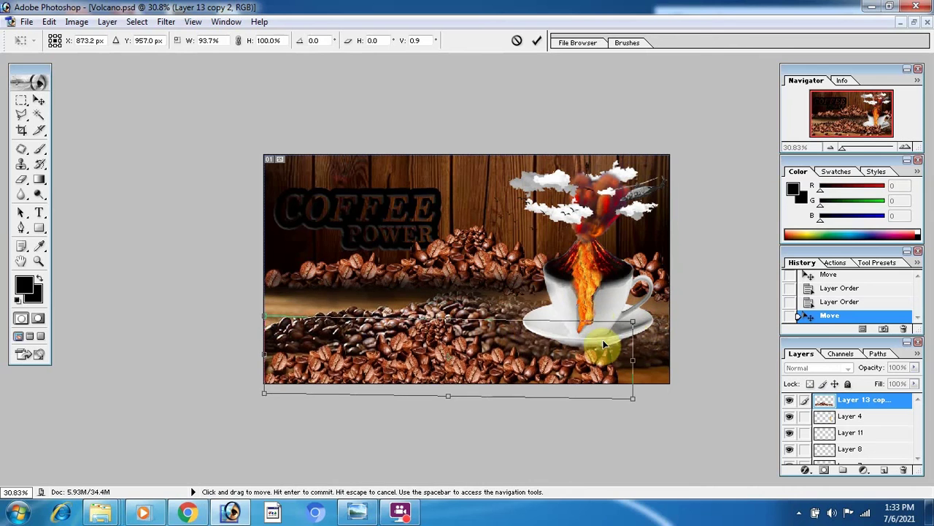
{"action": "left_click", "coordinate": [535, 45]}
Step: Duplicate the foreground heap behind itself, rotate it 2.5° at 86.9% width, and place another copy in front of the saucer's right side
{"action": "left_click_drag", "start_coordinate": [451, 371], "coordinate": [371, 352], "text": "alt"}
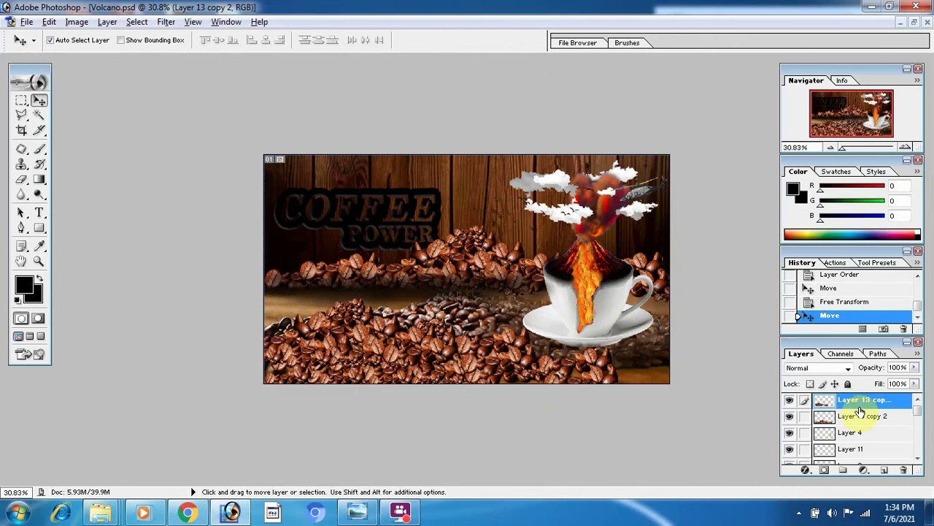
{"action": "left_click_drag", "start_coordinate": [860, 406], "coordinate": [859, 423]}
{"action": "left_click_drag", "start_coordinate": [488, 351], "coordinate": [551, 348]}
{"action": "left_click_drag", "start_coordinate": [625, 382], "coordinate": [623, 390]}
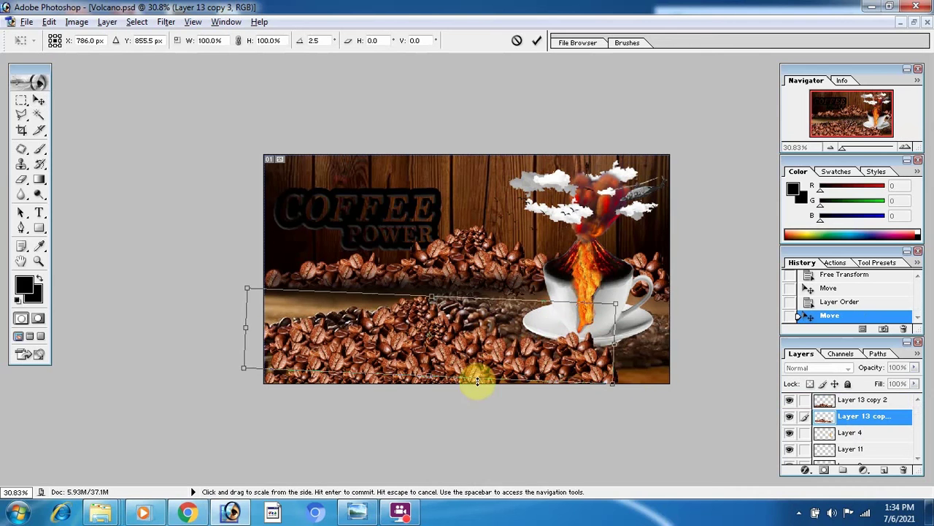
{"action": "left_click_drag", "start_coordinate": [247, 329], "coordinate": [295, 331]}
{"action": "left_click_drag", "start_coordinate": [514, 341], "coordinate": [566, 349]}
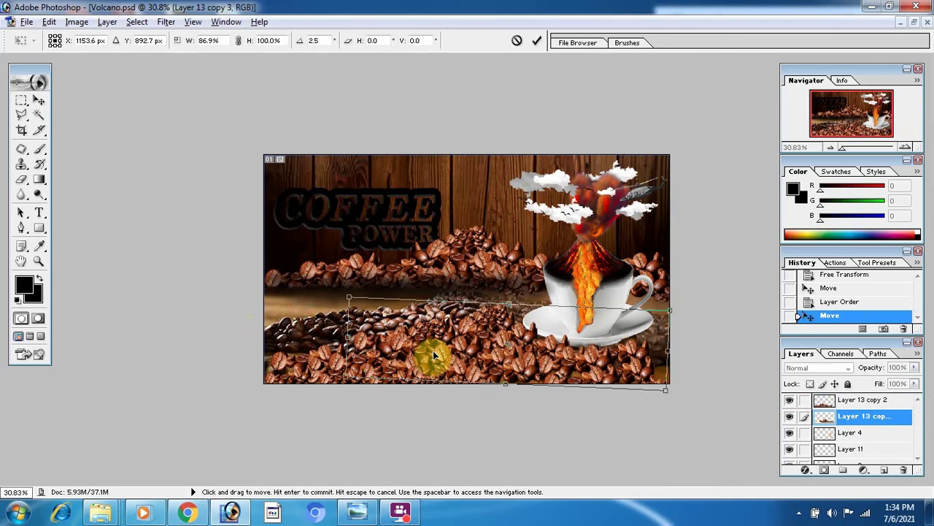
{"action": "key", "text": "Return"}
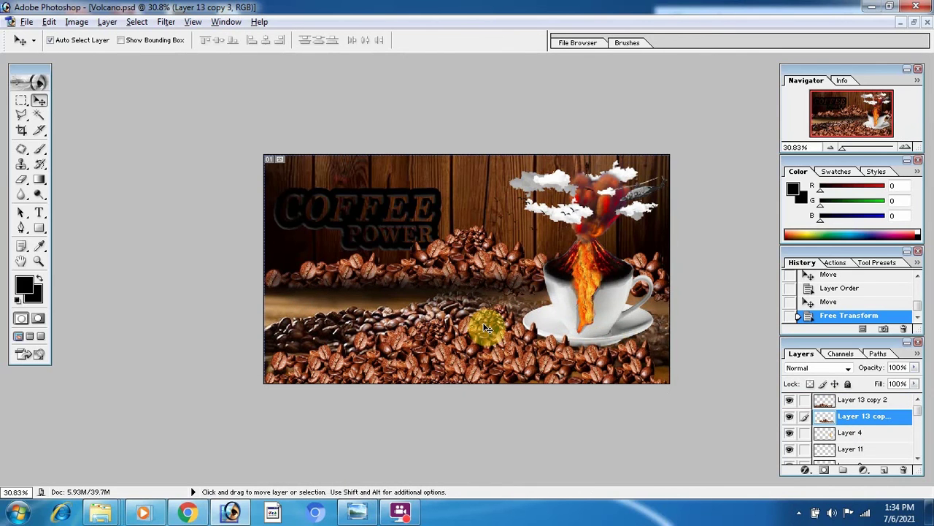
{"action": "left_click_drag", "start_coordinate": [488, 328], "coordinate": [642, 335]}
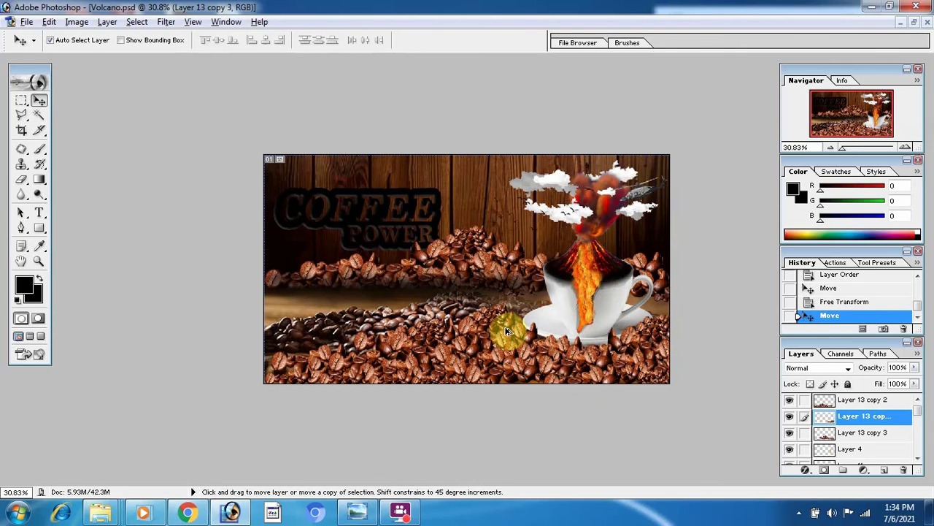
{"action": "left_click_drag", "start_coordinate": [508, 330], "coordinate": [492, 360]}
{"action": "right_click", "coordinate": [862, 400]}
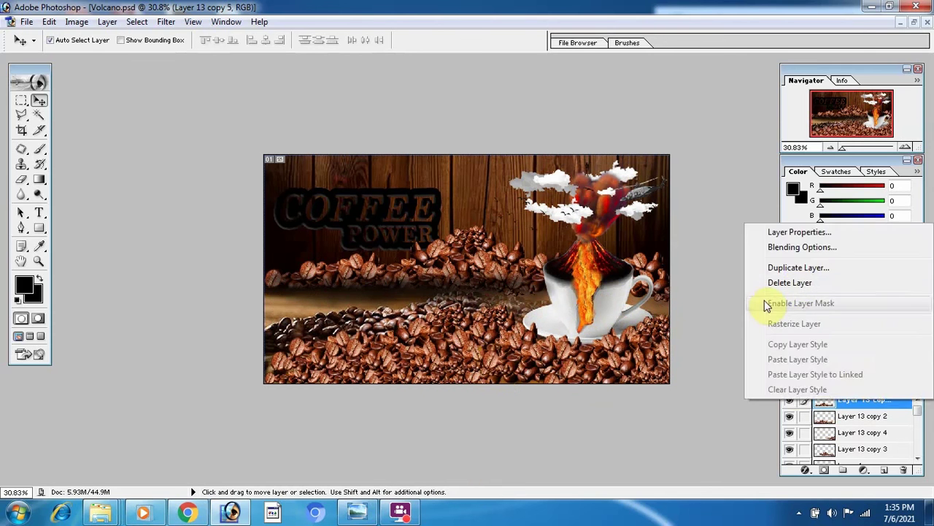
{"action": "left_click", "coordinate": [787, 283]}
Step: Erase around the upper edge of the tabletop image on Layer 2 copy with a soft 300 px eraser
{"action": "left_click", "coordinate": [424, 290]}
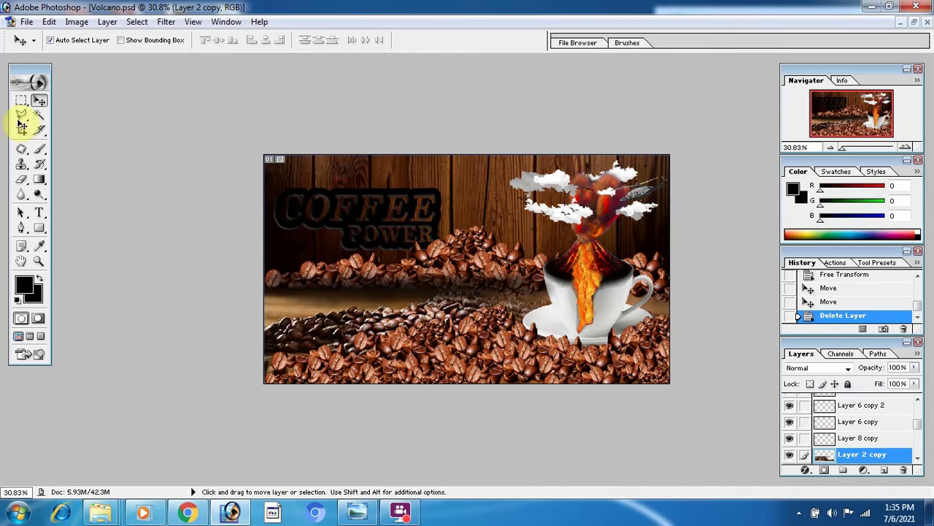
{"action": "left_click", "coordinate": [22, 179]}
{"action": "left_click_drag", "start_coordinate": [466, 272], "coordinate": [452, 259]}
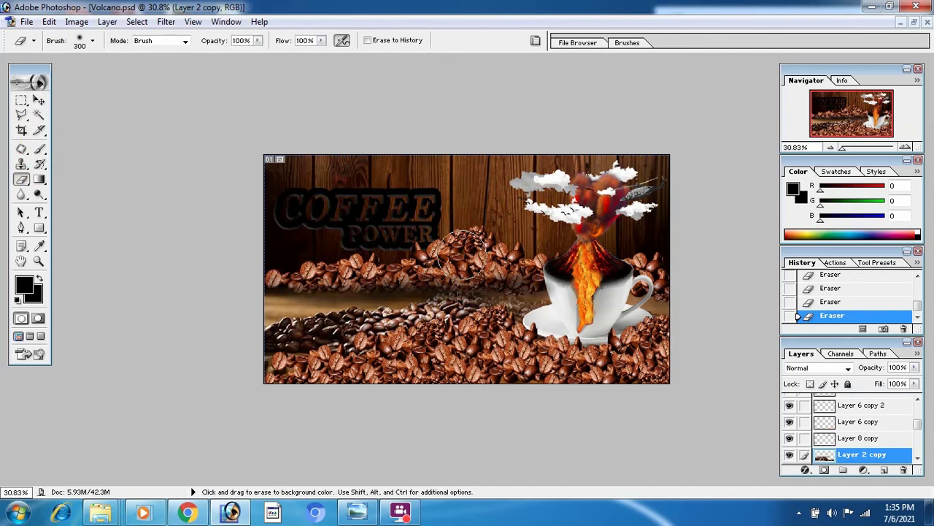
{"action": "key", "text": "v"}
{"action": "left_click", "coordinate": [430, 251]}
{"action": "left_click", "coordinate": [166, 22]}
{"action": "mouse_move", "coordinate": [190, 123]}
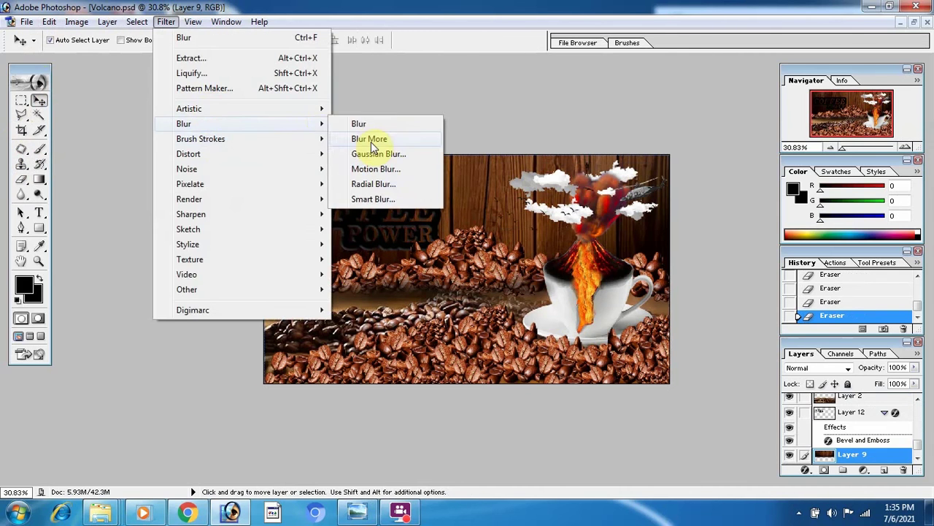
{"action": "left_click", "coordinate": [365, 152]}
{"action": "key", "text": "Escape"}
Step: Apply a Gaussian Blur to the merged bean heap along the wooden wall
{"action": "left_click", "coordinate": [327, 212]}
{"action": "left_click", "coordinate": [166, 21]}
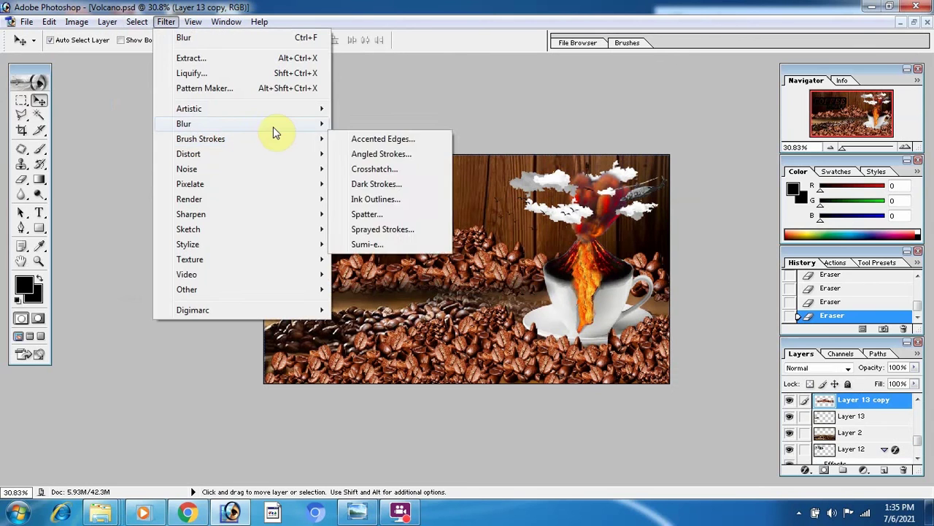
{"action": "mouse_move", "coordinate": [273, 129]}
{"action": "left_click", "coordinate": [365, 152]}
{"action": "left_click", "coordinate": [298, 88]}
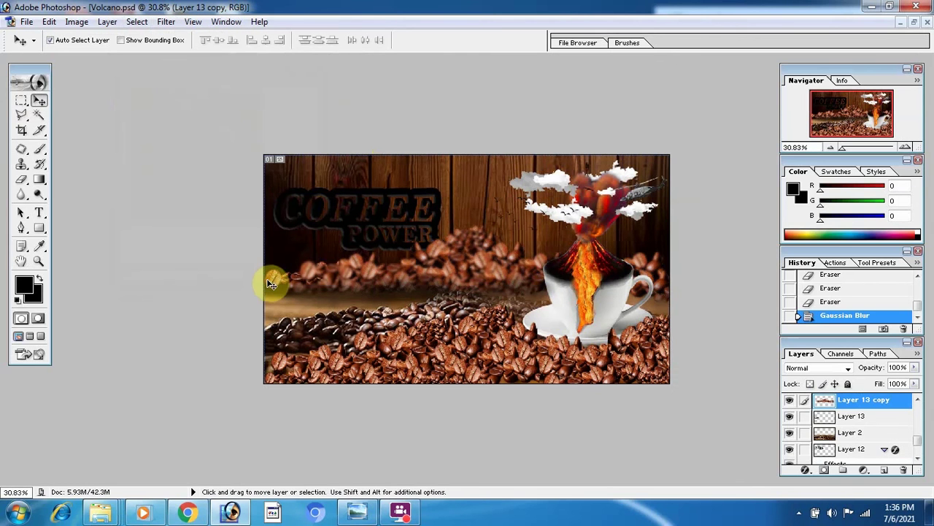
Step: Retouch the front foreground bean heap with the Clone Stamp
{"action": "left_click", "coordinate": [400, 345]}
{"action": "left_click", "coordinate": [21, 163]}
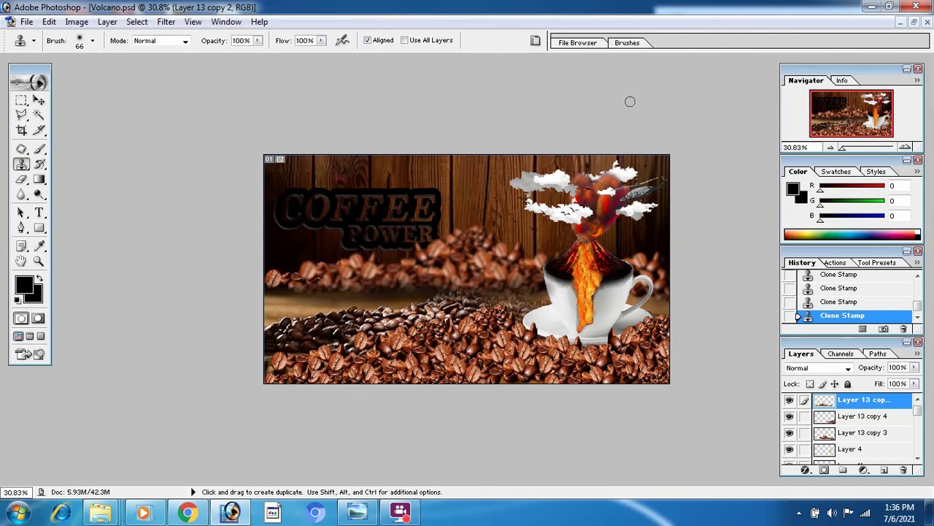
Step: Apply a Gaussian Blur to the sharp beans on Layer 13 at the left end of the background bean heap
{"action": "key", "text": "v"}
{"action": "left_click", "coordinate": [278, 281]}
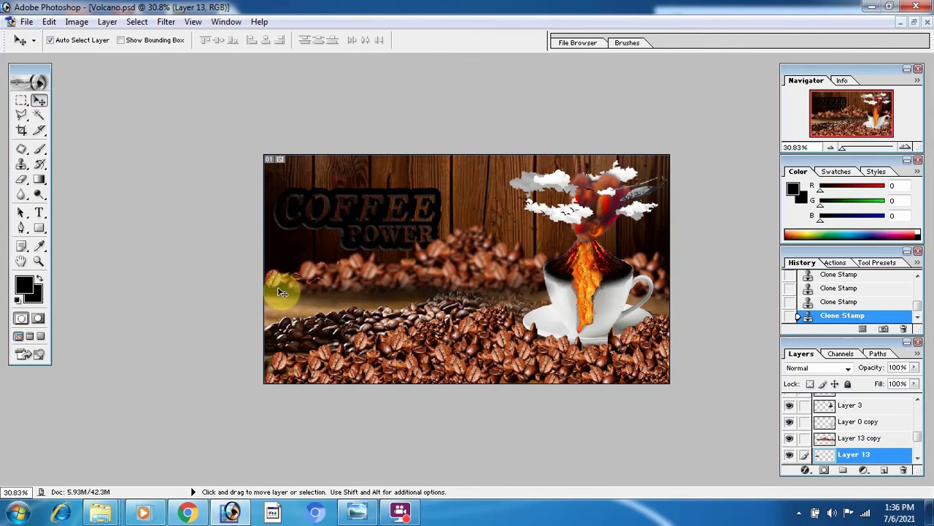
{"action": "left_click", "coordinate": [166, 21]}
{"action": "mouse_move", "coordinate": [285, 124]}
{"action": "left_click", "coordinate": [371, 152]}
{"action": "left_click", "coordinate": [298, 87]}
{"action": "left_click", "coordinate": [165, 21]}
{"action": "mouse_move", "coordinate": [197, 122]}
{"action": "left_click", "coordinate": [375, 154]}
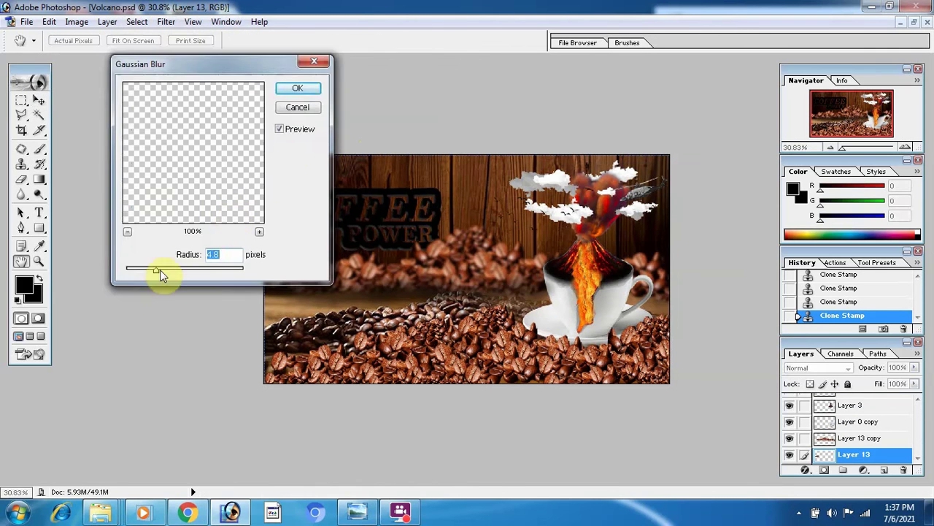
{"action": "left_click", "coordinate": [289, 92]}
{"action": "left_click", "coordinate": [51, 22]}
{"action": "mouse_move", "coordinate": [166, 21]}
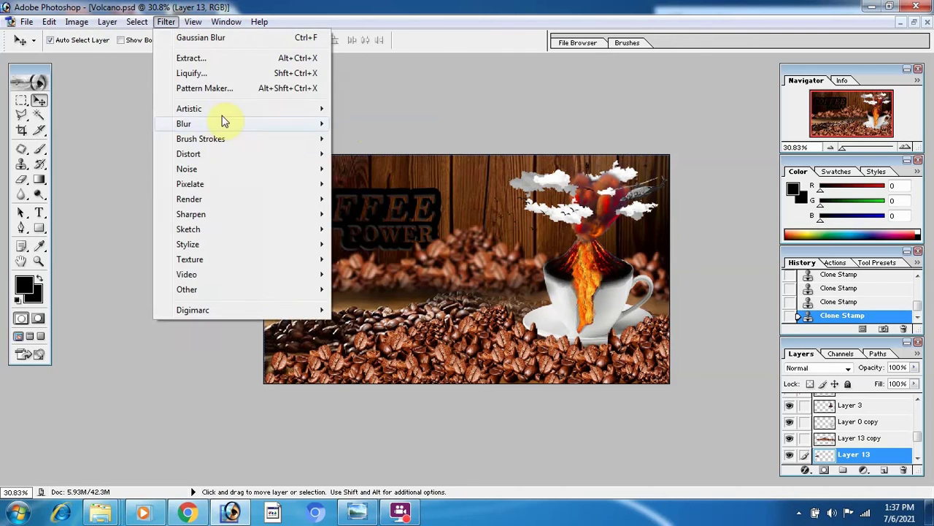
{"action": "mouse_move", "coordinate": [224, 123]}
{"action": "left_click", "coordinate": [369, 153]}
{"action": "left_click", "coordinate": [296, 88]}
Step: Erase along the upper edge of the dark bean pile on Layer 2 copy beside the cup with the 300 px eraser
{"action": "left_click", "coordinate": [459, 312]}
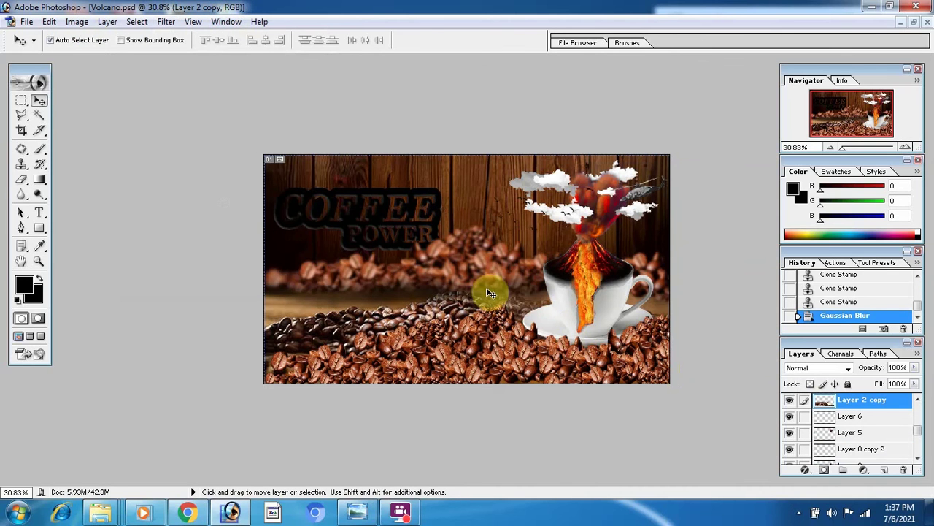
{"action": "left_click", "coordinate": [21, 179]}
{"action": "left_click", "coordinate": [508, 291]}
{"action": "left_click", "coordinate": [478, 296]}
{"action": "left_click", "coordinate": [450, 298]}
{"action": "left_click", "coordinate": [499, 297]}
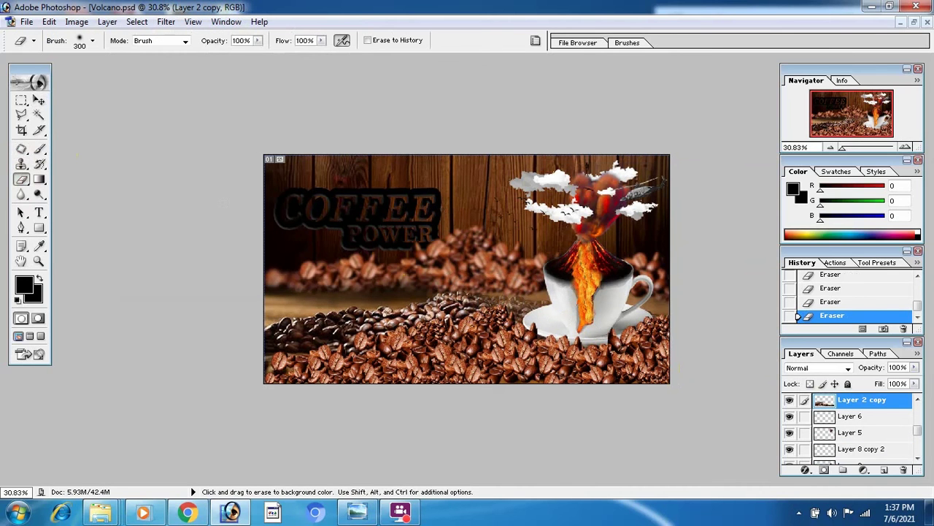
{"action": "left_click", "coordinate": [39, 100]}
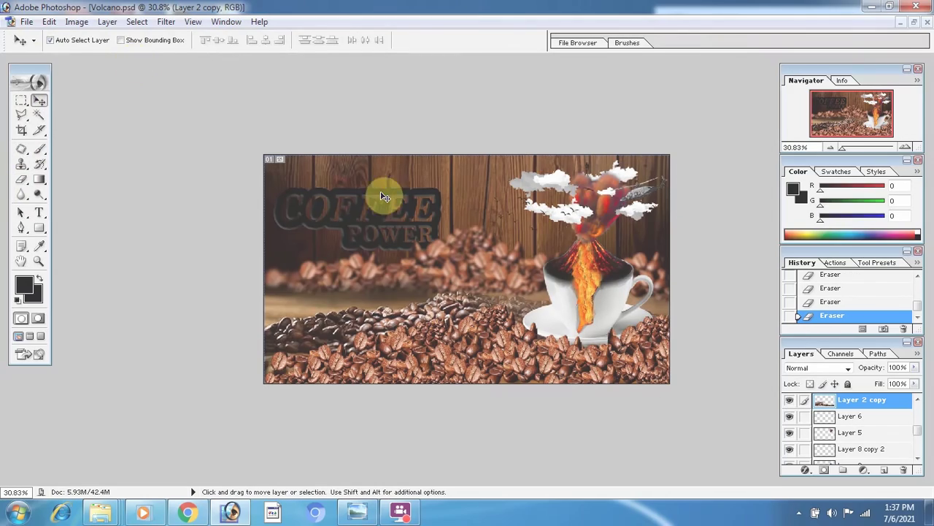
{"action": "left_click", "coordinate": [27, 22]}
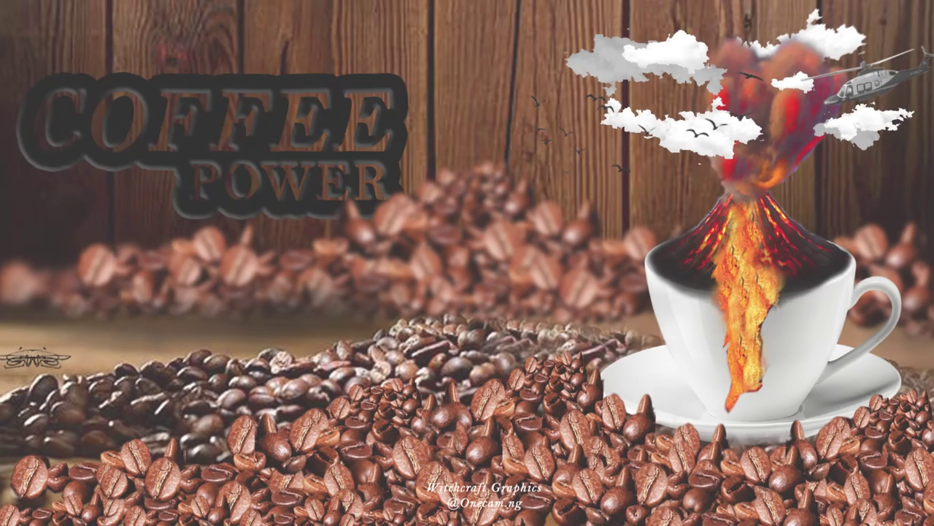